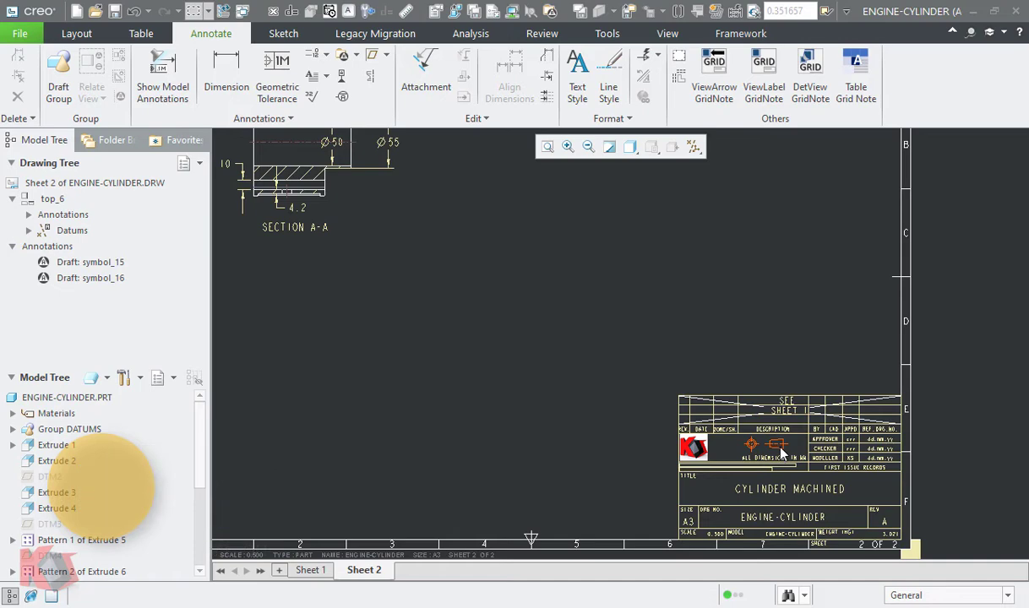
- Set the projection-type symbol in Sheet 2's title block to the HYBRID grouping and return to Sheet 1
double_click(782, 454)
click(645, 175)
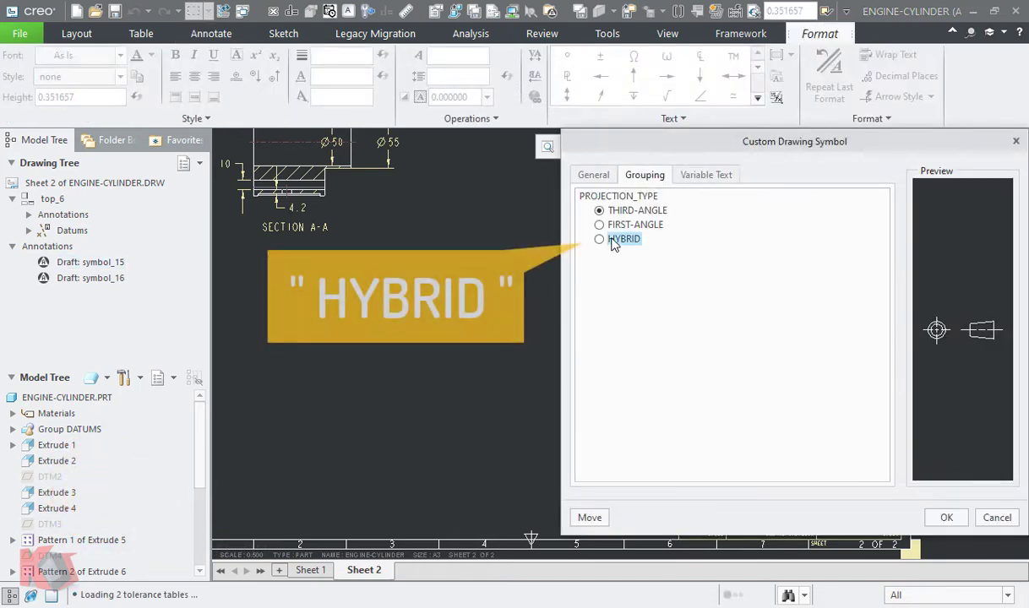
click(614, 240)
click(946, 517)
click(401, 519)
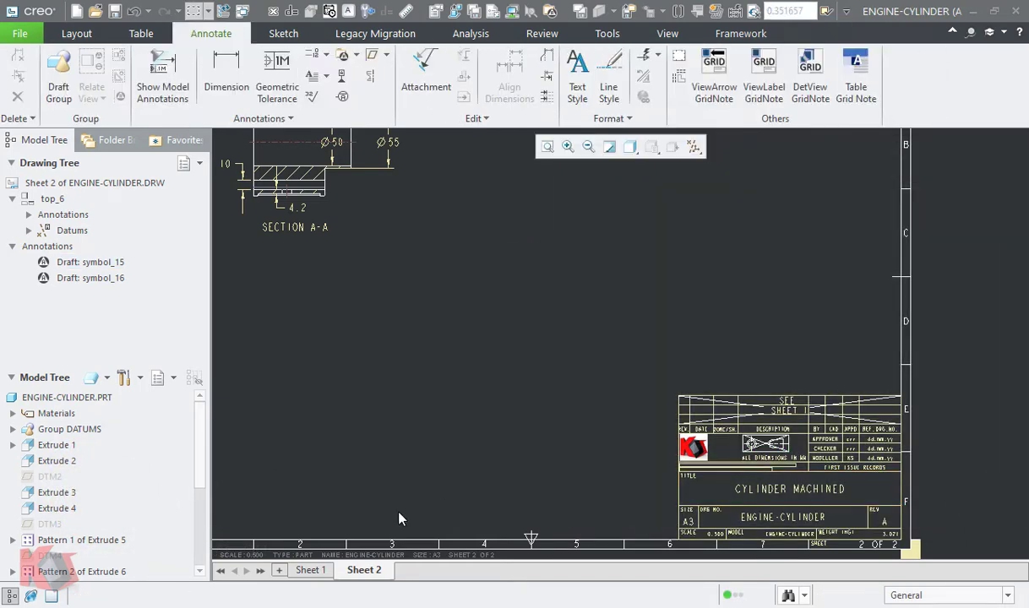
click(310, 571)
mouse_move(547, 357)
middle_down()
mouse_move(615, 386)
mouse_move(633, 389)
mouse_move(642, 371)
middle_up()
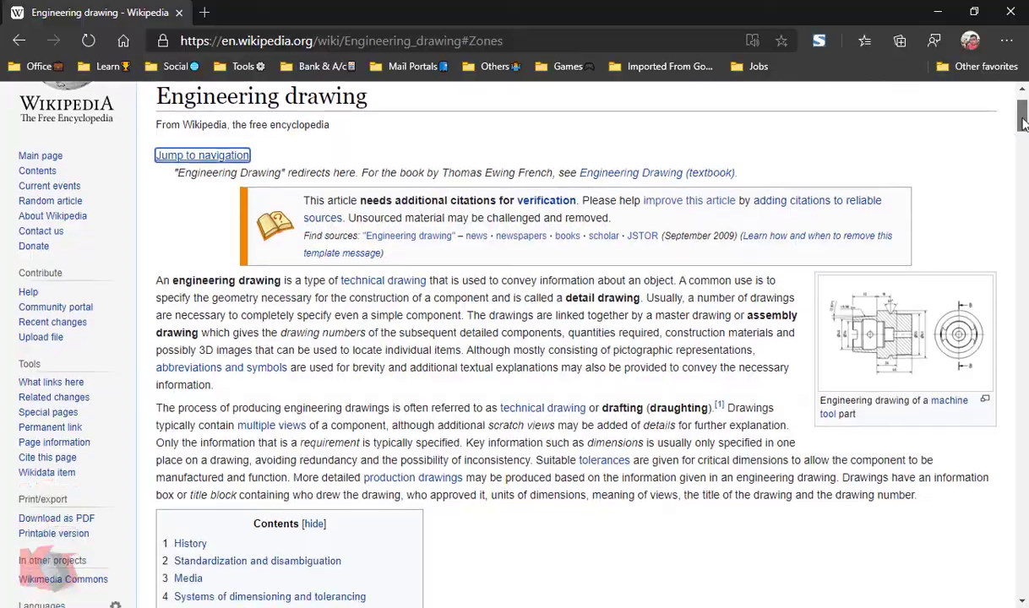
- In the web browser, find and read the Zones section of Wikipedia's Engineering drawing article
drag(1021, 105, 1022, 472)
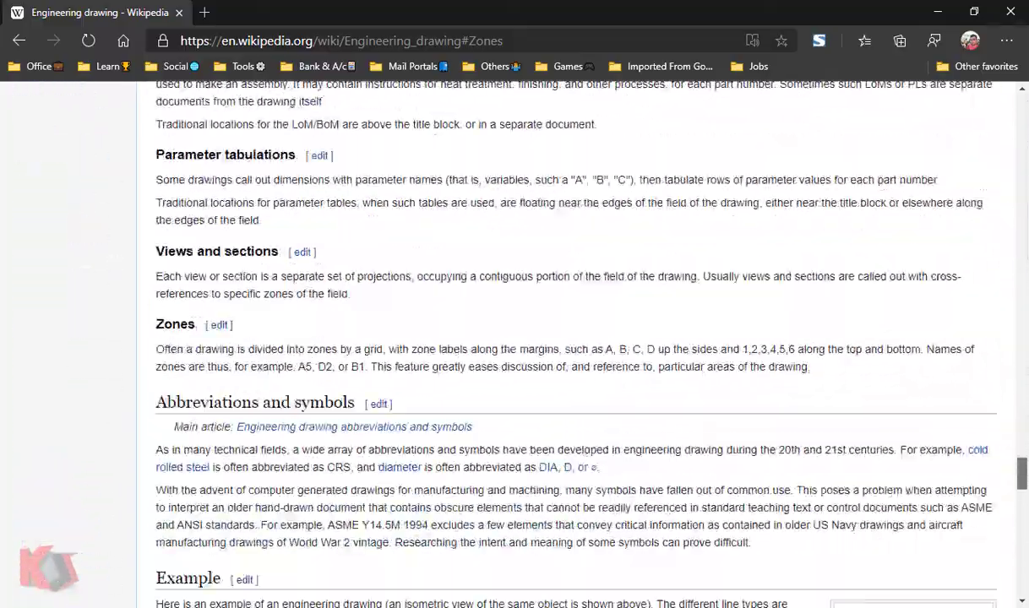
drag(211, 339, 150, 325)
right_click(150, 324)
click(211, 438)
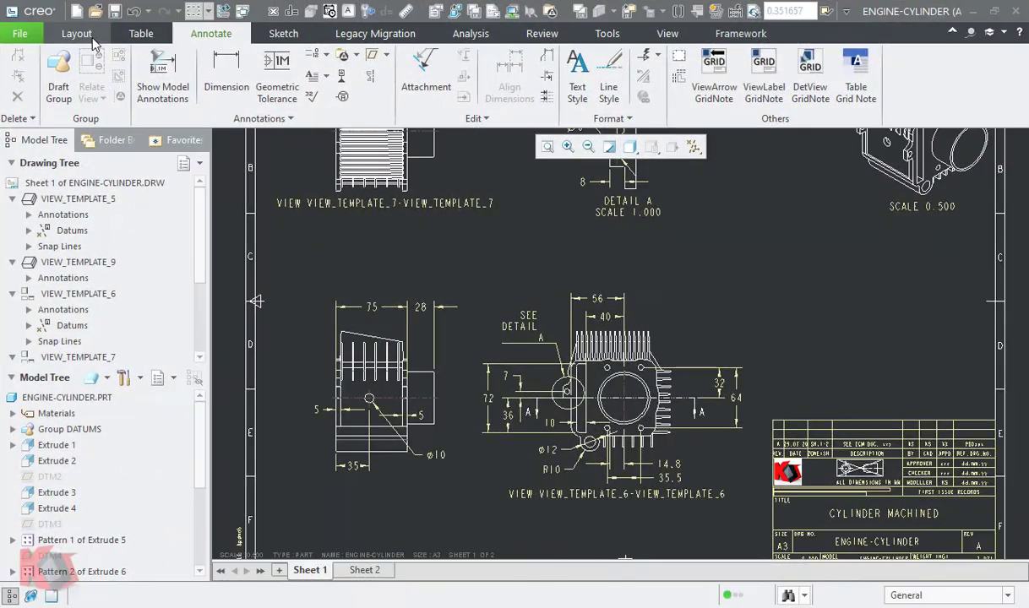
- Back in the Creo drawing, rename the base view VIEW_TEMPLATE_5 as v0
click(93, 40)
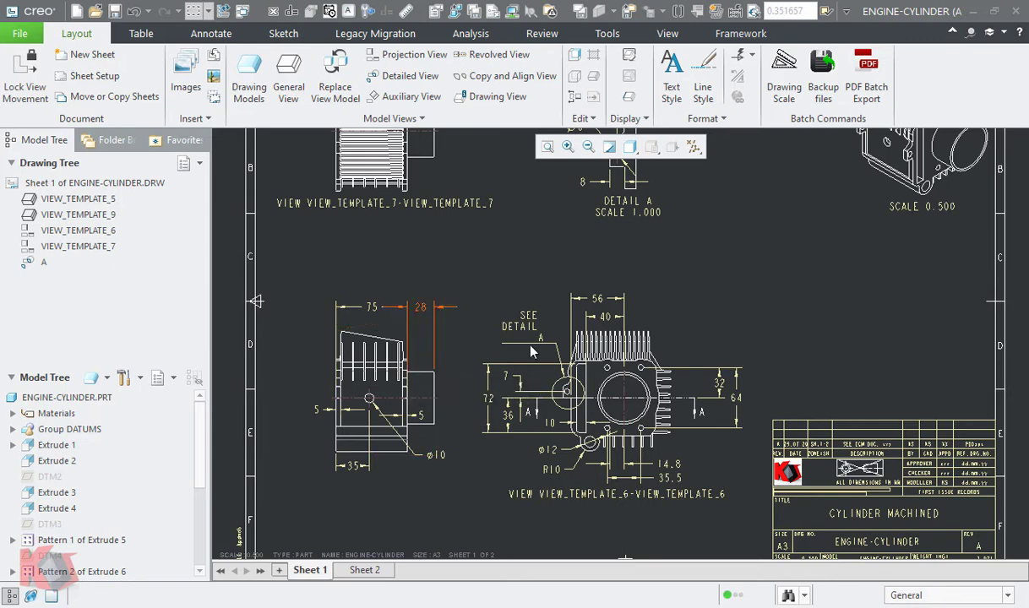
click(401, 382)
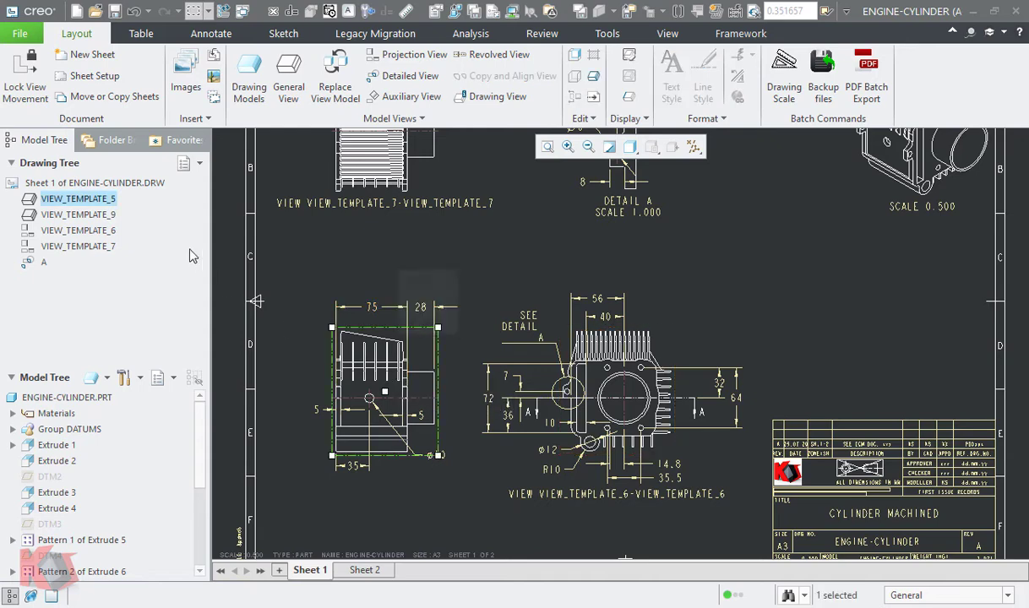
double_click(105, 203)
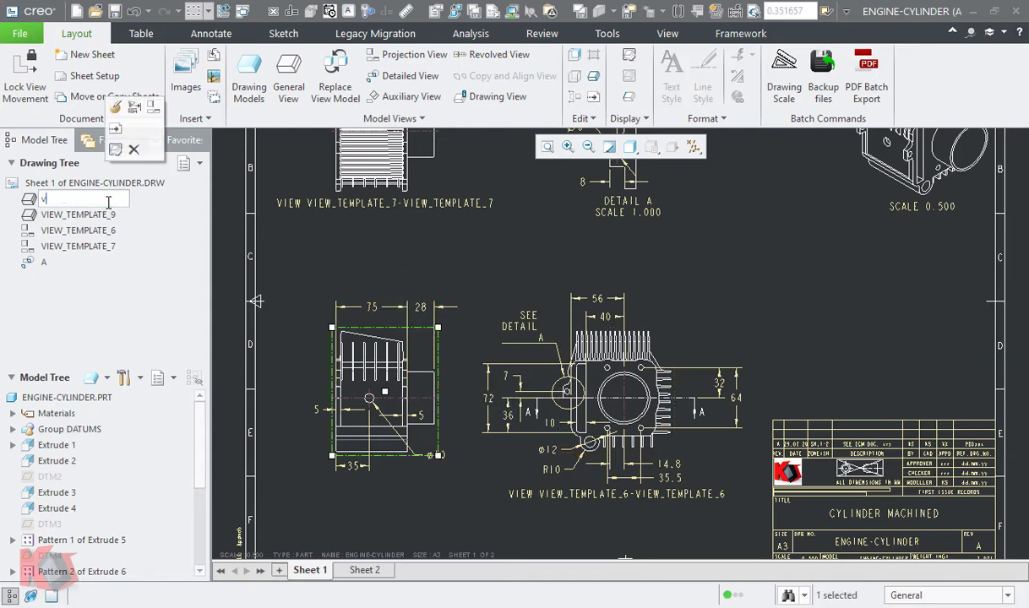
key(Return)
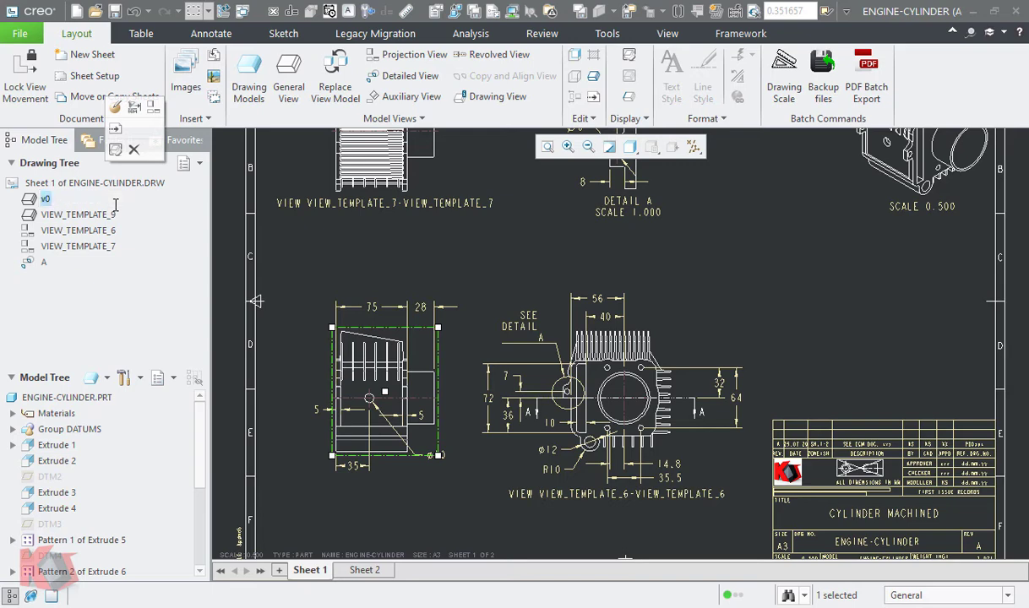
- Rename the projected view VIEW_TEMPLATE_6 as v1 and VIEW_TEMPLATE_7 as v2
click(677, 347)
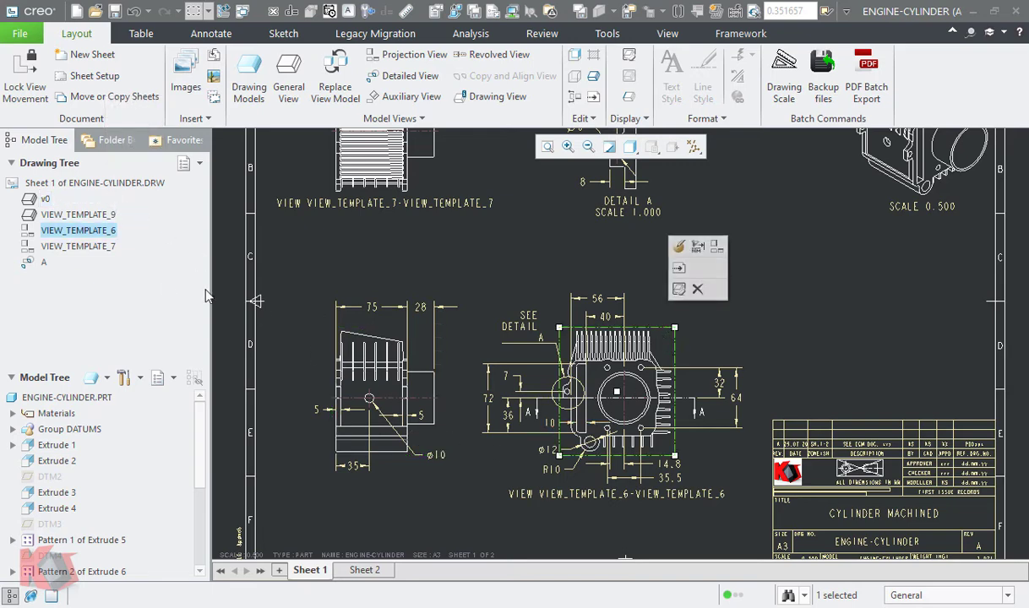
double_click(99, 233)
text(v1)
key(Return)
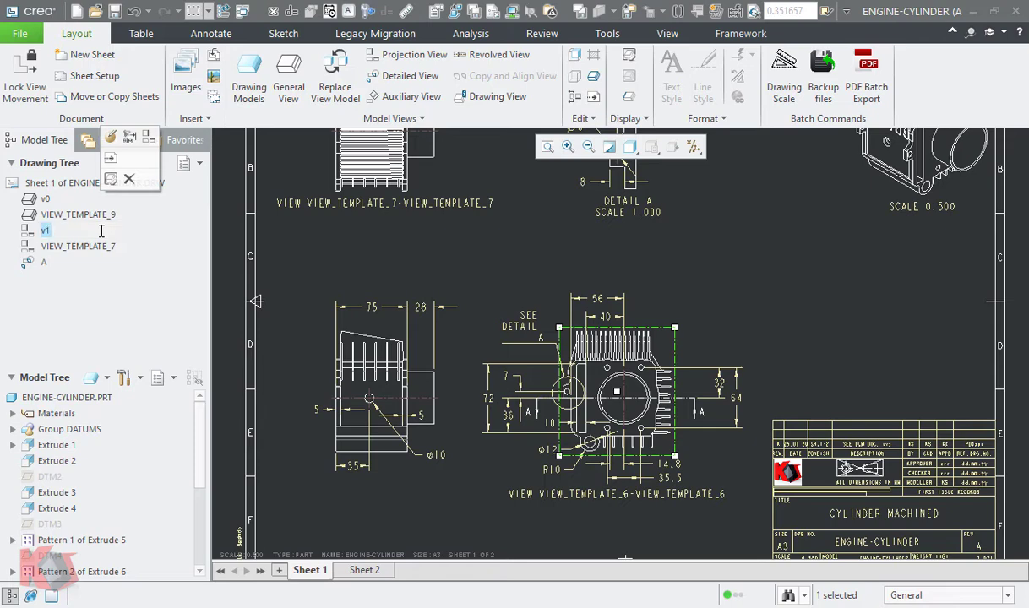
double_click(80, 246)
text(v2)
key(Return)
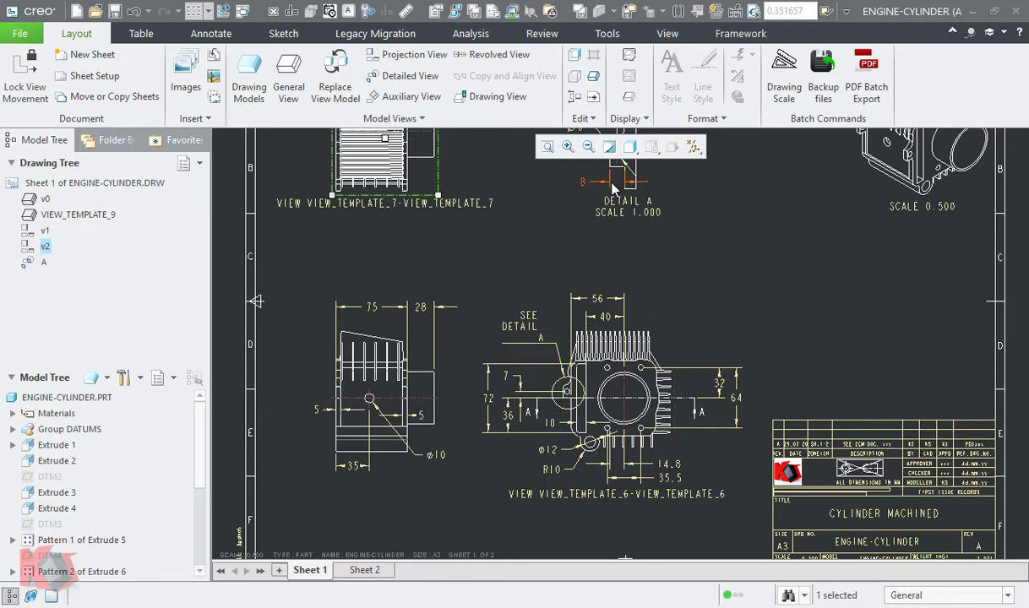
middle_drag(615, 188, 624, 248)
click(649, 220)
click(79, 214)
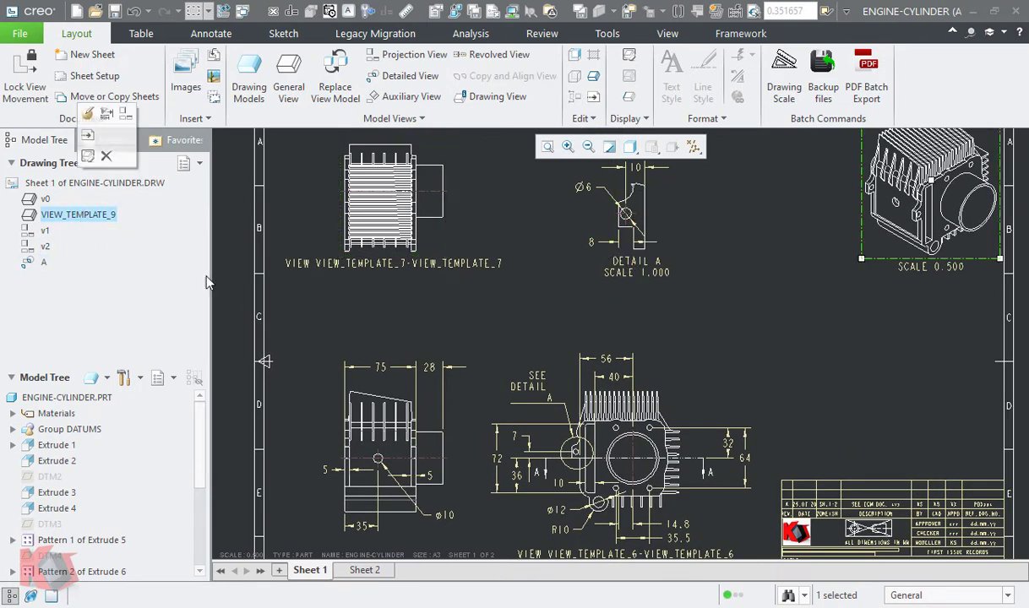
click(505, 428)
- Convert view v1 from a projection to an Auxiliary view, using the RIGHT datum plane as projection reference on the parent view
middle_drag(508, 429, 529, 354)
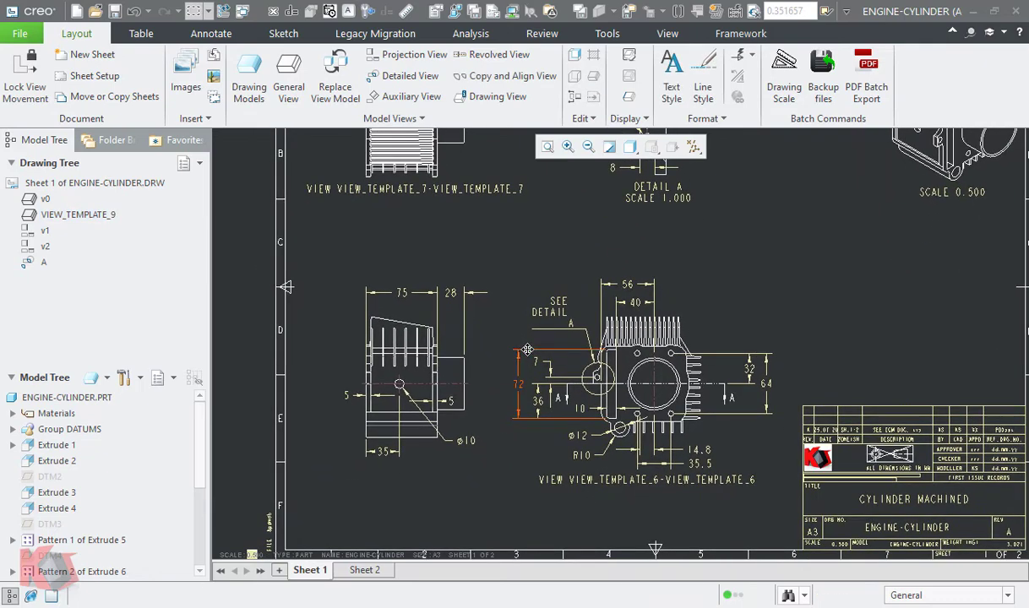
double_click(701, 329)
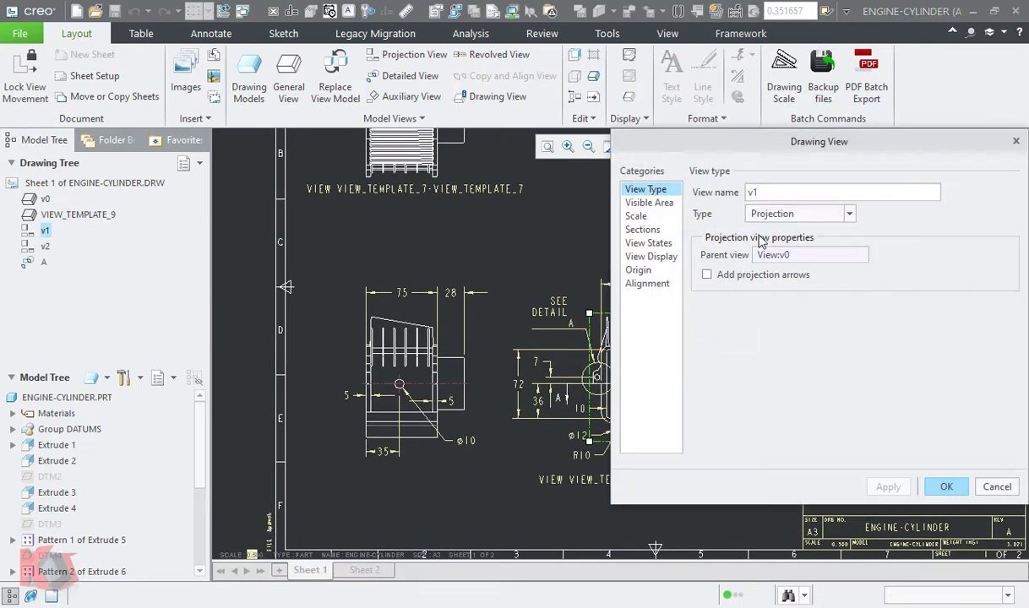
click(743, 214)
click(788, 268)
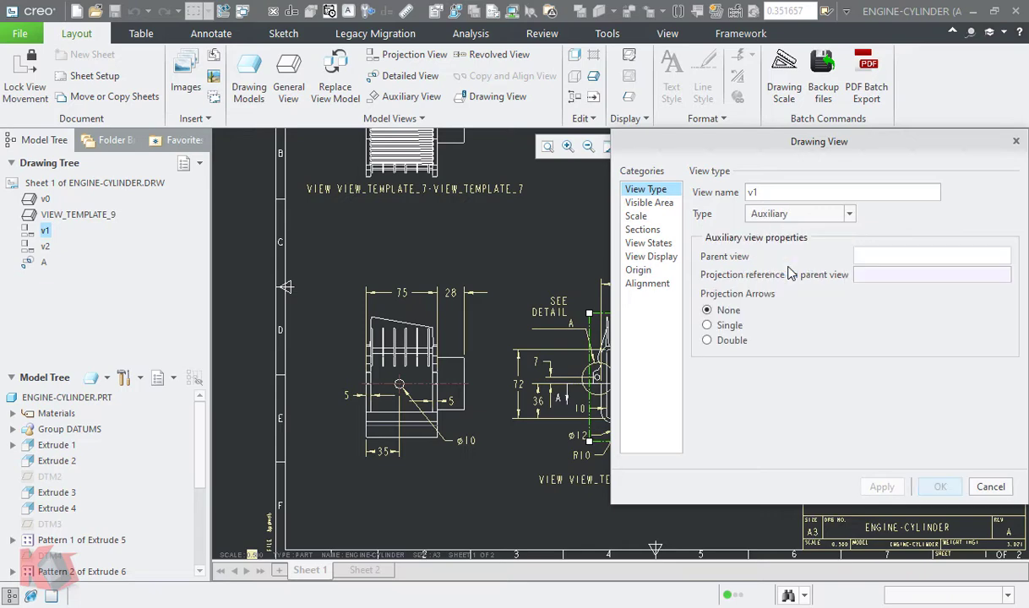
click(909, 276)
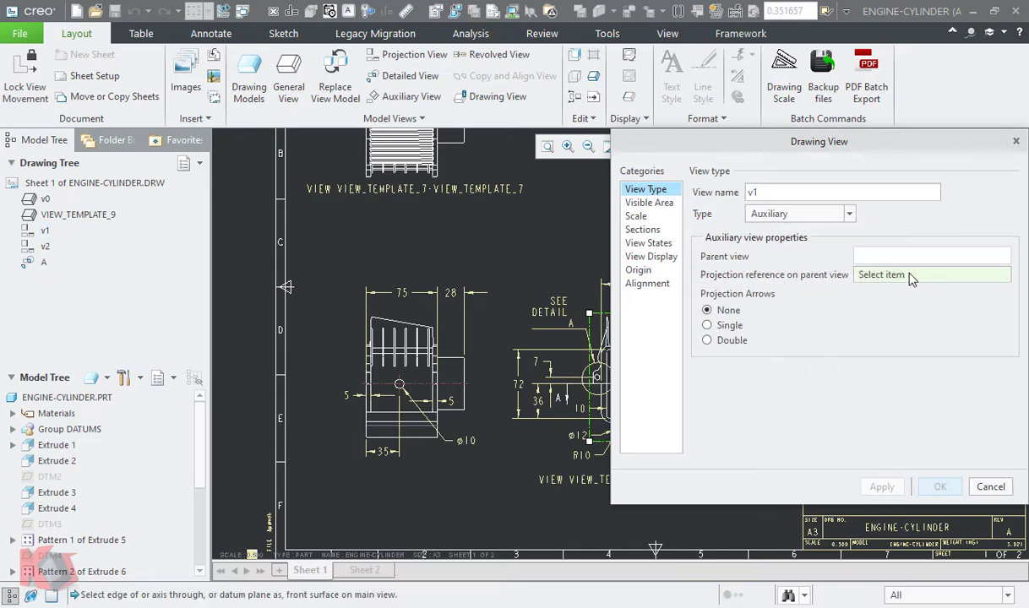
click(12, 429)
click(64, 460)
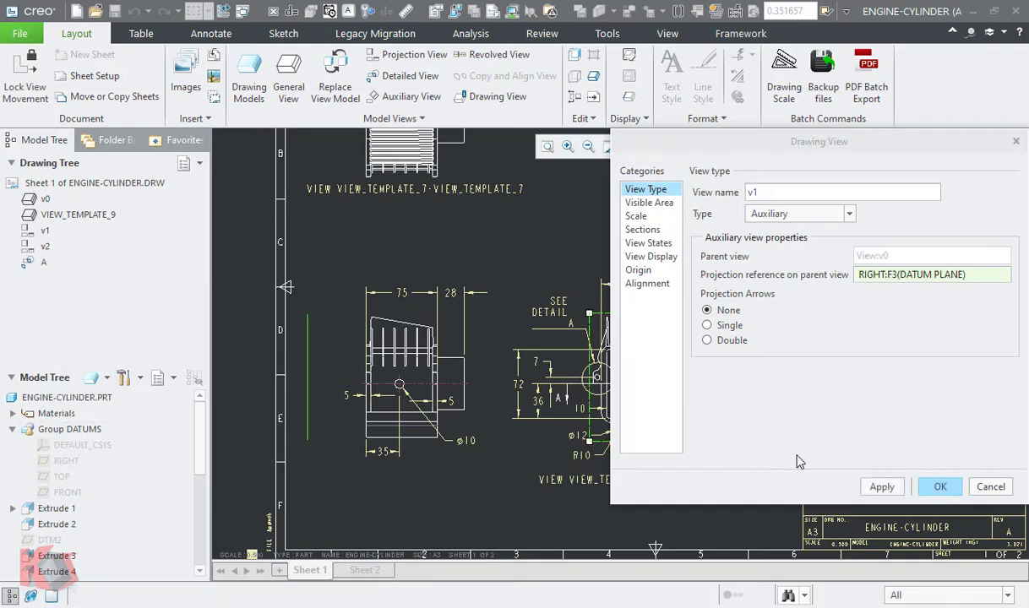
click(881, 488)
- Add a single projection arrow for view v1 and move it outside the base view, beside the cylindrical boss
click(708, 326)
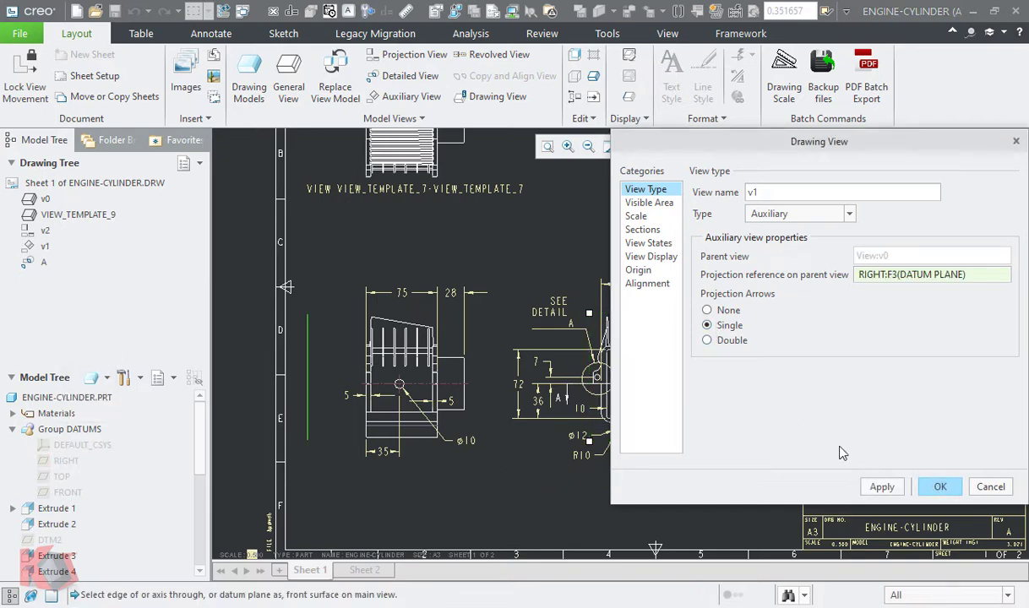
click(881, 488)
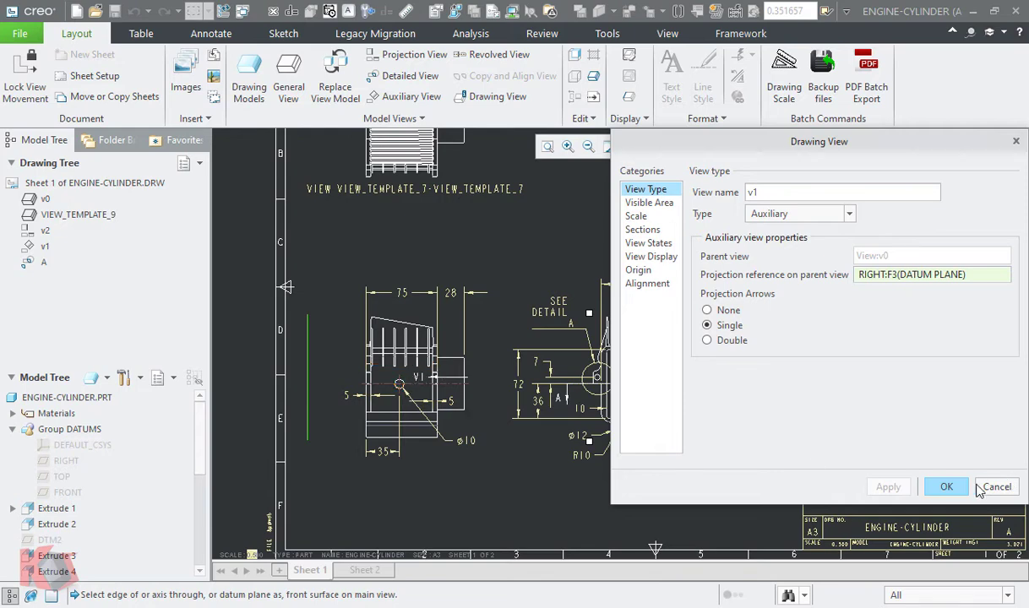
click(946, 487)
scroll(539, 403, up, 5)
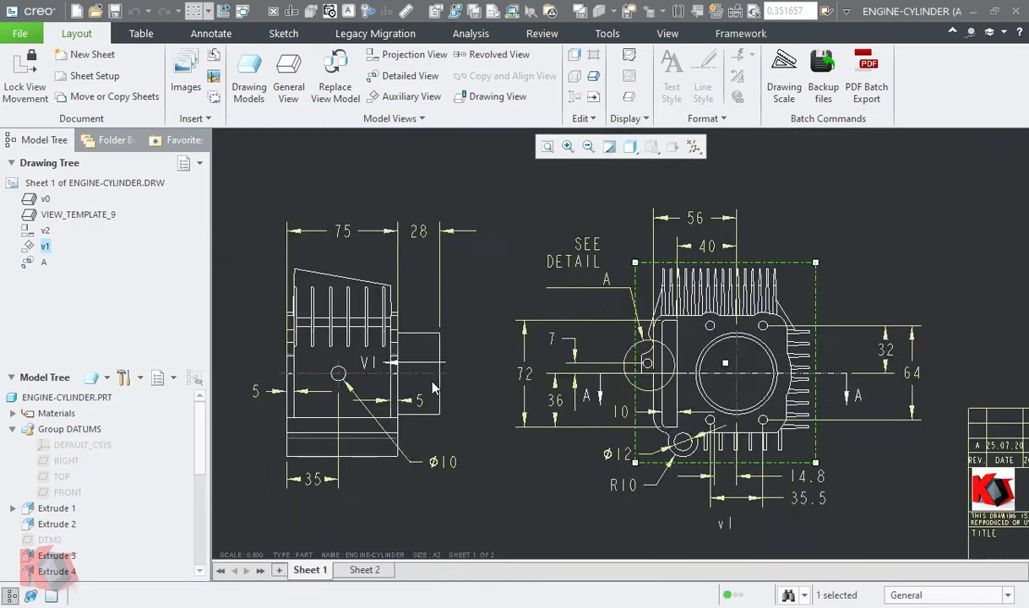
click(408, 363)
mouse_move(409, 361)
mouse_down()
mouse_move(512, 358)
mouse_move(460, 356)
mouse_move(471, 339)
mouse_up()
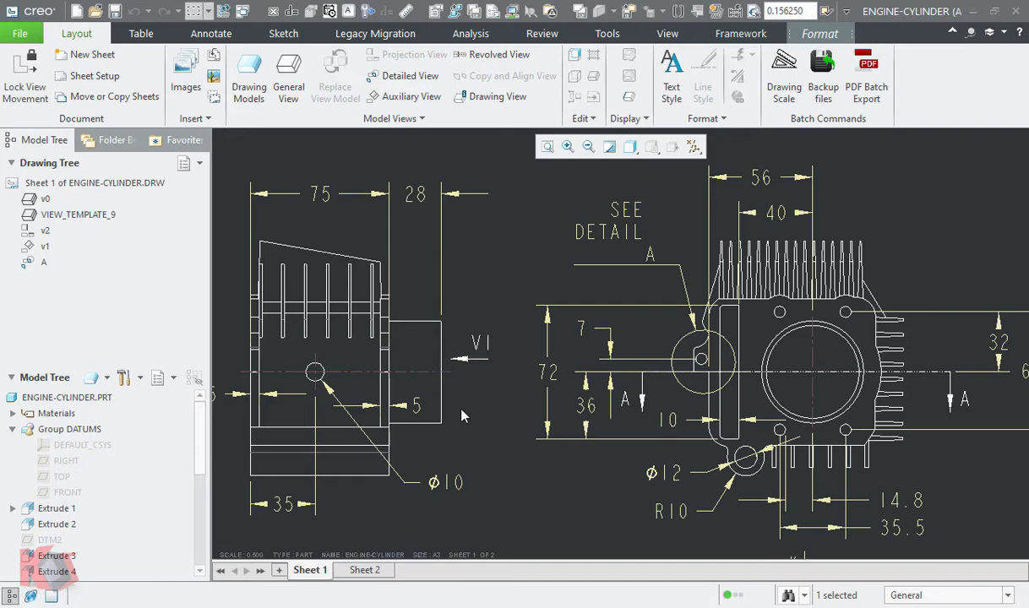
- Convert view v2 to an Auxiliary view, using the TOP datum plane as projection reference on the parent view
scroll(482, 443, down, 2)
mouse_move(537, 283)
middle_down()
mouse_move(545, 412)
mouse_move(566, 432)
middle_up()
double_click(484, 274)
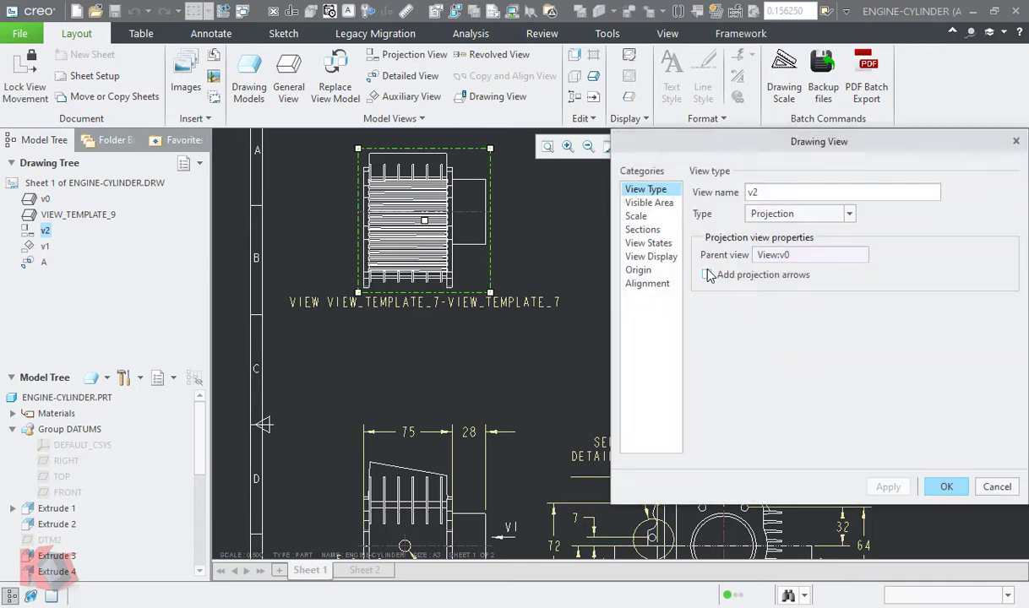
click(748, 215)
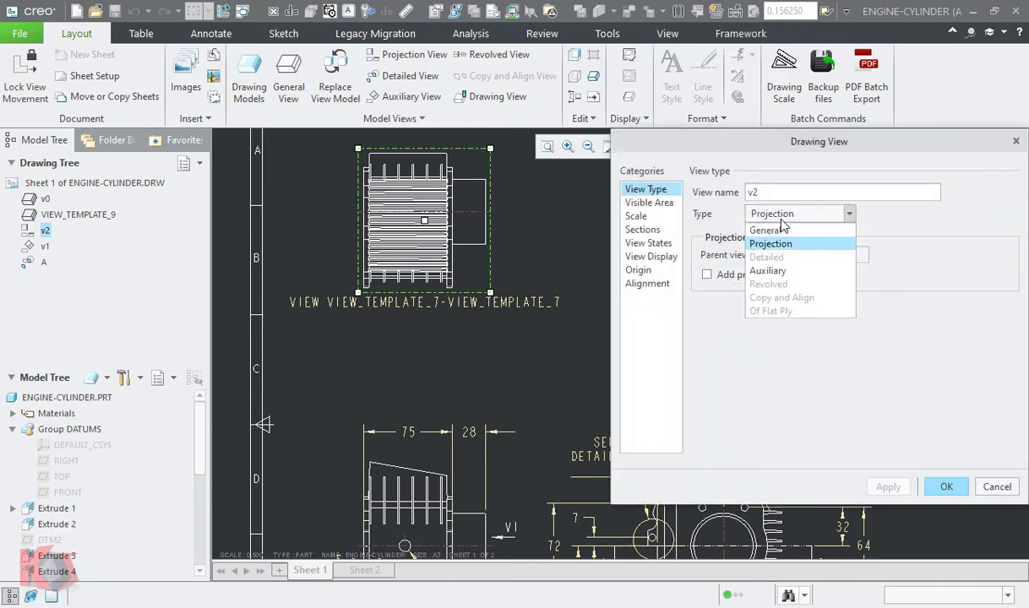
click(769, 271)
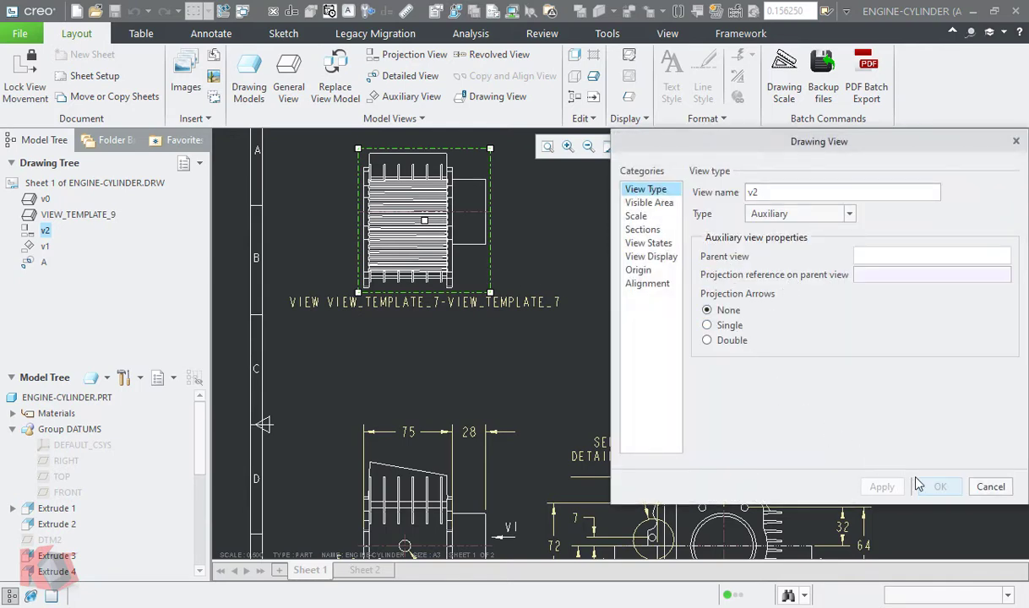
click(878, 275)
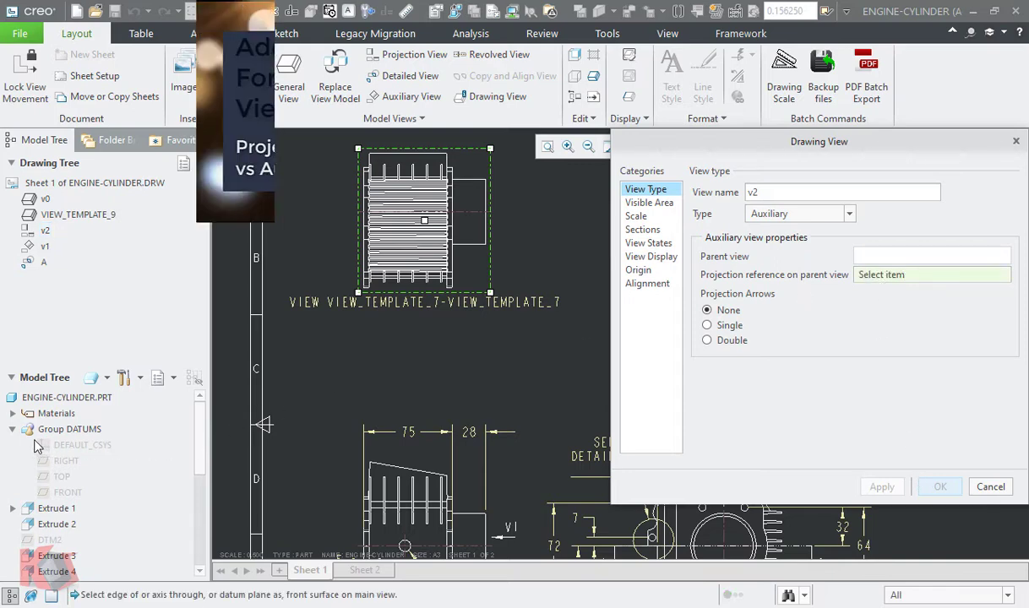
click(63, 478)
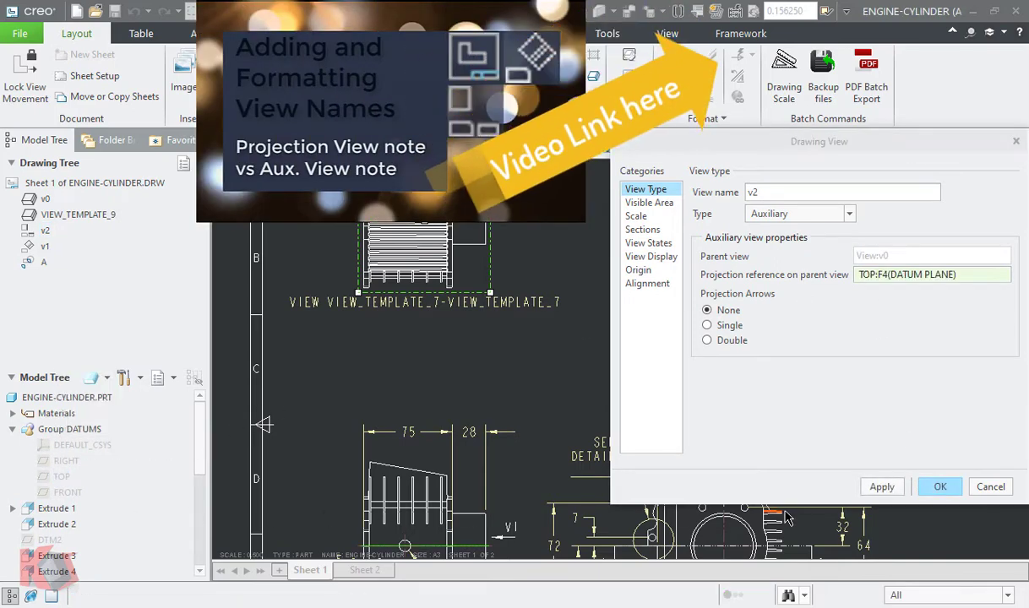
click(882, 487)
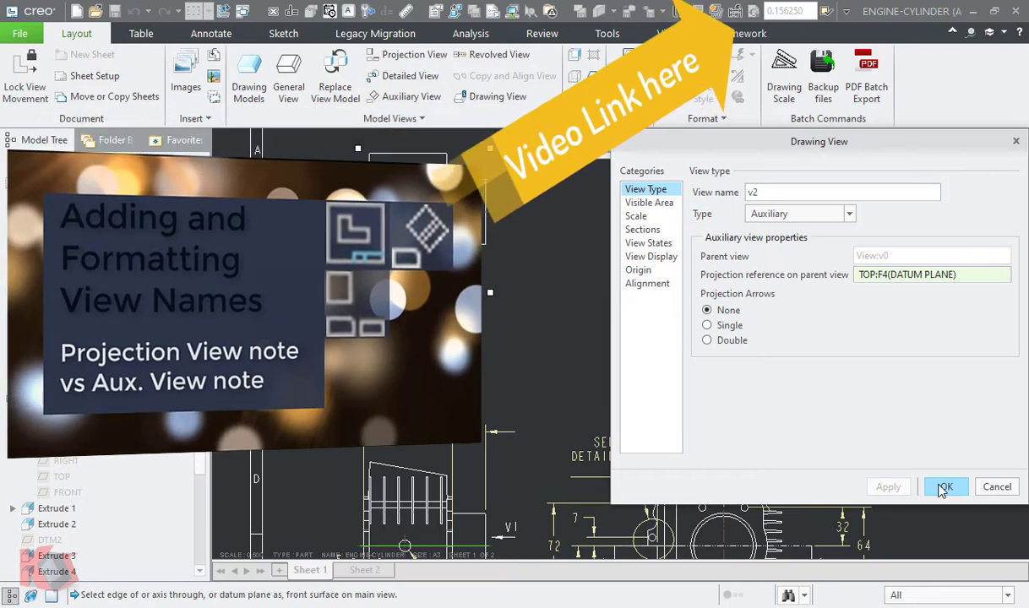
- Add a single projection arrow for view v2 and move it above the base view's 75 dimension
click(707, 326)
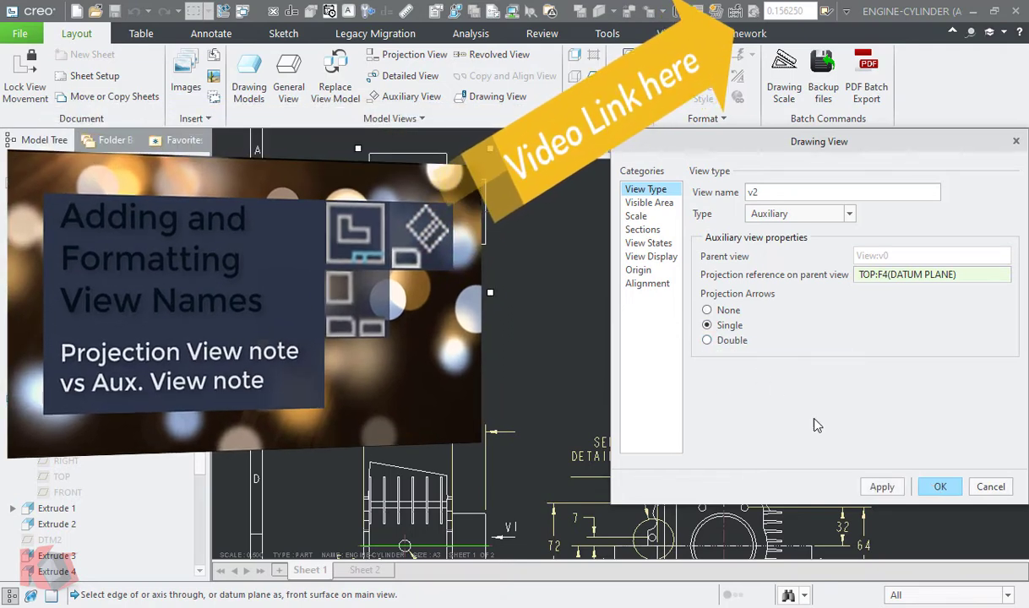
click(884, 488)
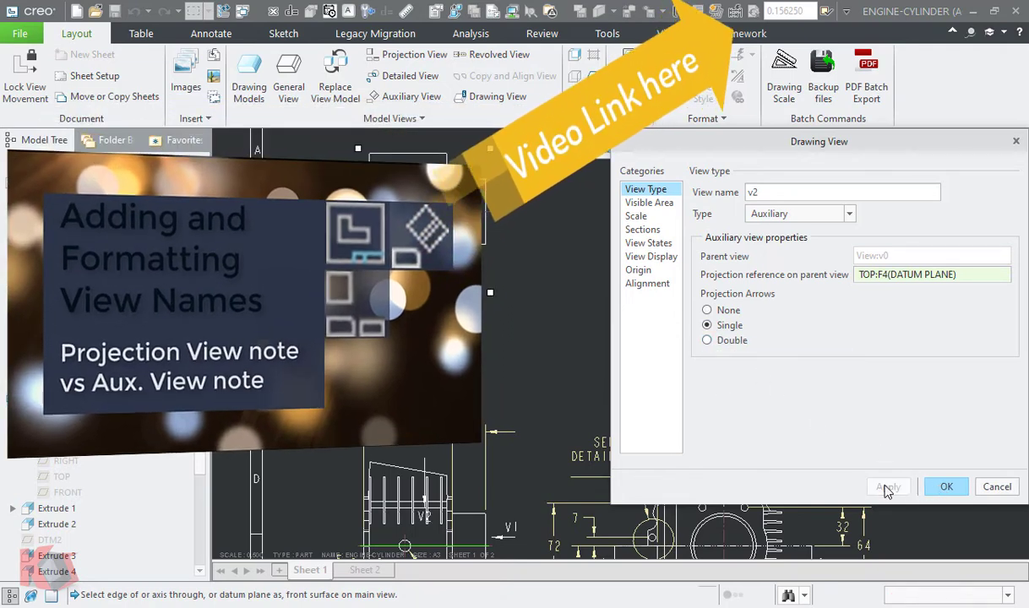
click(943, 487)
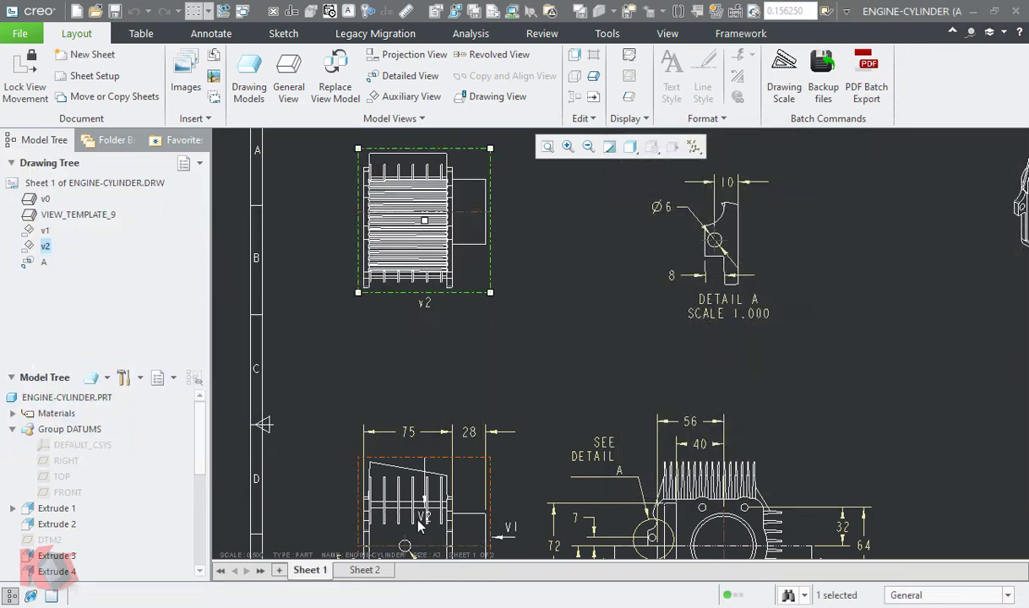
scroll(397, 494, down, 3)
mouse_move(386, 217)
mouse_down()
mouse_move(393, 298)
mouse_move(381, 246)
mouse_move(390, 188)
mouse_move(387, 268)
mouse_up()
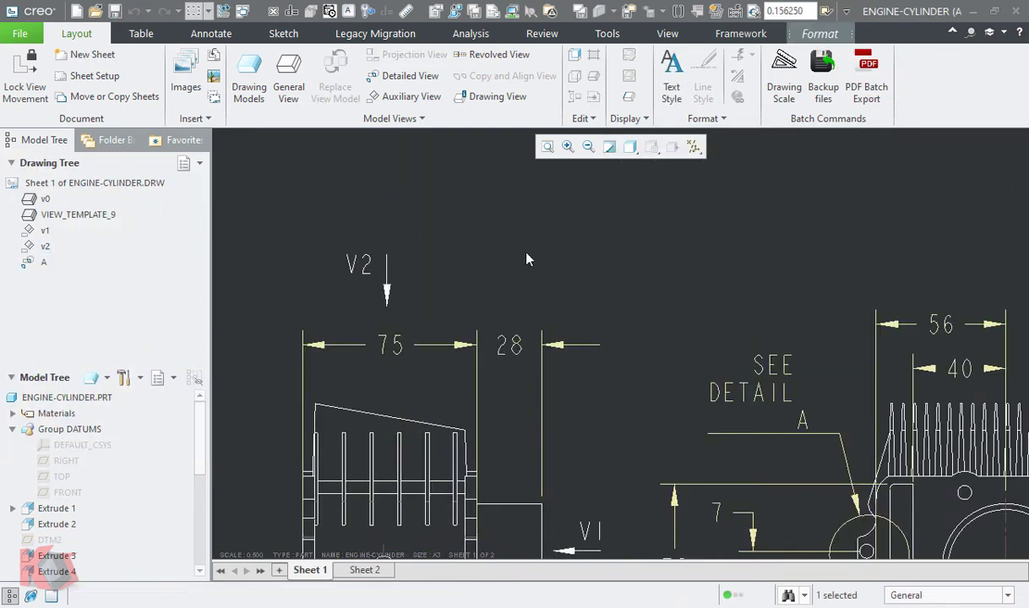
- Rename the auxiliary views v2 and v1 in capitals as V2 and V1, and regenerate the drawing
scroll(498, 245, up, 3)
double_click(46, 247)
text(V)
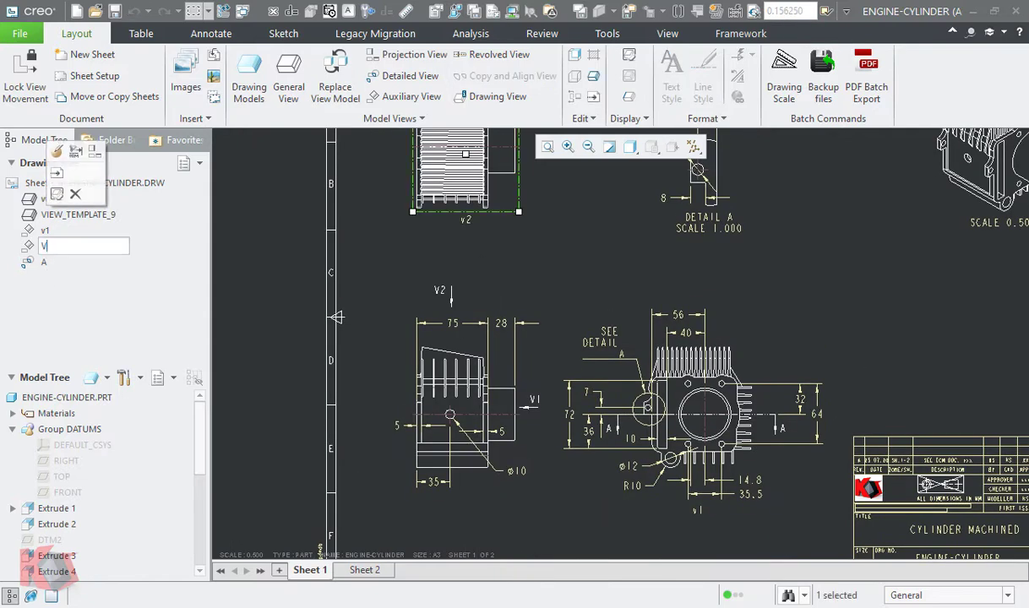
text(2)
key(Return)
double_click(46, 230)
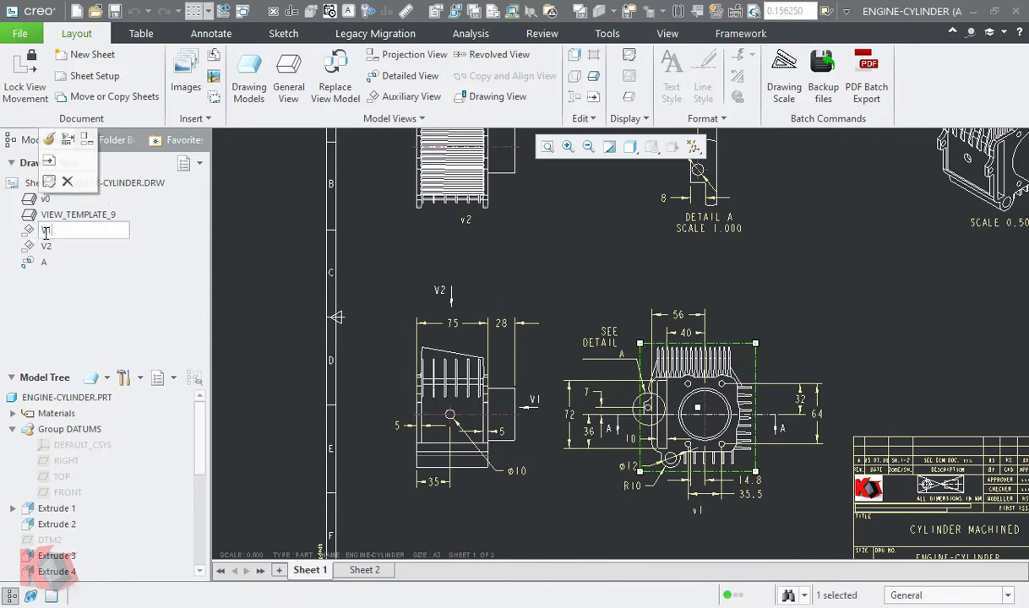
key(Return)
click(492, 257)
click(223, 11)
mouse_move(663, 231)
middle_down()
mouse_move(626, 282)
mouse_move(611, 257)
middle_up()
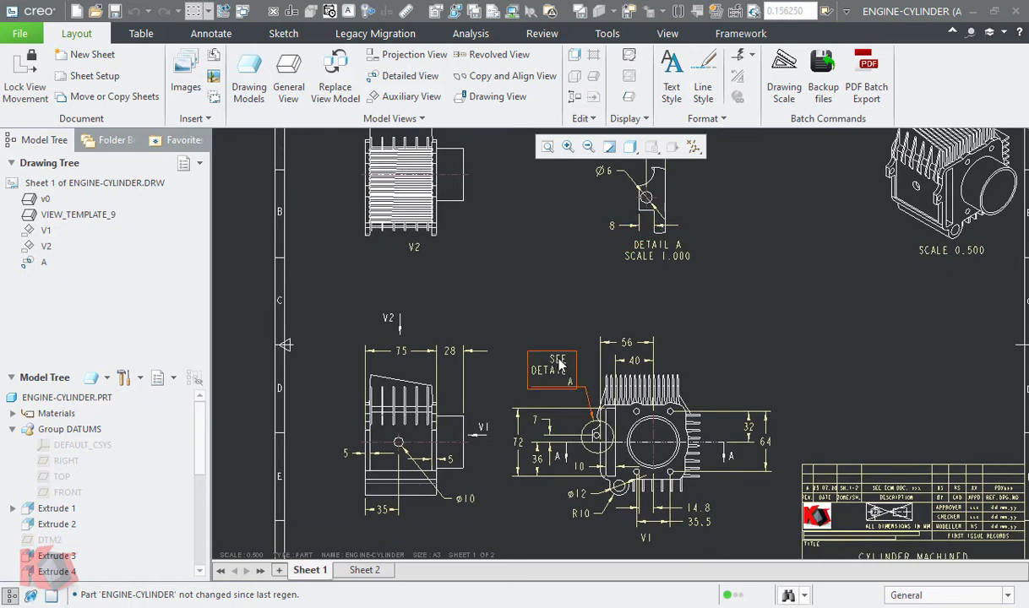
- Add a view-arrow grid note below the V1 projection arrow for view V1, and relate it to the base view
click(558, 360)
click(801, 336)
middle_drag(800, 335, 774, 326)
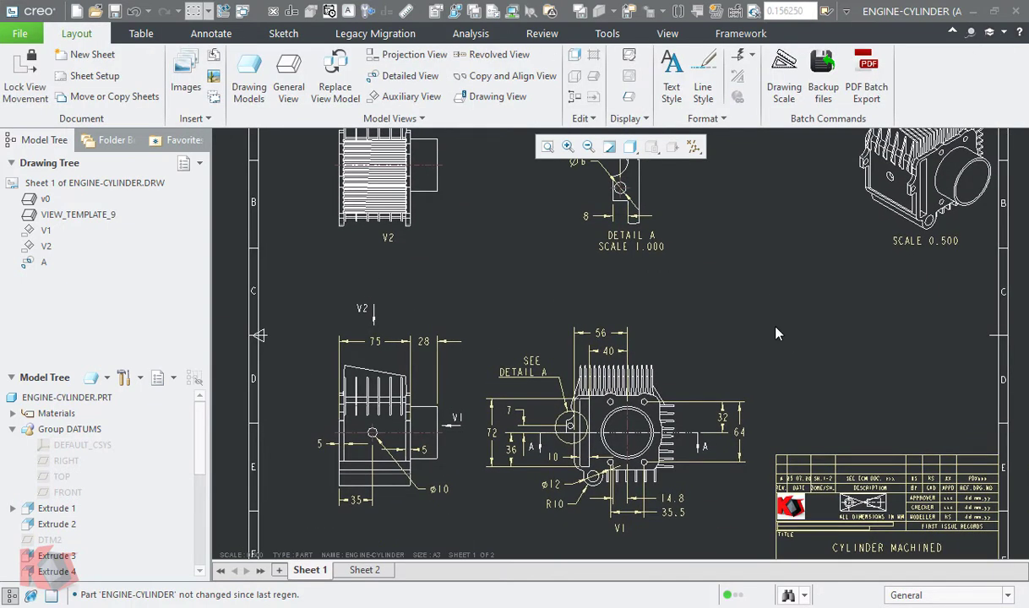
click(213, 34)
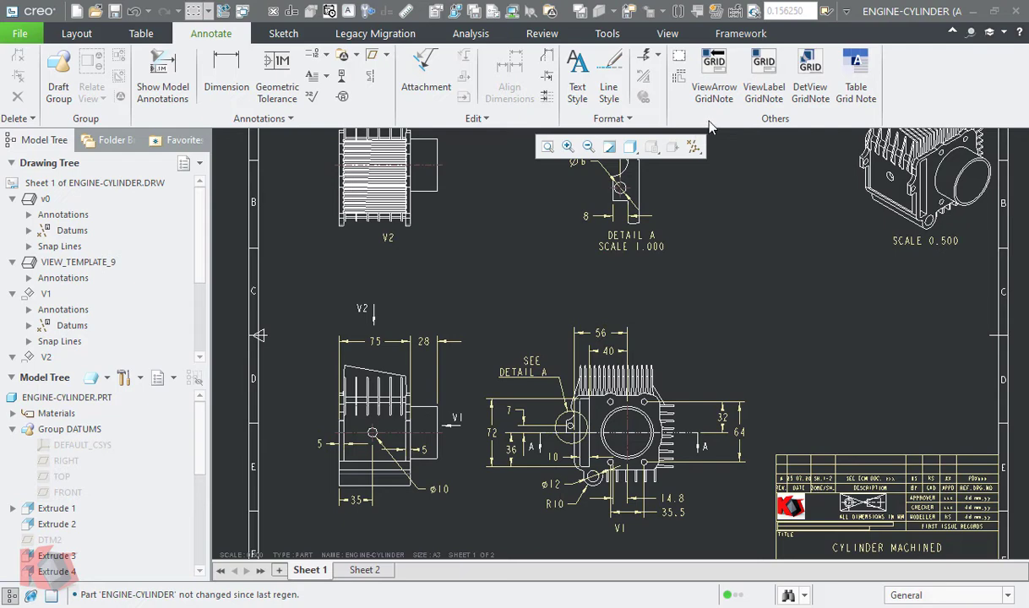
click(714, 74)
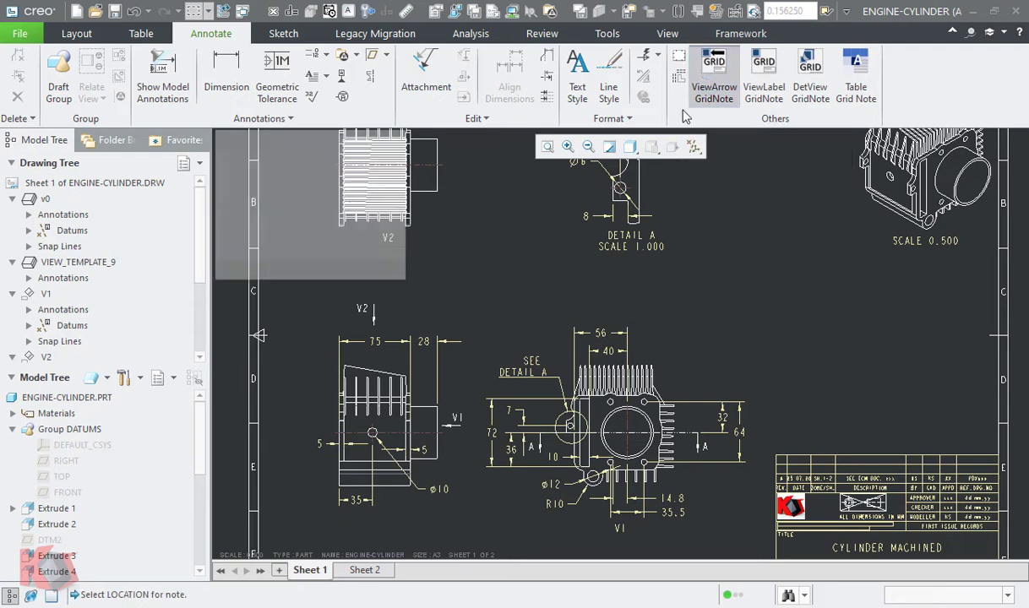
scroll(449, 438, up, 2)
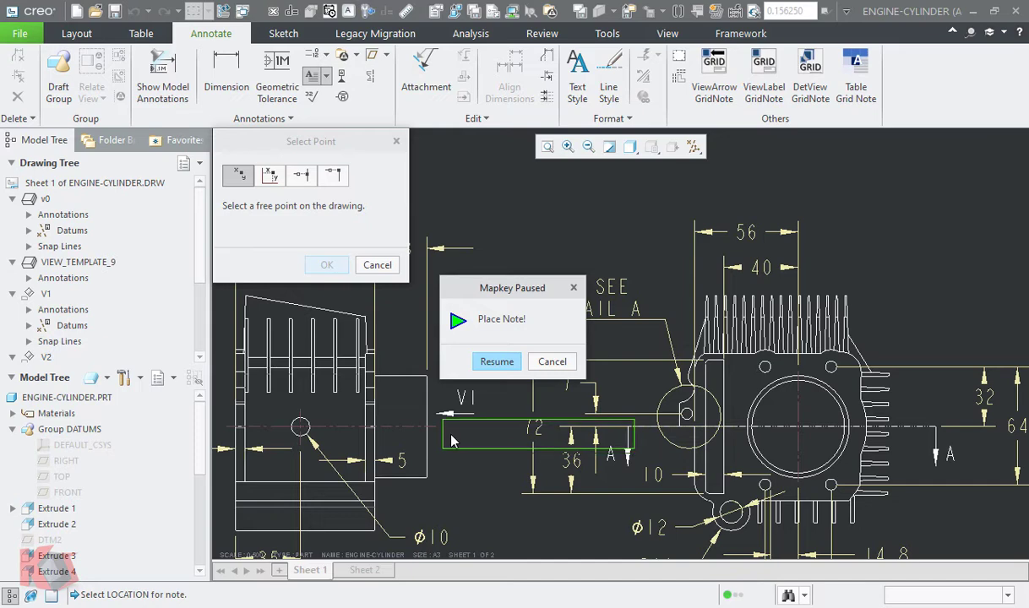
click(448, 434)
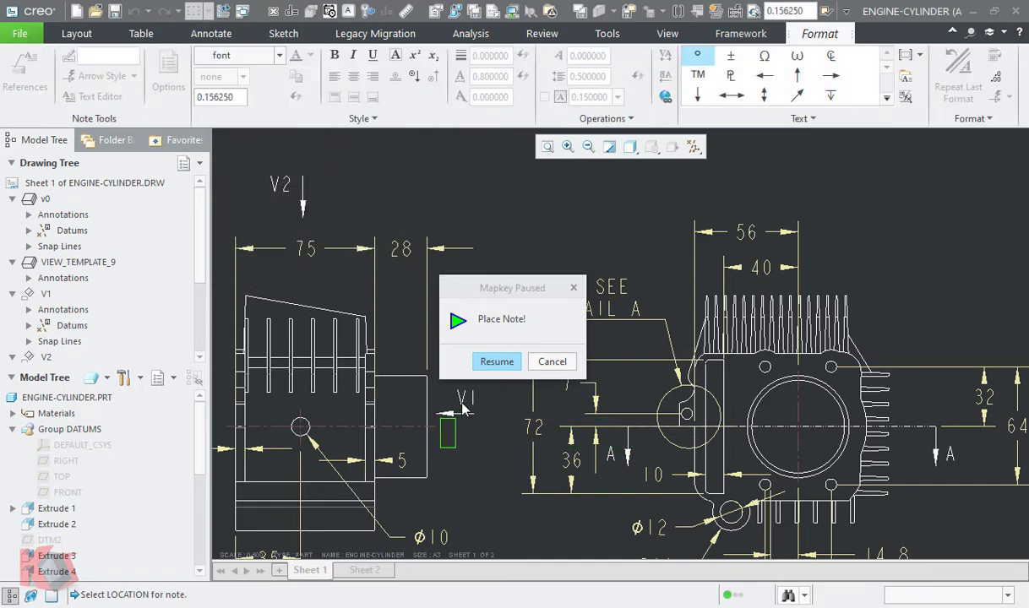
click(495, 361)
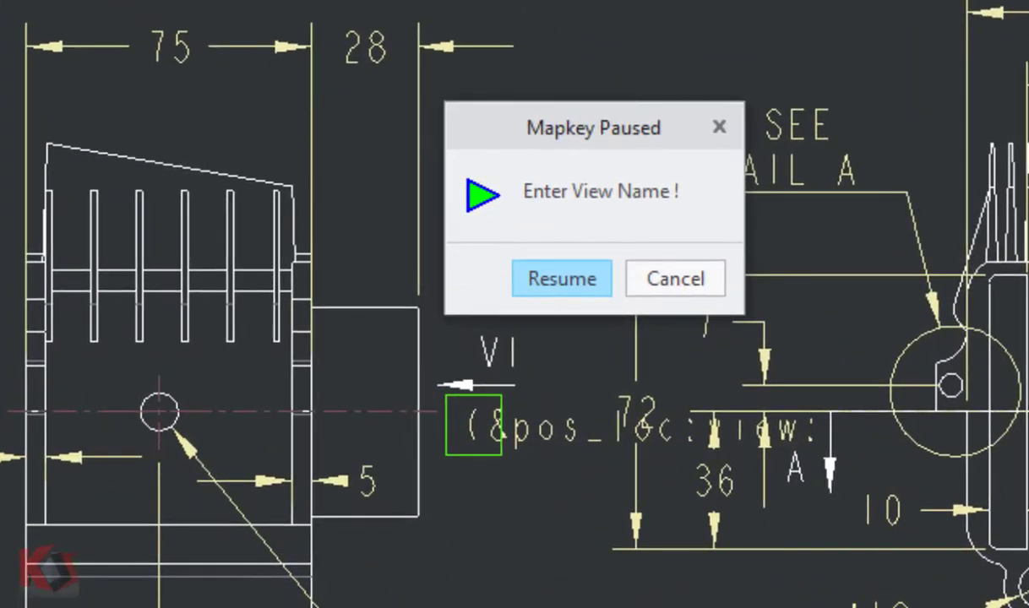
click(822, 429)
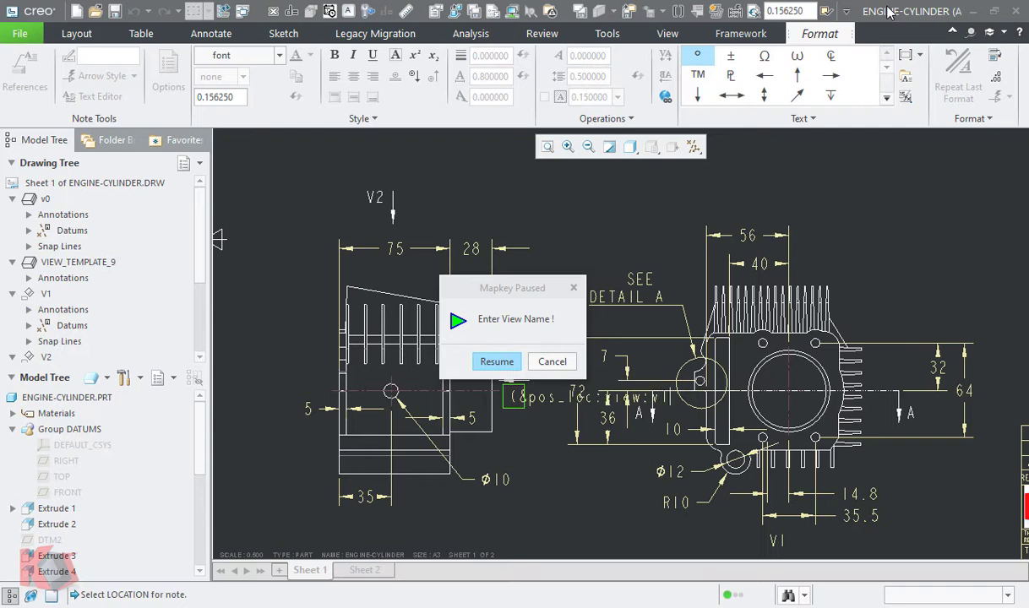
click(497, 362)
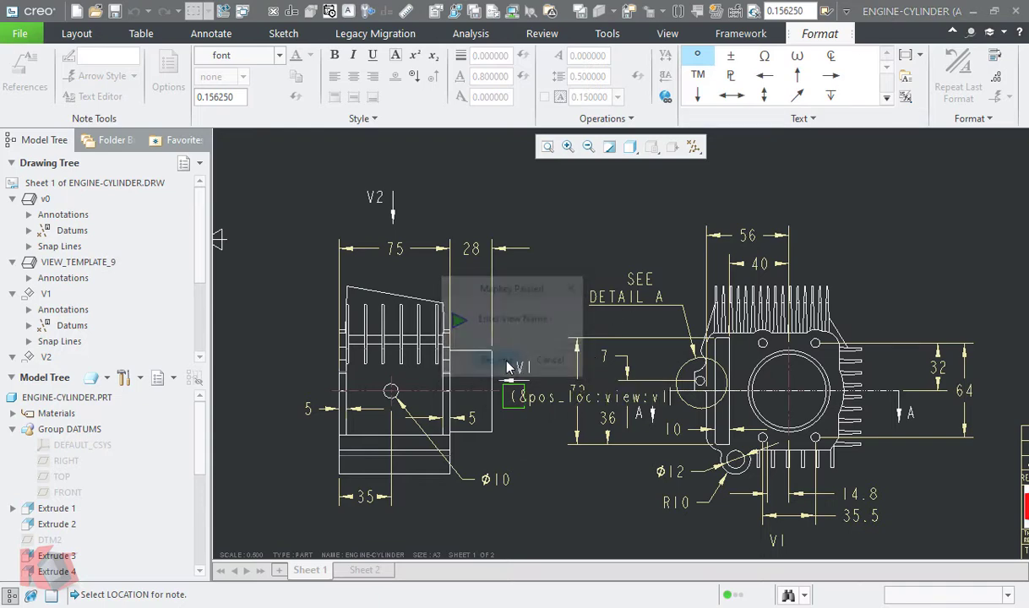
click(456, 403)
- Move the base view sideways, away from auxiliary view V1, together with its related arrows and grid note
click(463, 336)
drag(459, 333, 414, 333)
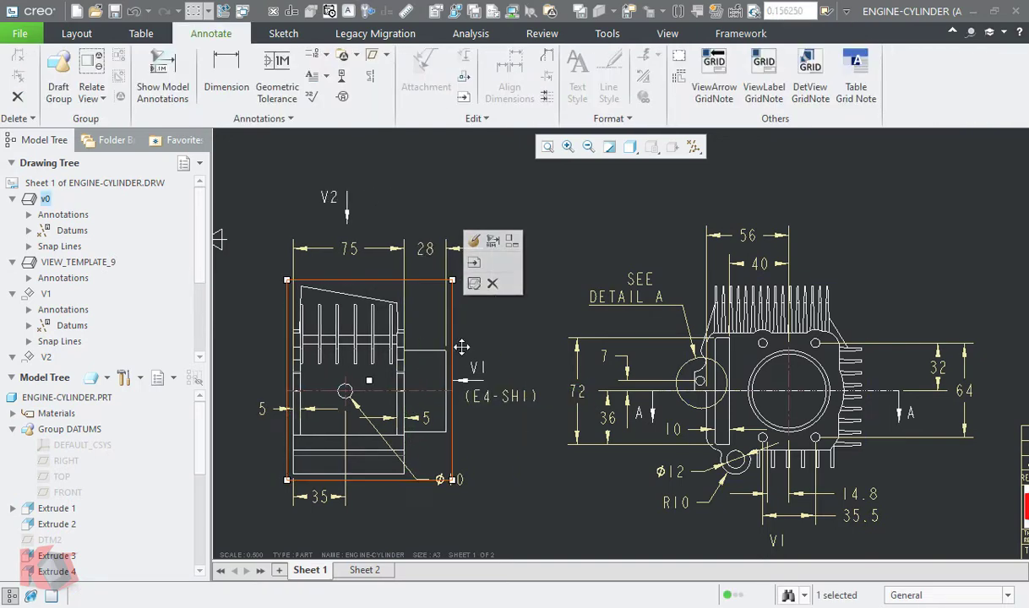
click(550, 338)
- Add a view-arrow grid note beside the V2 projection arrow with view name v2, and relate it to the base view
scroll(554, 350, up, 2)
mouse_move(509, 202)
middle_down()
mouse_move(525, 312)
mouse_move(523, 278)
middle_up()
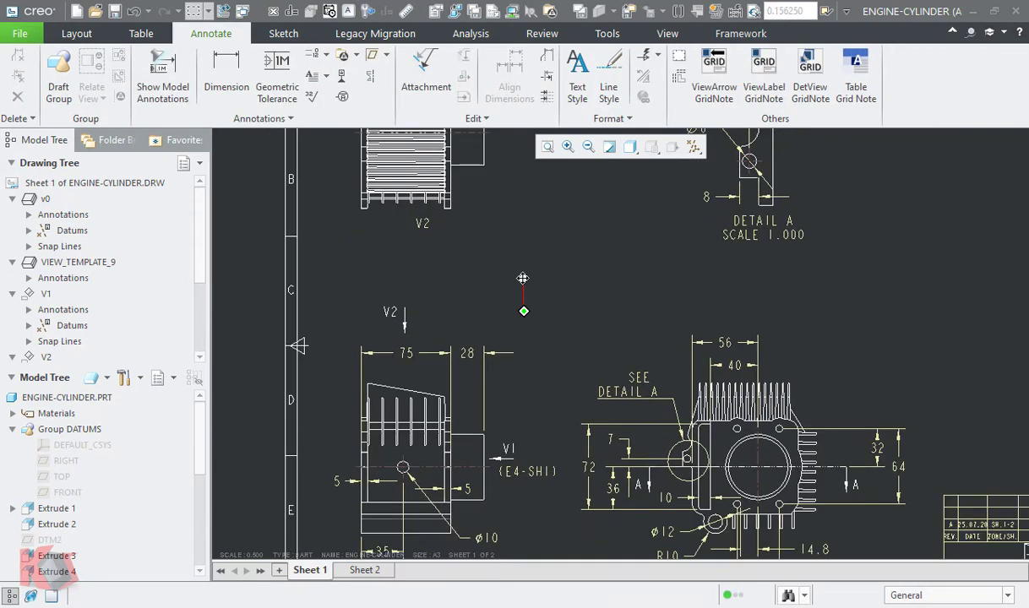
click(703, 81)
middle_drag(391, 324, 389, 434)
scroll(405, 426, down, 2)
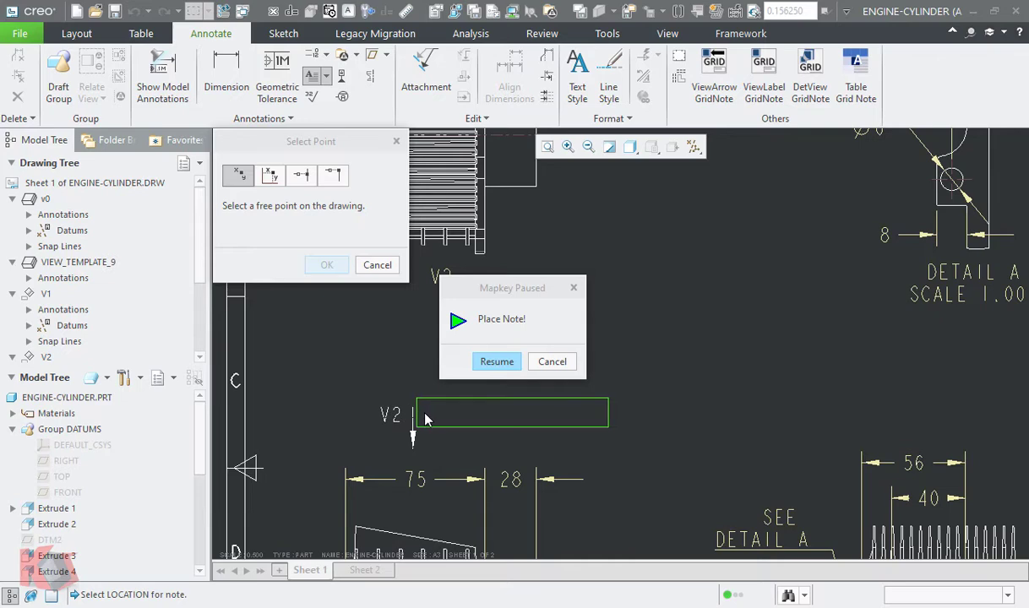
click(415, 414)
click(488, 361)
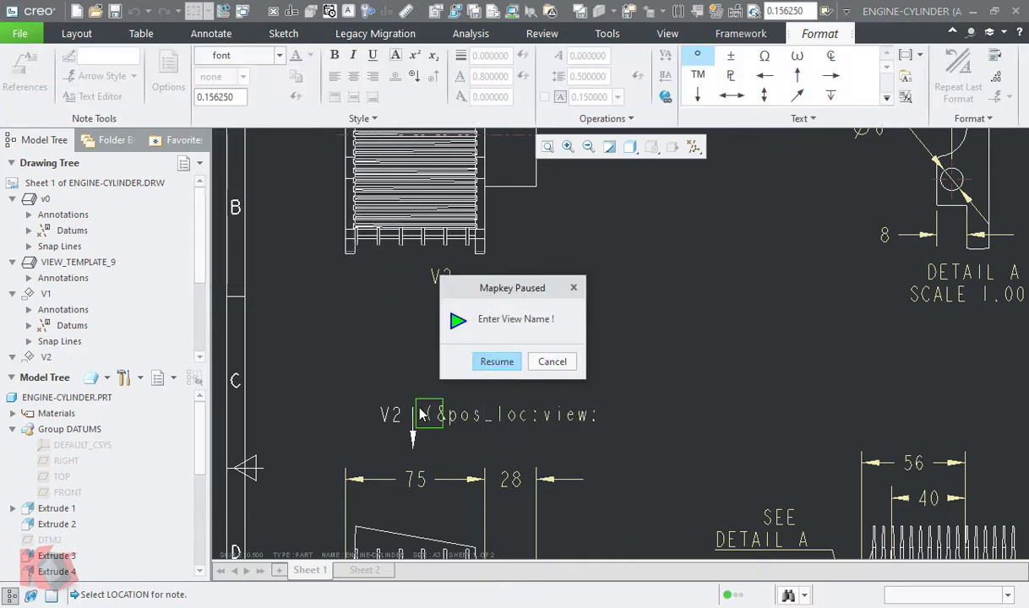
click(878, 16)
text(v)
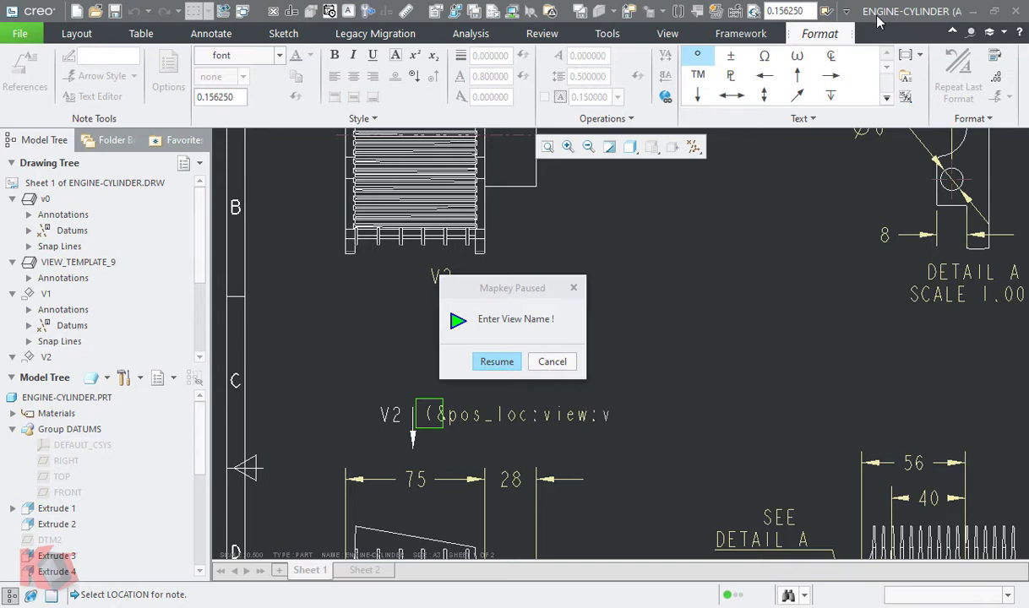
text(2)
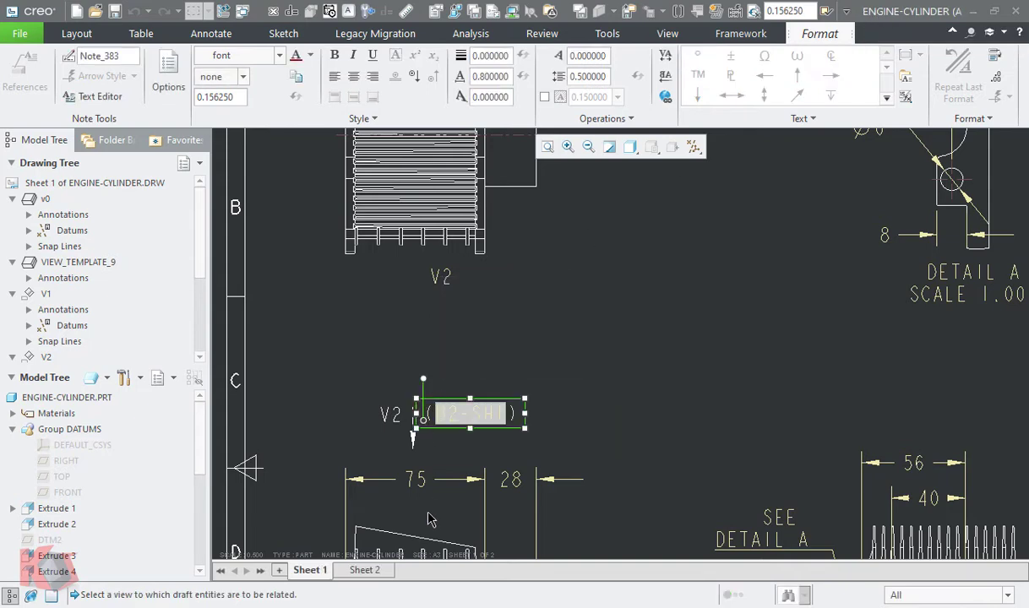
click(425, 538)
click(573, 358)
- Add a view-label grid note beside the V1 label, referencing the base view, and relate it to that label
scroll(573, 358, up, 2)
scroll(576, 363, up, 2)
middle_drag(639, 356, 574, 287)
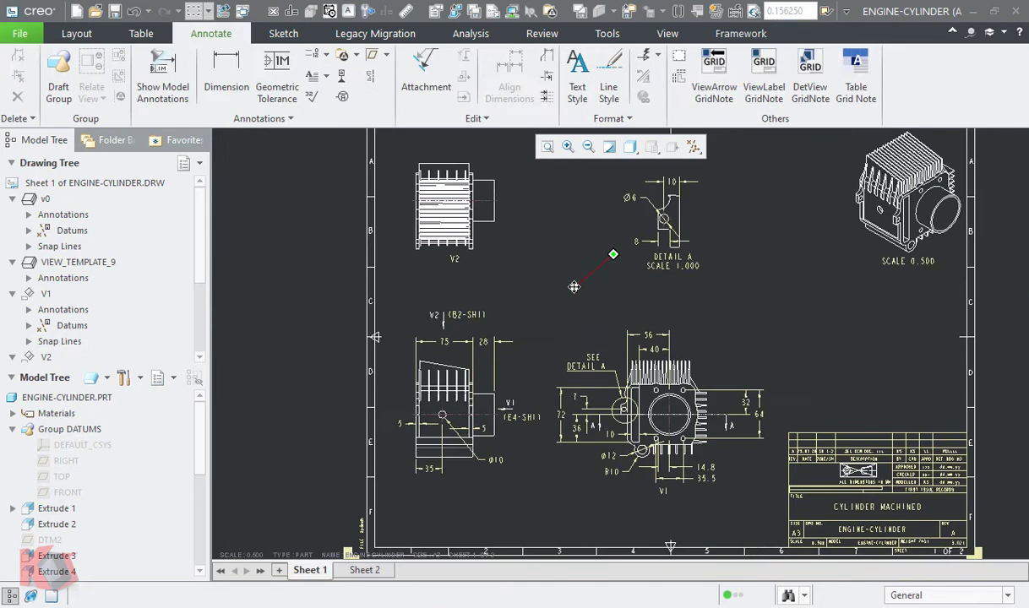
scroll(714, 492, down, 2)
click(766, 83)
scroll(664, 478, down, 2)
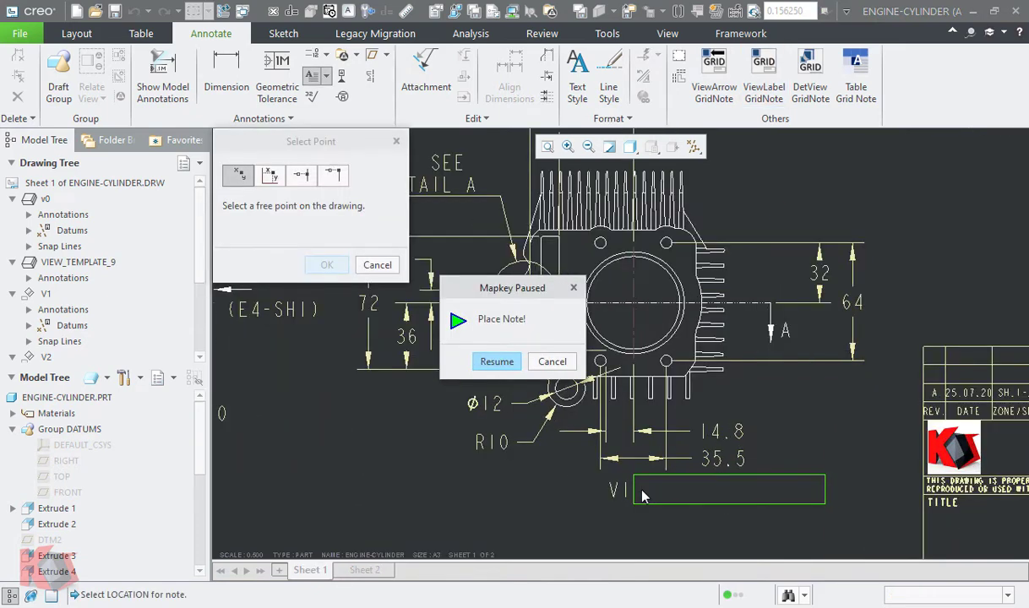
click(642, 491)
click(490, 359)
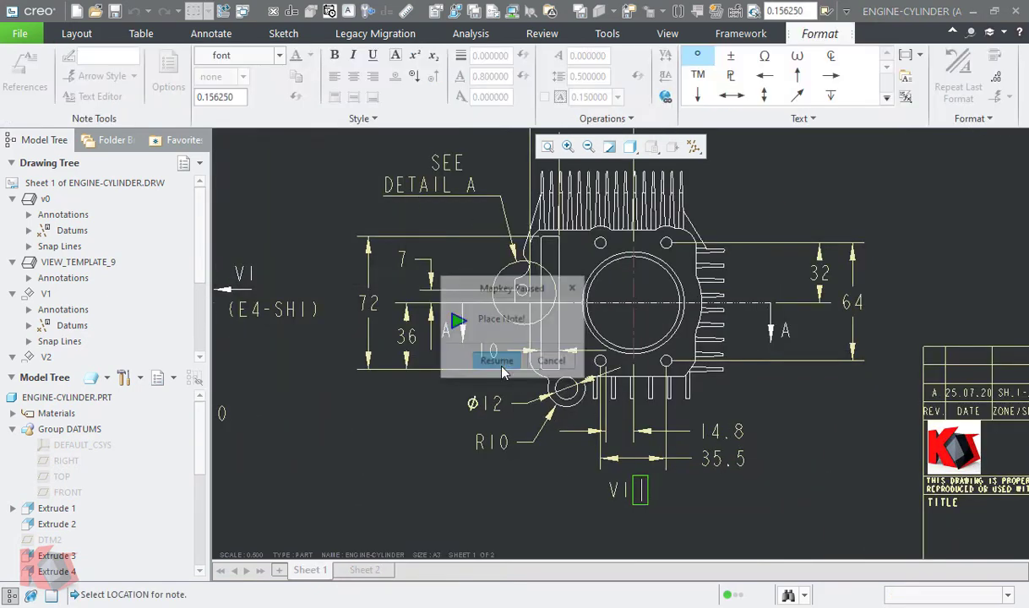
click(898, 15)
text(view:v0)
click(511, 360)
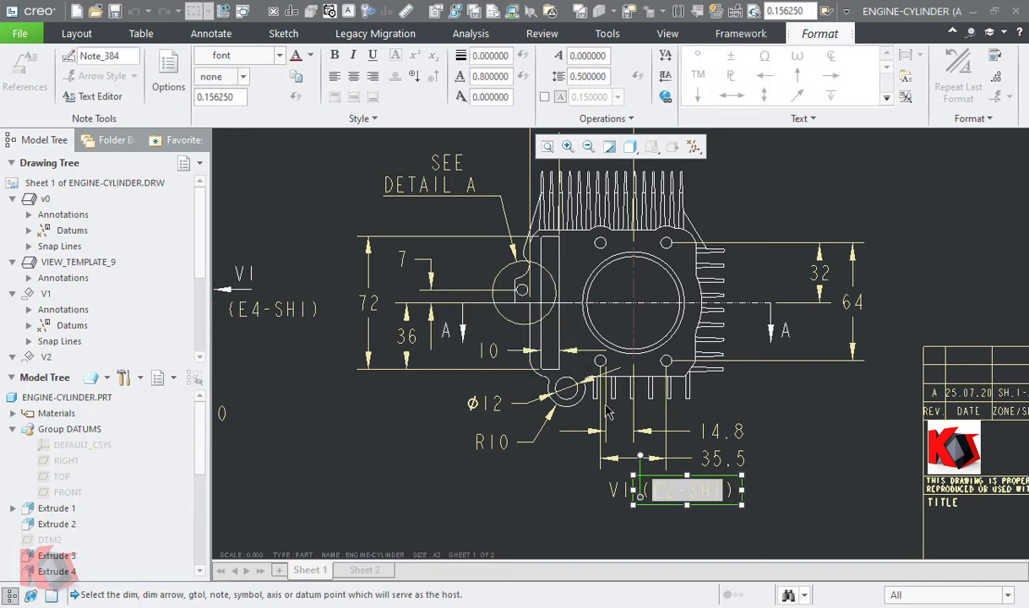
click(616, 490)
- Move the V1 label with its grid note so the combined text is centred beneath auxiliary view V1
scroll(615, 489, up, 1)
middle_drag(615, 489, 696, 493)
scroll(696, 493, down, 2)
click(697, 494)
drag(695, 508, 654, 511)
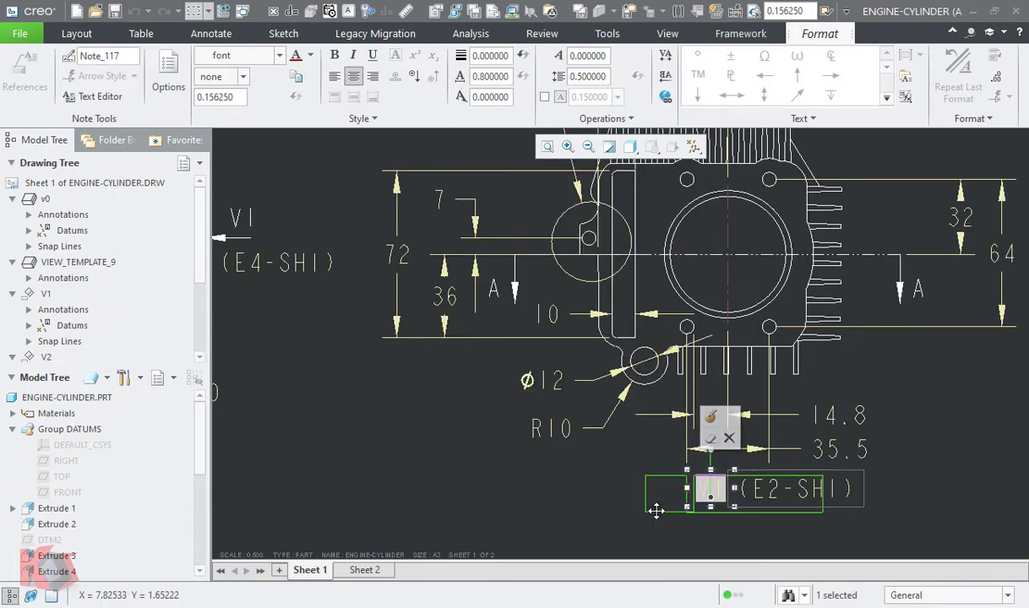
click(731, 538)
- Add a view-label grid note beside the V2 label, referencing the base view, and relate it to that label
scroll(739, 540, down, 2)
middle_drag(528, 488, 638, 526)
scroll(629, 522, down, 1)
mouse_move(659, 297)
middle_down()
mouse_move(649, 401)
mouse_move(666, 457)
middle_up()
click(763, 78)
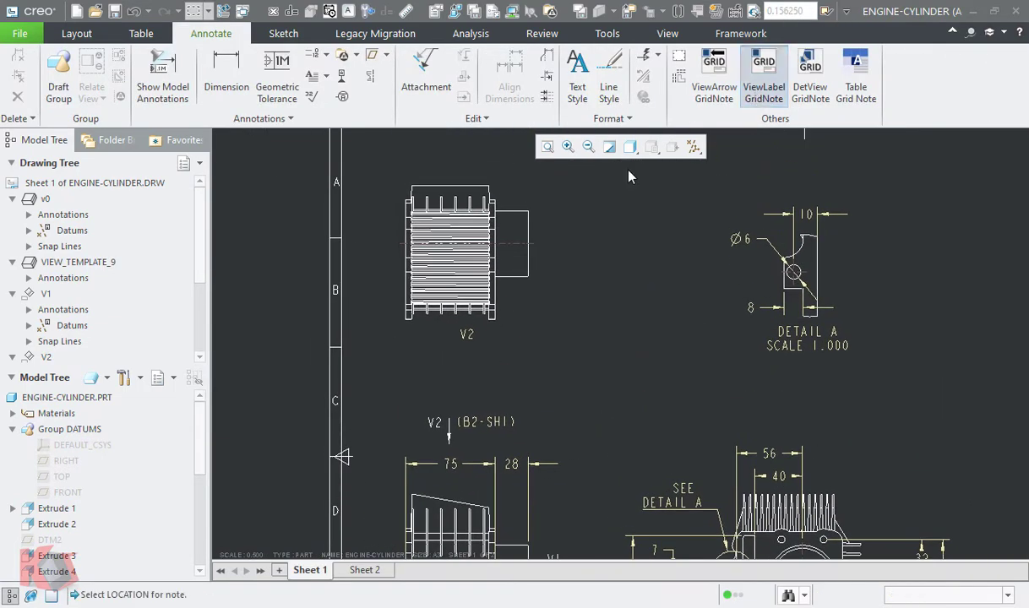
middle_drag(605, 317, 771, 478)
scroll(640, 504, up, 3)
click(652, 488)
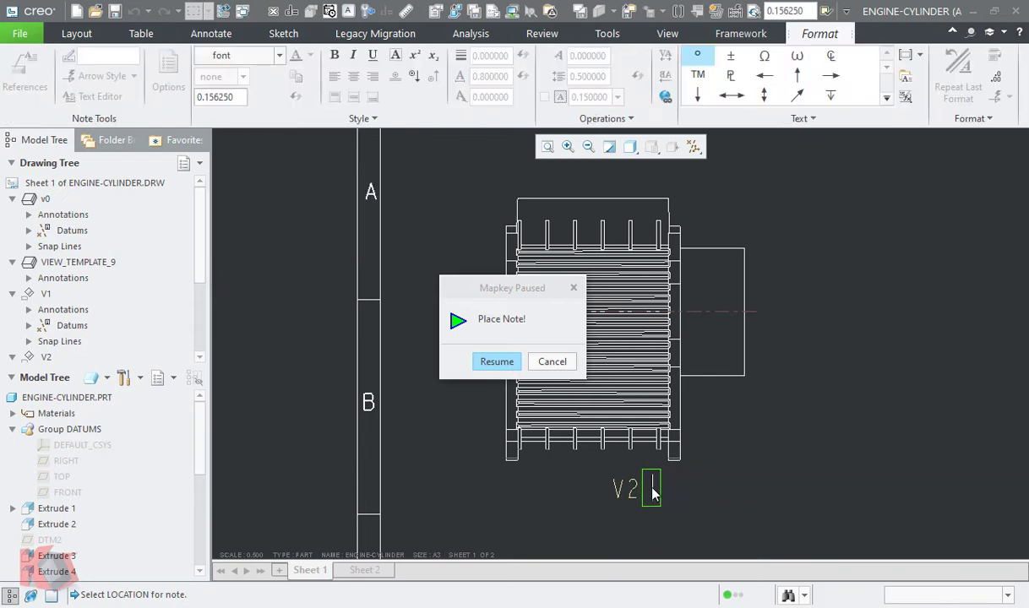
click(496, 361)
text(v2)
click(497, 362)
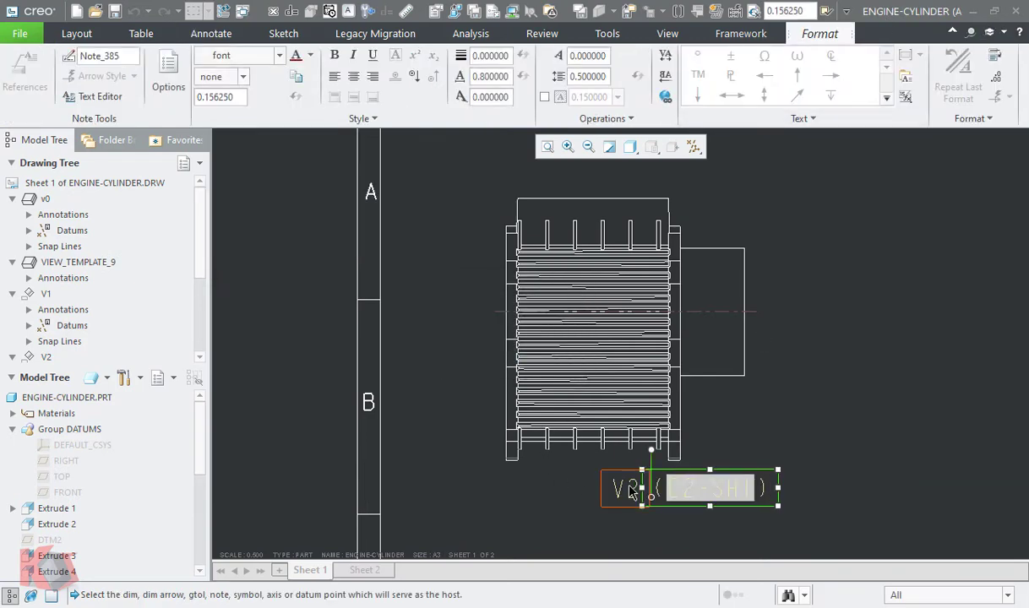
click(628, 491)
- Move the V2 label with its grid note so the combined text is centred beneath auxiliary view V2
click(623, 487)
drag(603, 474, 519, 482)
click(796, 436)
- Add a detail-view grid note below the DETAIL A scale text, with view name A, and relate it to the detail label
scroll(796, 468, down, 3)
mouse_move(796, 473)
middle_down()
mouse_move(613, 417)
mouse_move(518, 339)
mouse_move(424, 338)
middle_up()
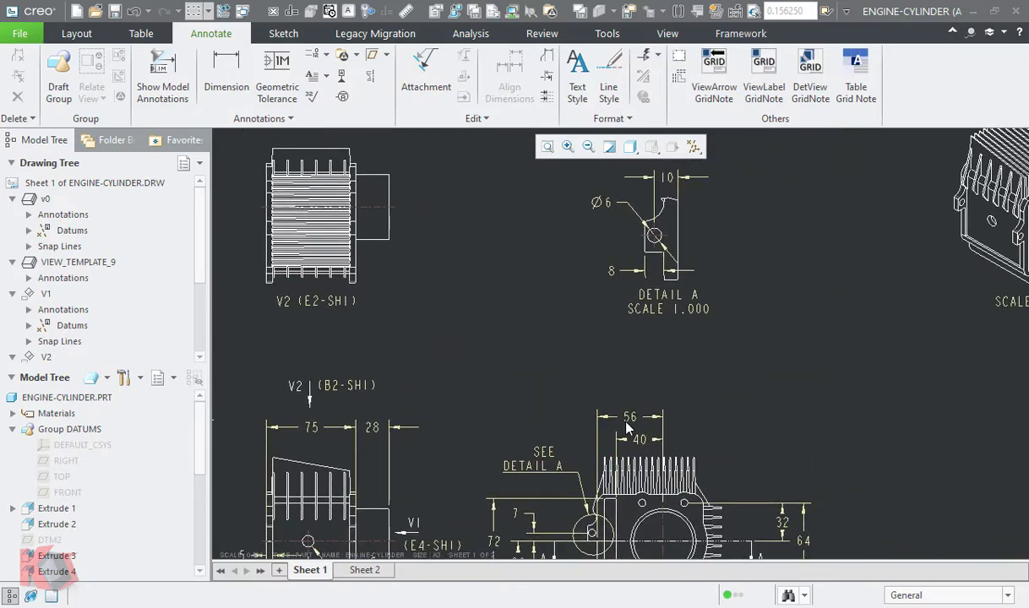
click(540, 461)
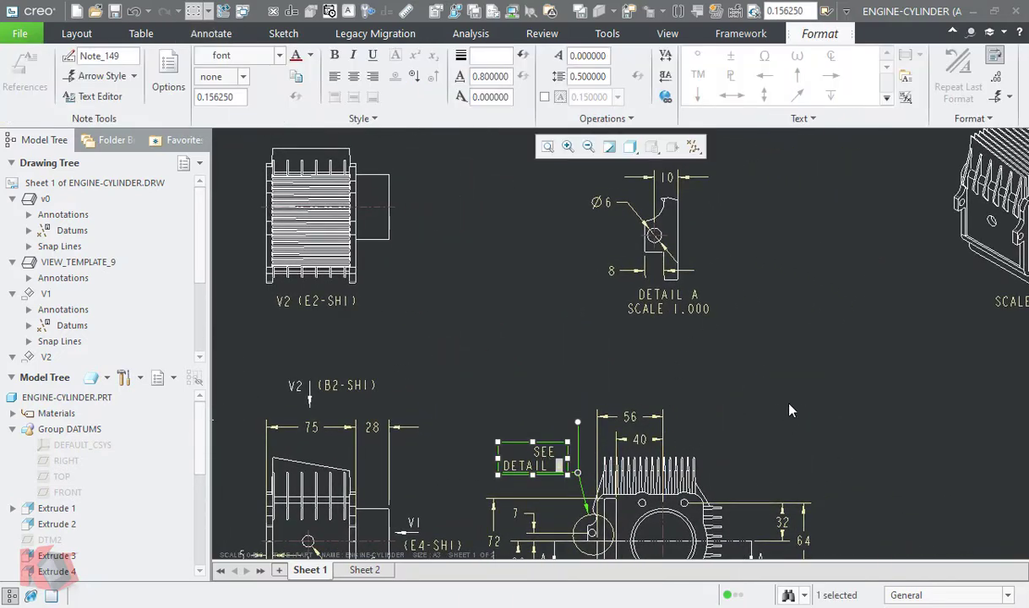
mouse_move(785, 417)
middle_down()
mouse_move(832, 291)
mouse_move(848, 289)
middle_up()
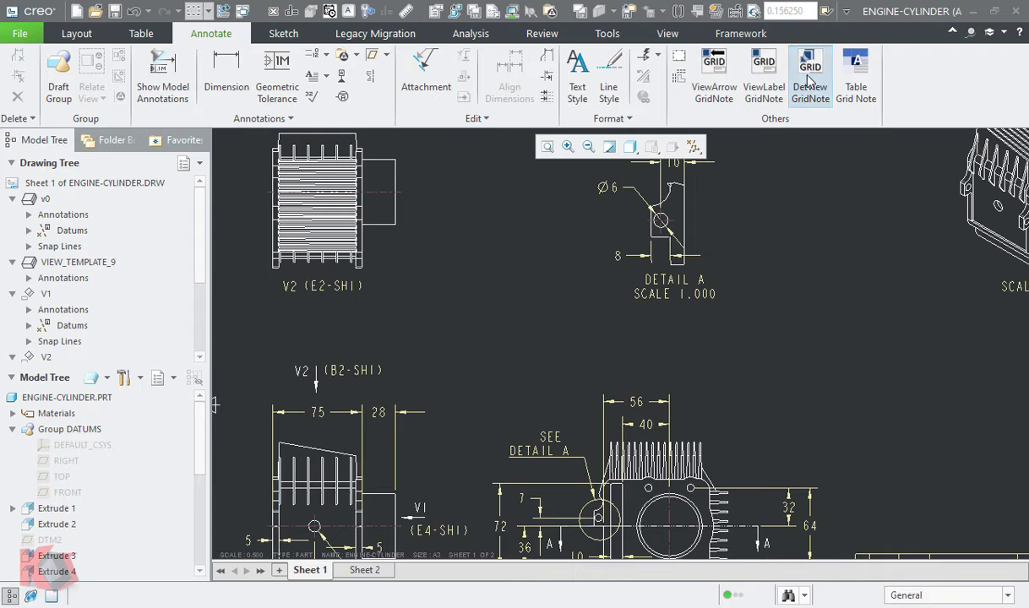
click(806, 76)
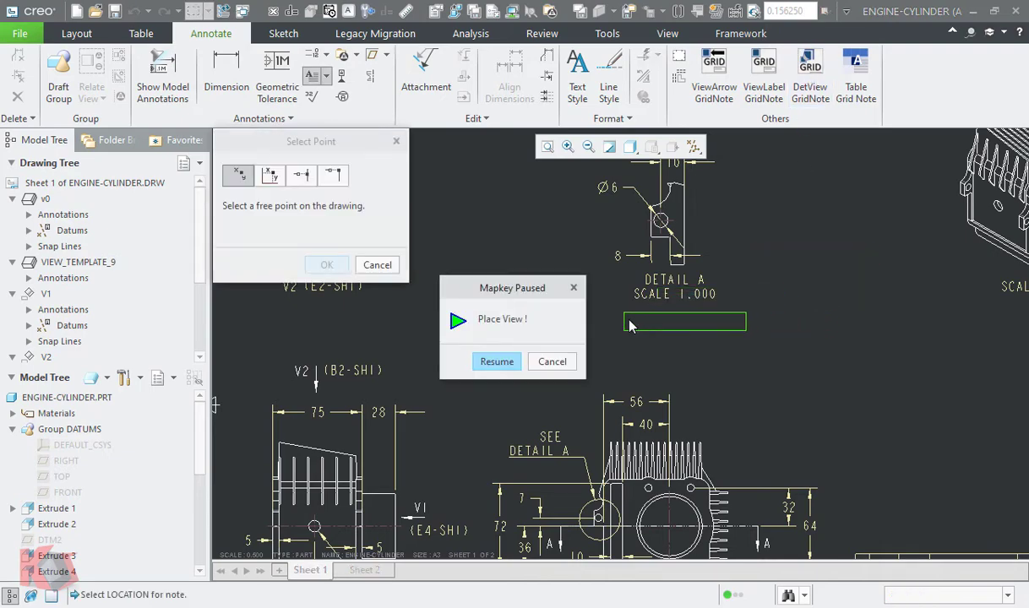
click(639, 314)
click(496, 362)
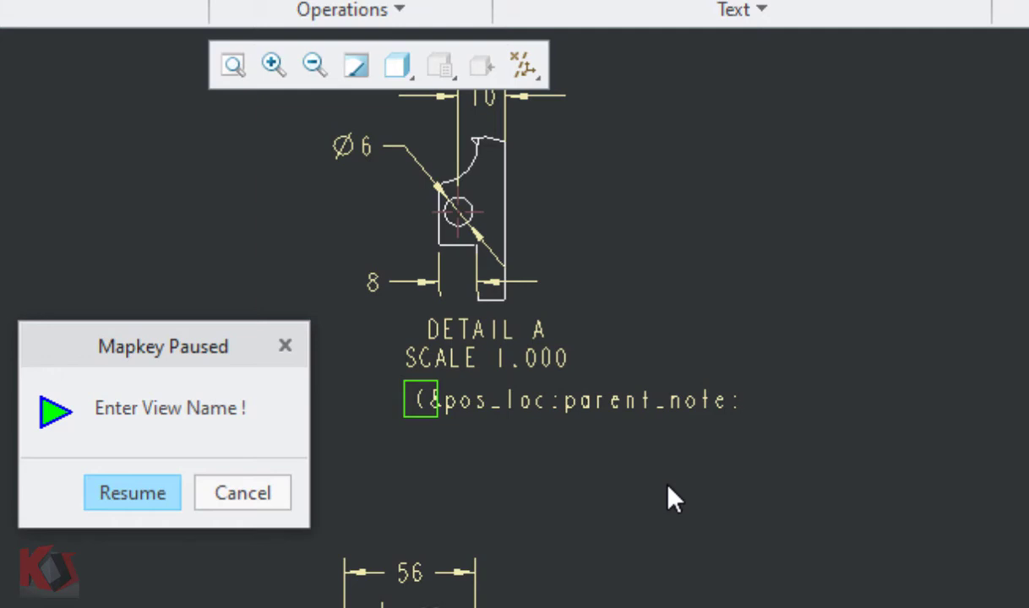
text(A)
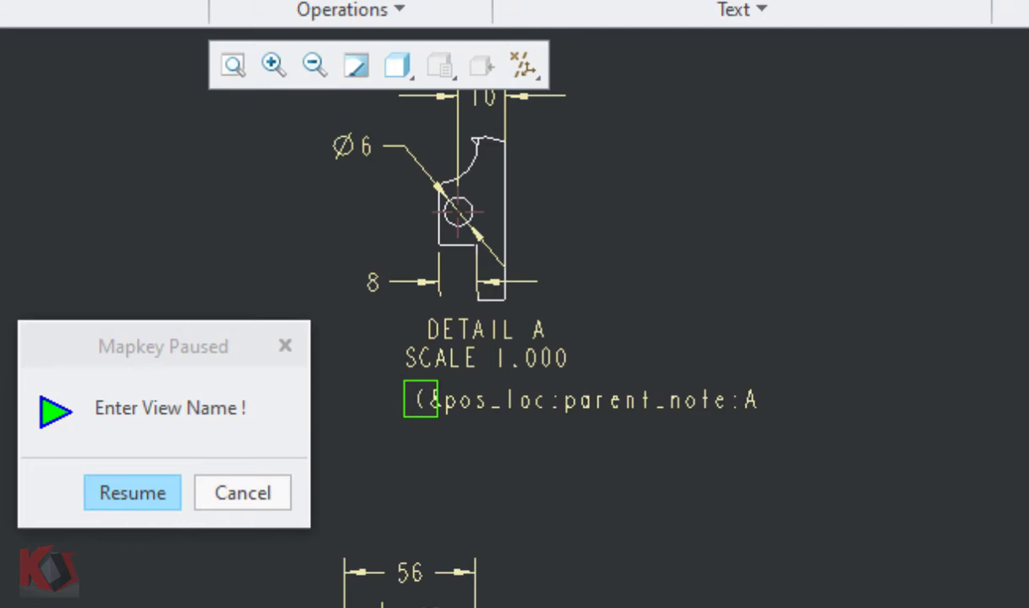
click(152, 498)
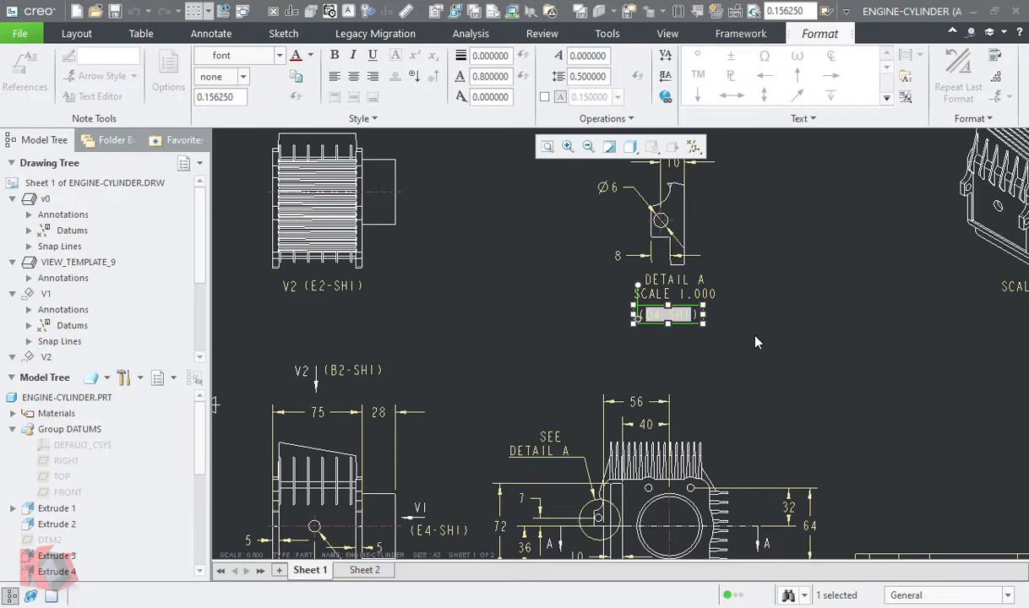
click(756, 342)
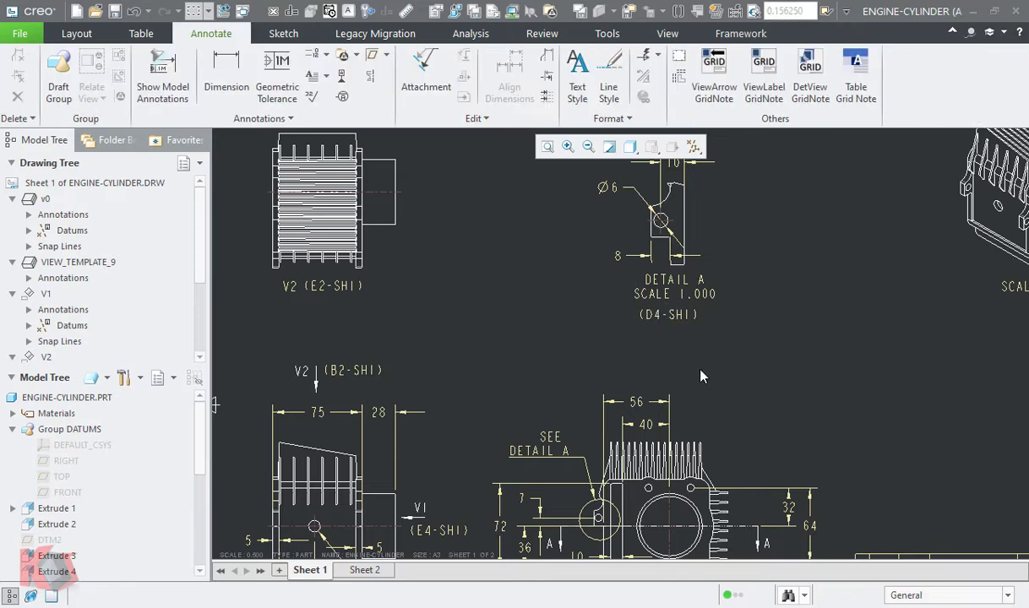
- Display the sheet's zone grid and move the SEE DETAIL A note into zone D3
middle_drag(722, 372, 755, 347)
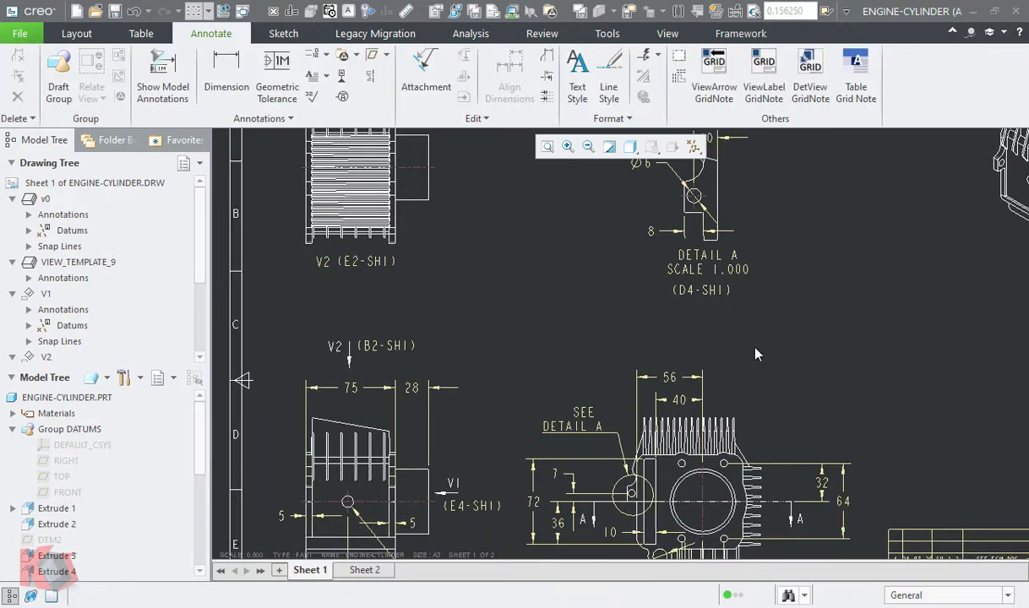
click(678, 61)
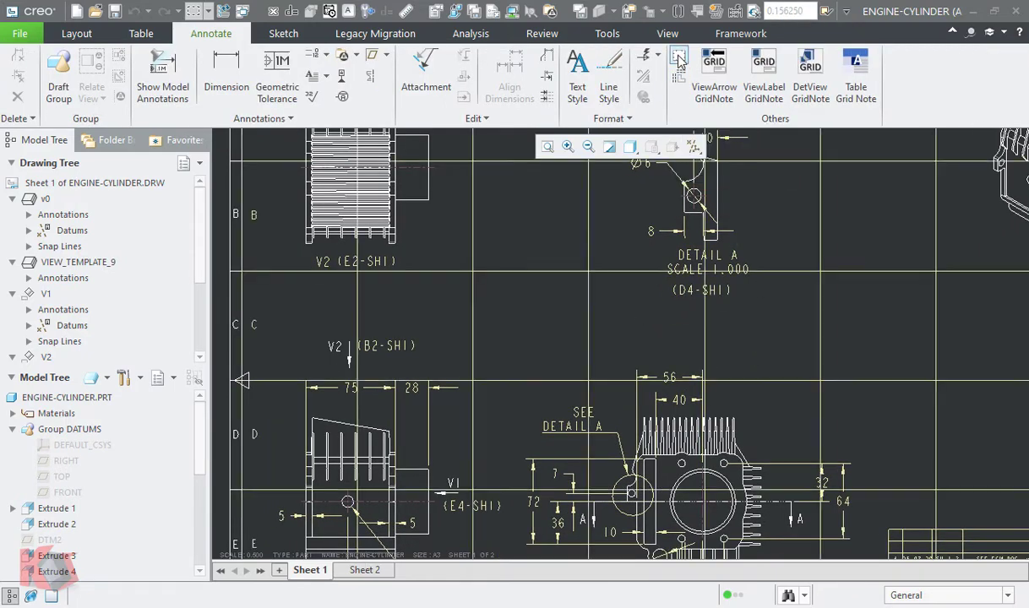
click(581, 420)
scroll(473, 286, down, 2)
mouse_move(502, 280)
middle_down()
mouse_move(505, 331)
mouse_move(514, 330)
middle_up()
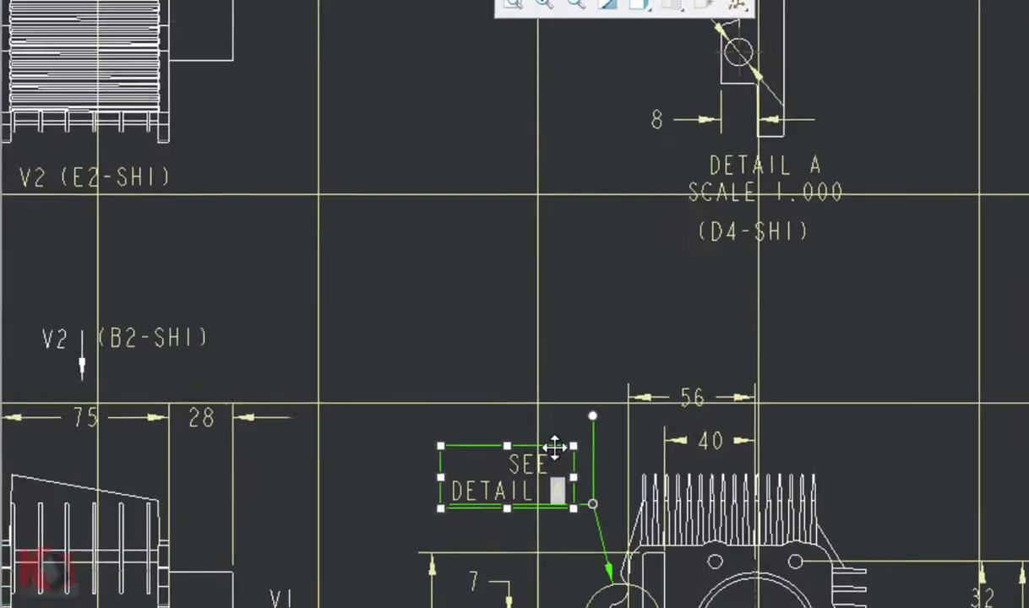
drag(573, 459, 420, 443)
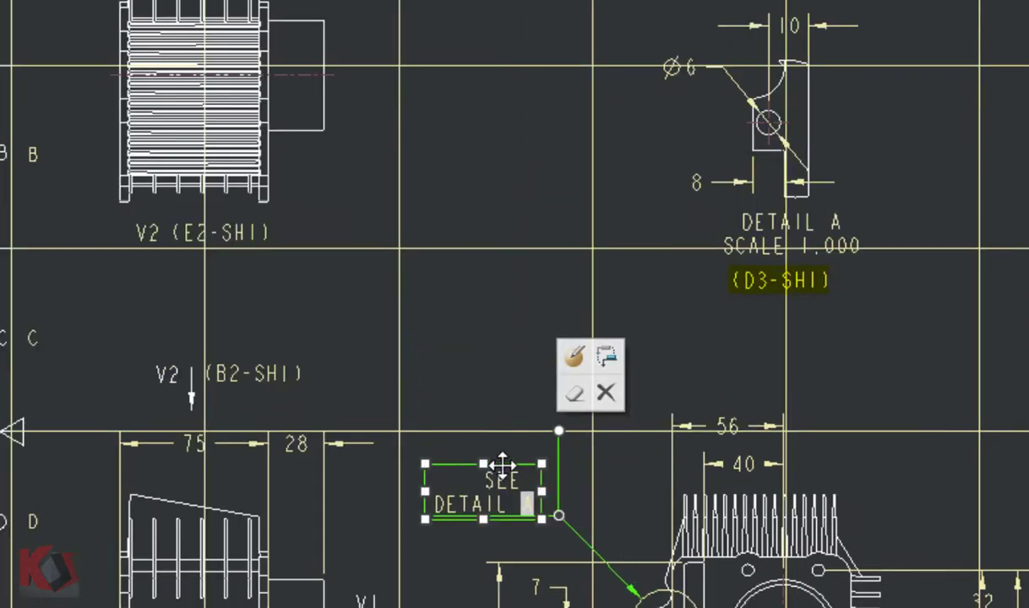
mouse_move(502, 464)
mouse_down()
mouse_move(592, 470)
mouse_move(505, 454)
mouse_move(585, 458)
mouse_move(599, 482)
mouse_move(518, 477)
mouse_move(526, 460)
mouse_up()
click(519, 402)
- Examine auxiliary view V1's position on the zone grid and compare it with the grid note below the V1 projection arrow
scroll(578, 293, up, 3)
mouse_move(578, 295)
middle_down()
mouse_move(569, 224)
mouse_move(586, 296)
middle_up()
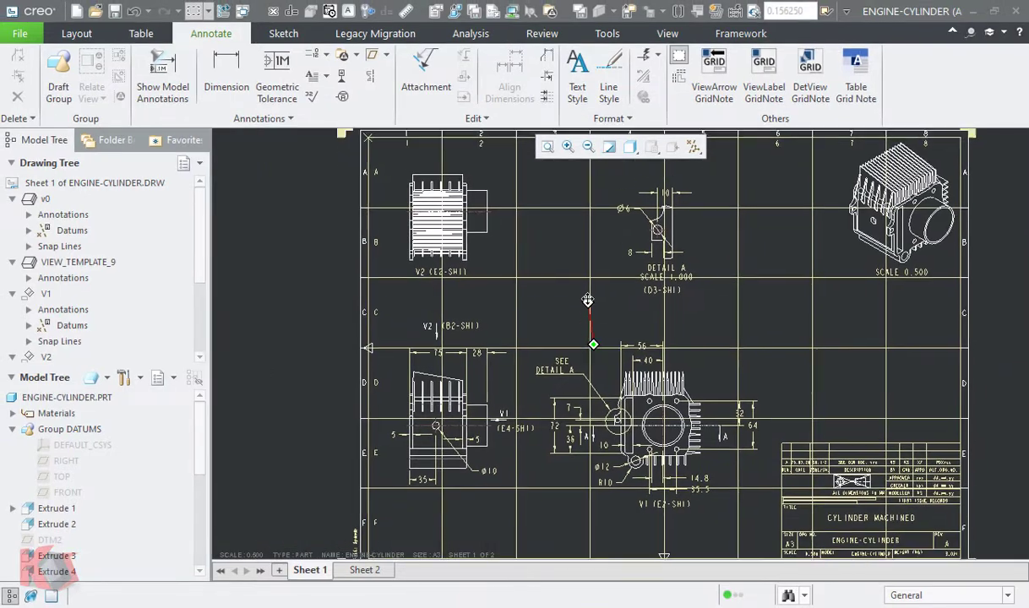
click(683, 382)
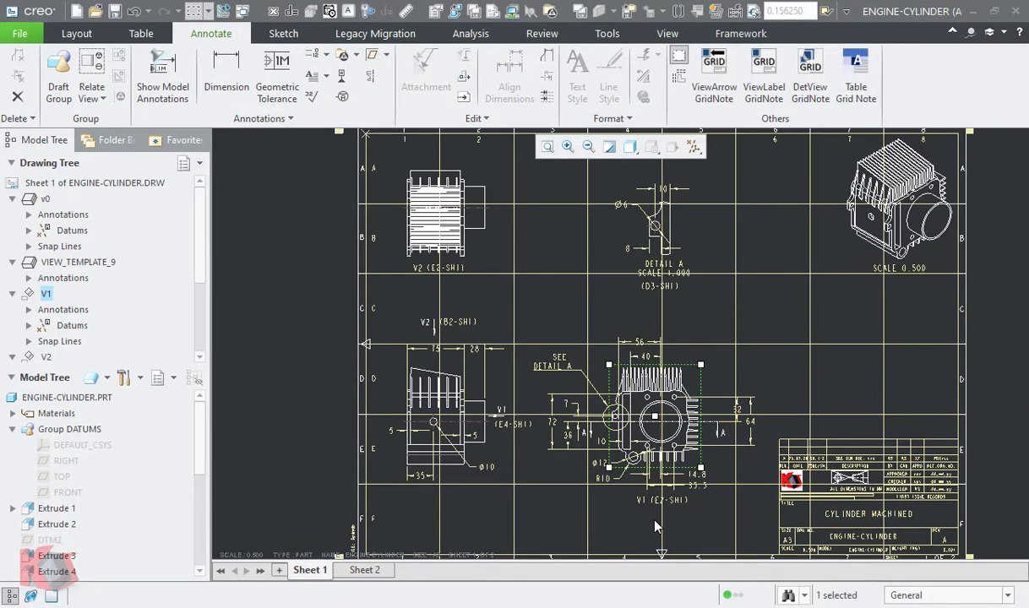
scroll(557, 515, down, 2)
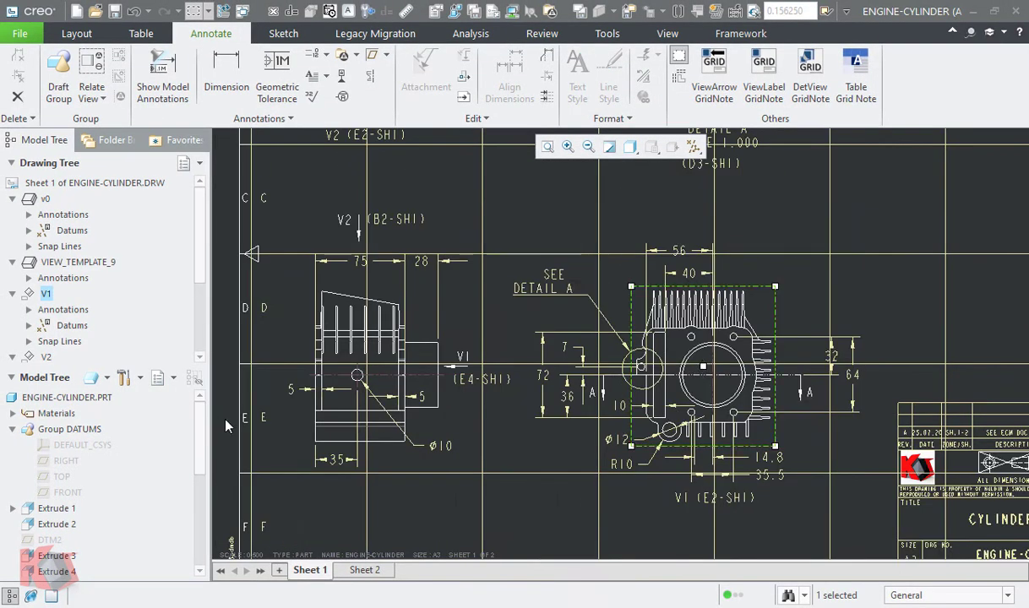
scroll(700, 372, down, 6)
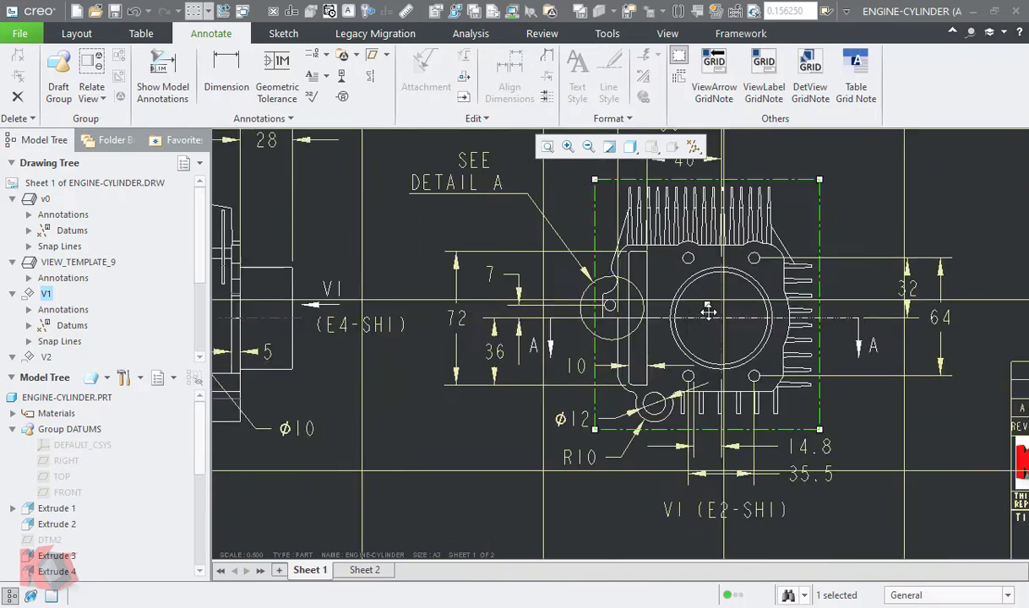
scroll(713, 312, up, 5)
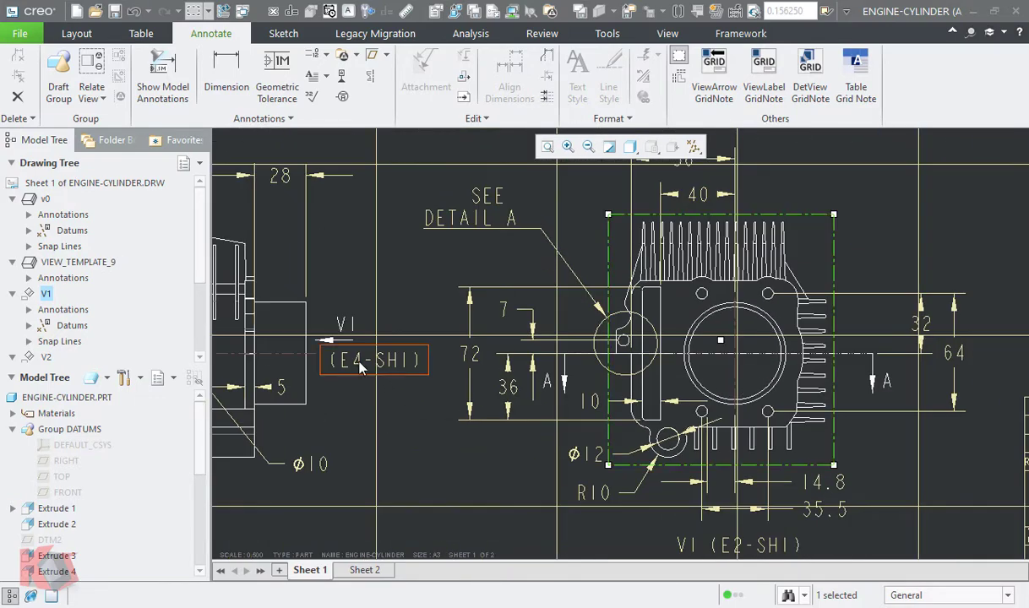
scroll(367, 369, up, 6)
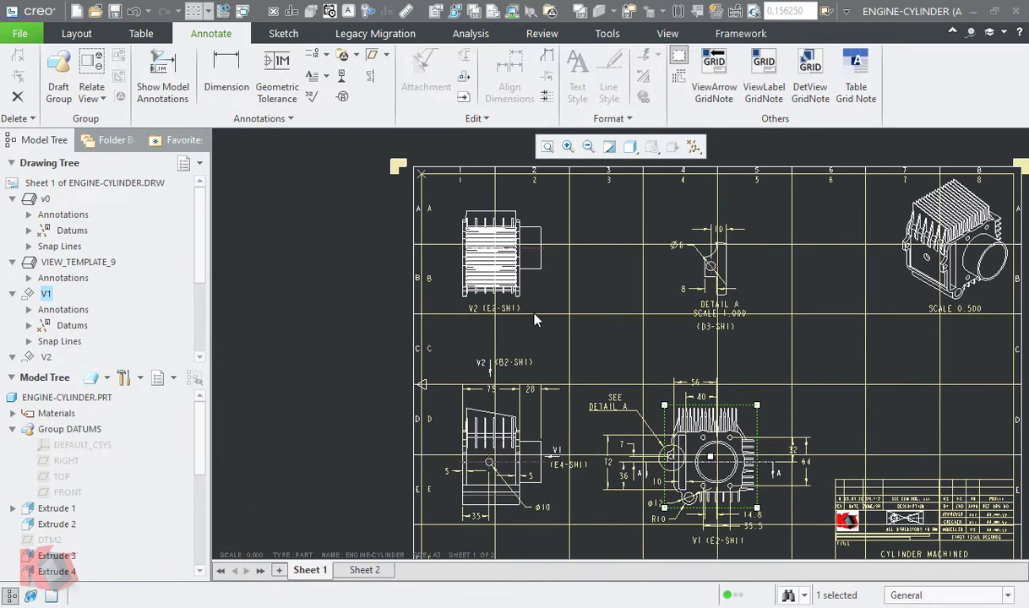
- Check the zones of auxiliary view V2 and the base view against the grid notes at the V2 arrow and label
scroll(519, 316, down, 1)
click(521, 302)
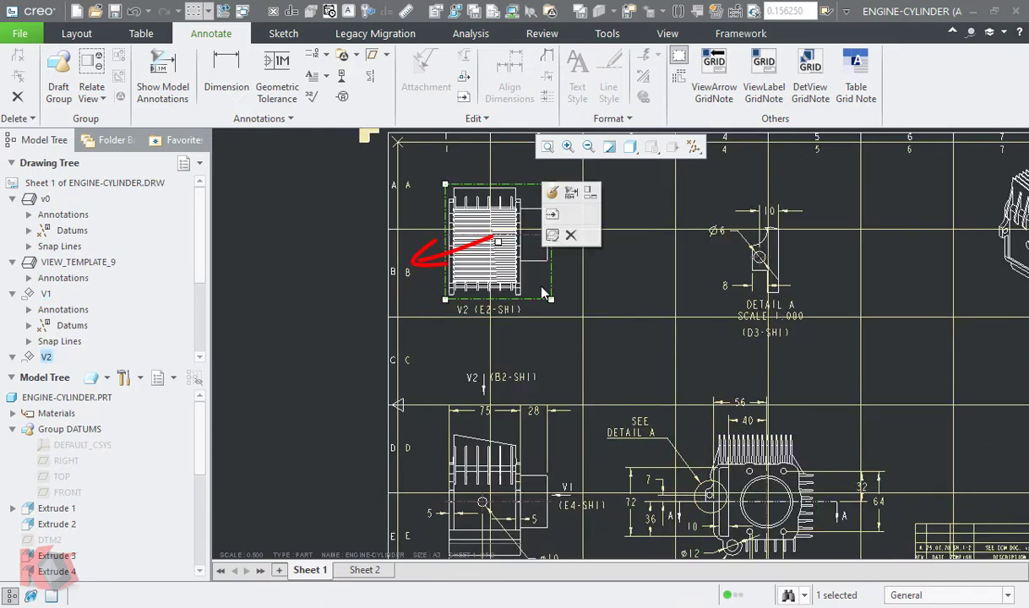
scroll(500, 262, down, 2)
middle_drag(502, 270, 506, 398)
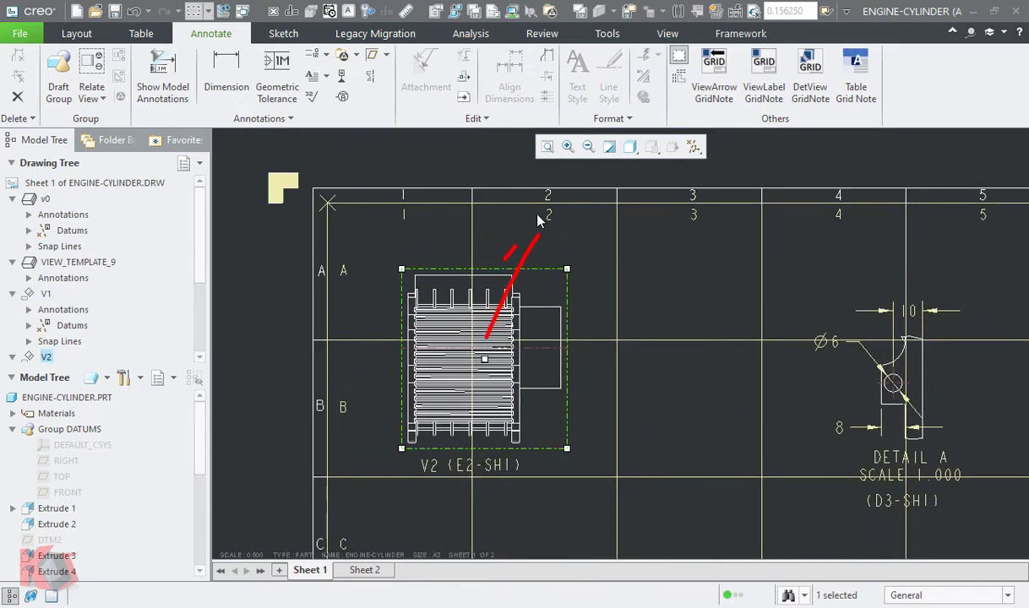
middle_drag(590, 454, 572, 264)
scroll(549, 372, up, 2)
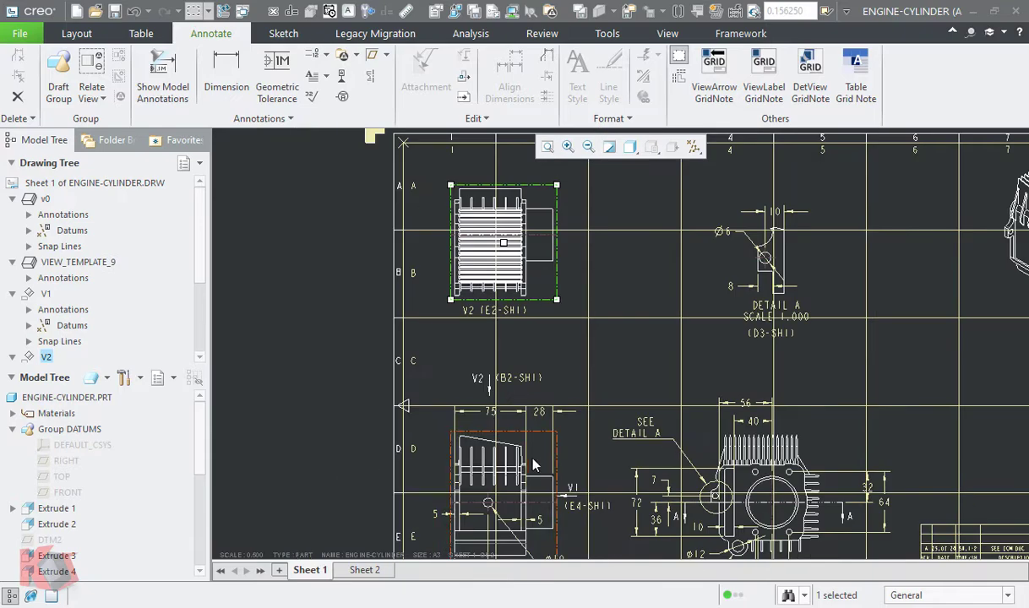
click(540, 466)
scroll(542, 467, down, 4)
scroll(545, 470, up, 2)
mouse_move(543, 505)
middle_down()
mouse_move(555, 166)
mouse_move(530, 516)
middle_up()
scroll(531, 516, up, 2)
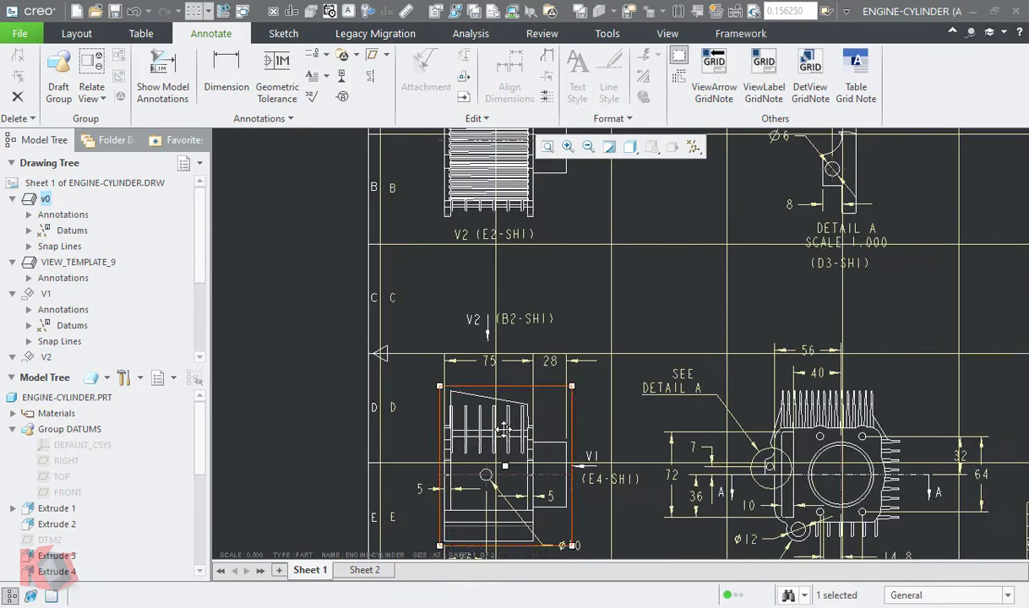
middle_drag(505, 259, 321, 175)
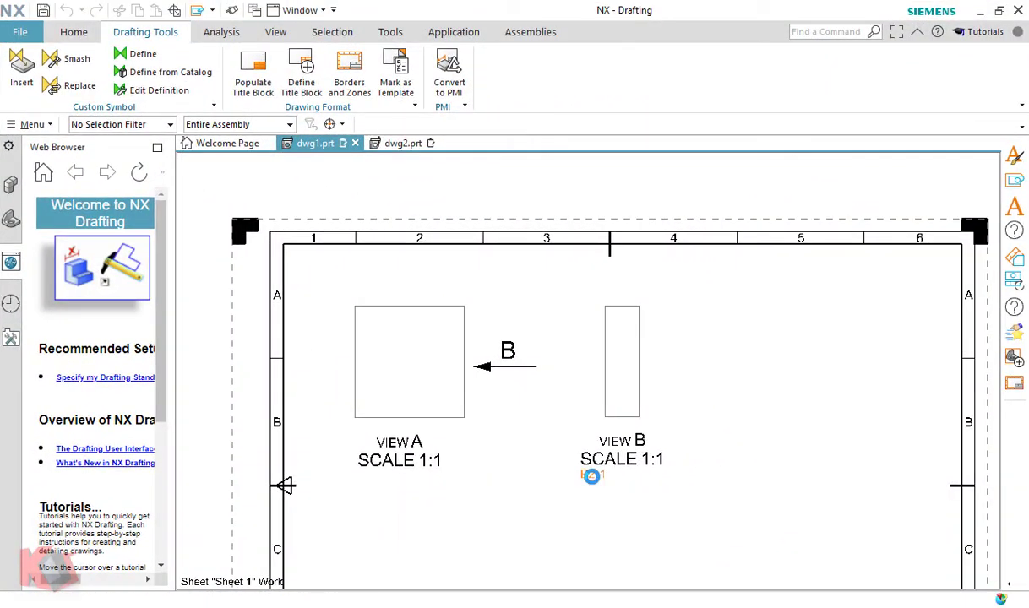
- In NX Drafting, open the note below VIEW B and examine its sheet-zone and sheet-number reference text
double_click(591, 475)
drag(332, 386, 10, 382)
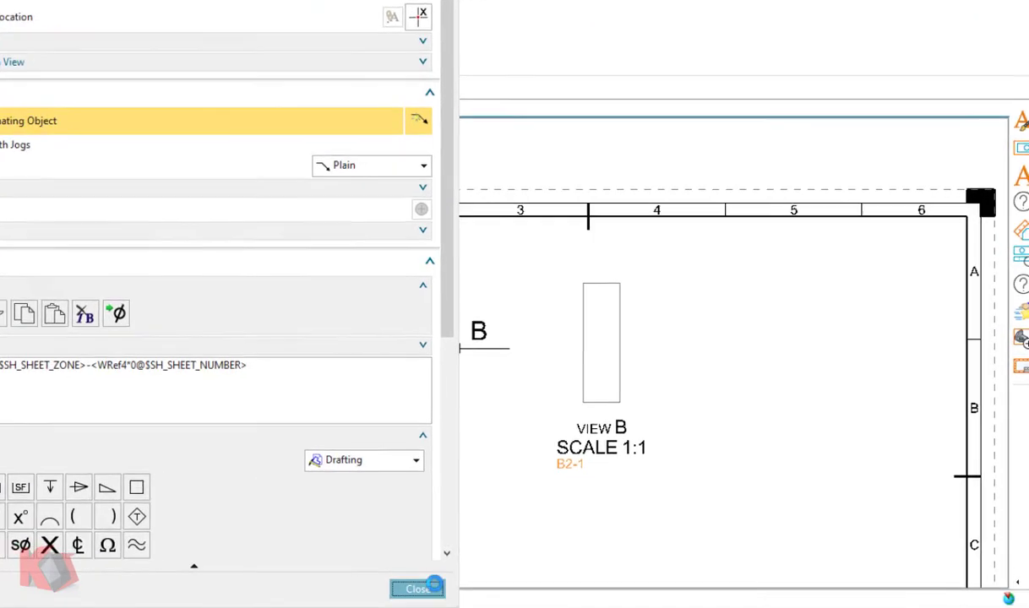
click(451, 589)
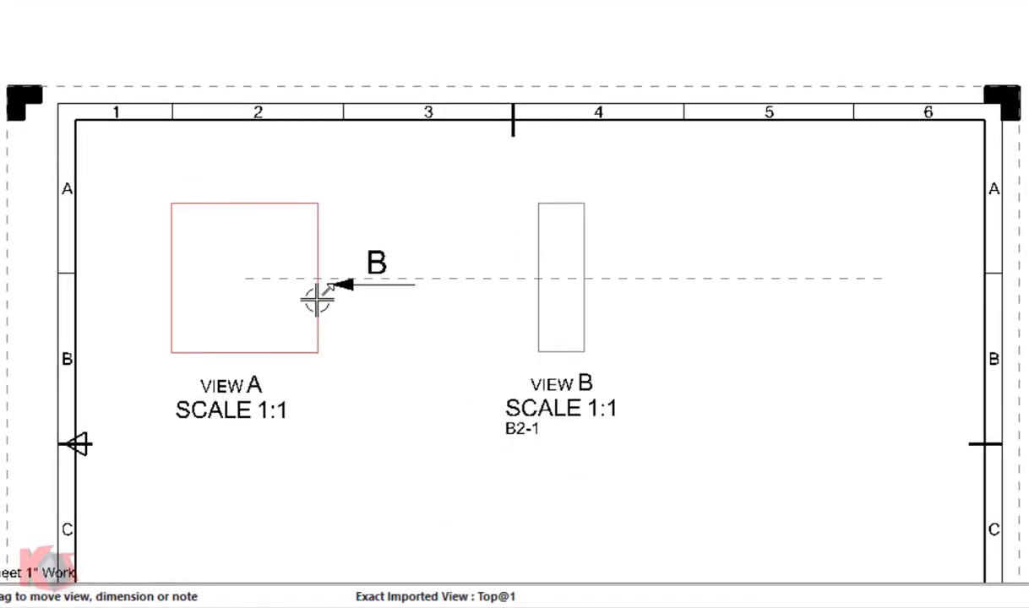
- Move view A straight down into zone B and shift its view label slightly upward
drag(316, 298, 317, 380)
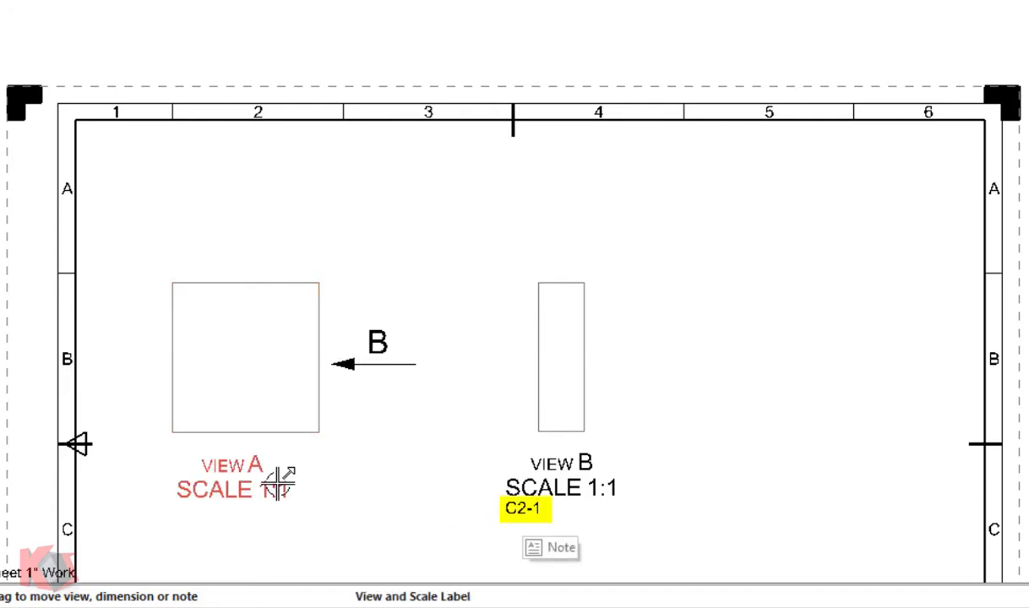
drag(264, 463, 255, 443)
- In the Creo drawing, remove view V1's alignment to view v0 and move V1 above the title block in zone D6
drag(537, 353, 532, 262)
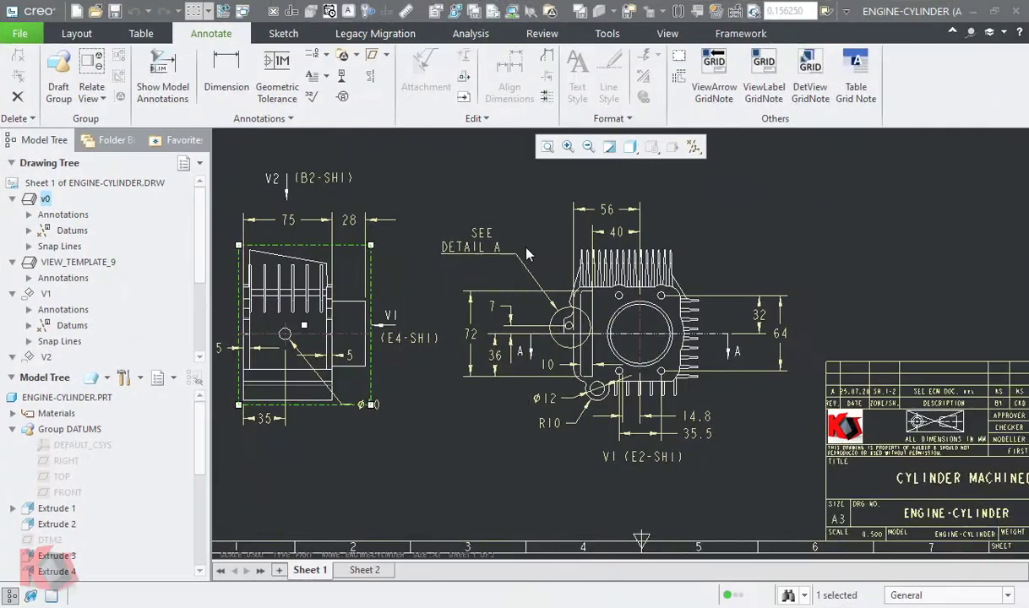
scroll(452, 330, down, 2)
double_click(719, 374)
click(647, 283)
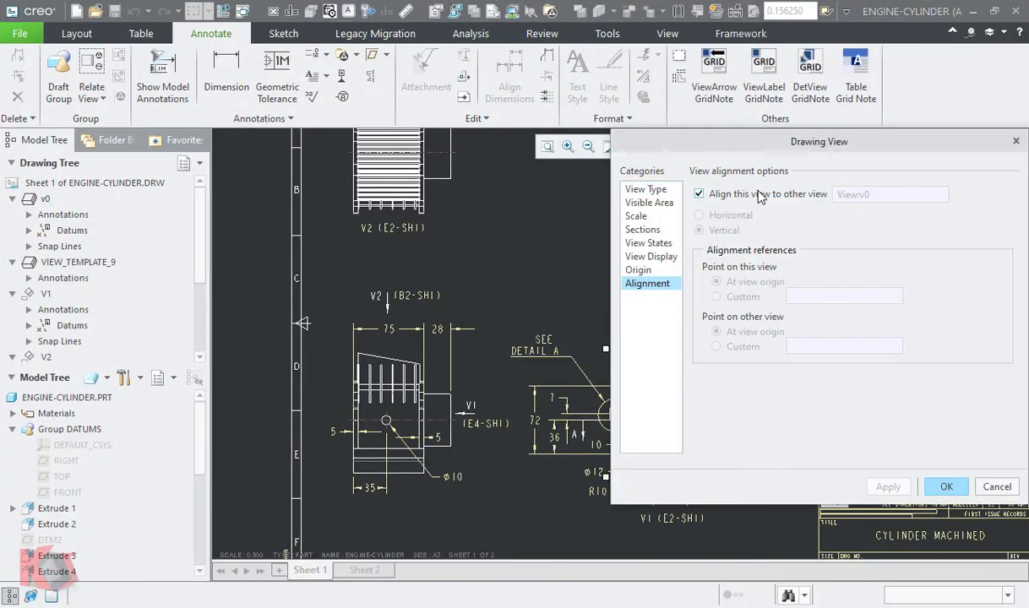
click(756, 194)
click(946, 487)
drag(720, 374, 923, 311)
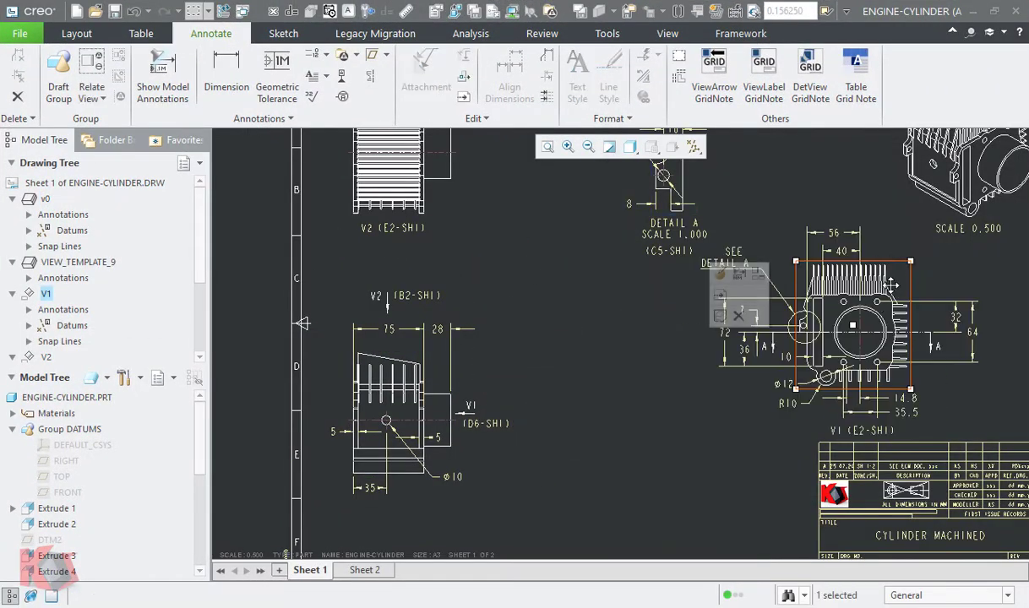
- Remove auxiliary view V2's alignment to the base view
double_click(437, 385)
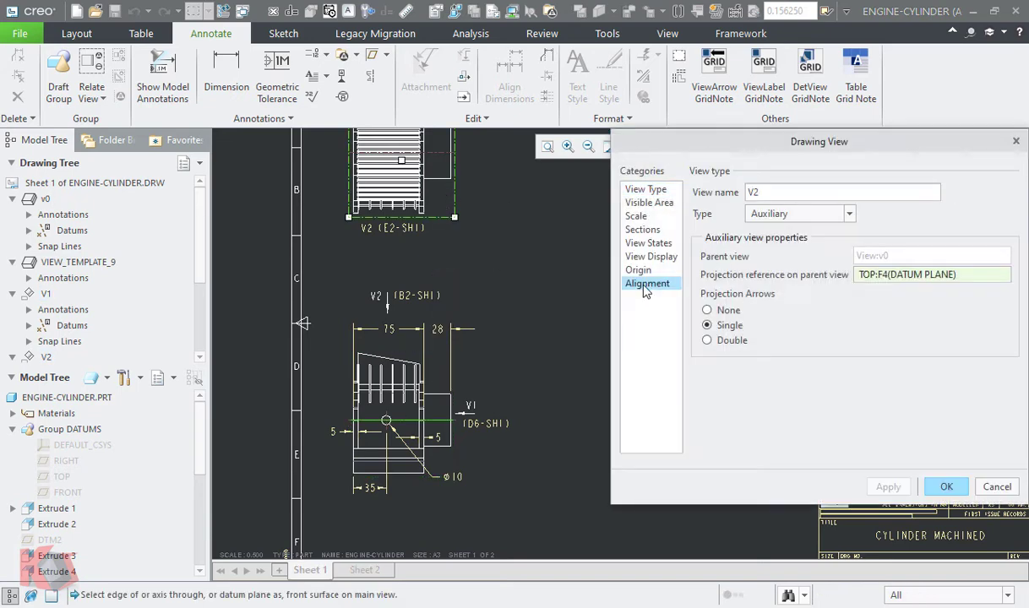
click(646, 283)
click(940, 487)
- Move the base view v0 into zone E5 and auxiliary view V1 into zone E2
click(435, 387)
drag(432, 386, 706, 458)
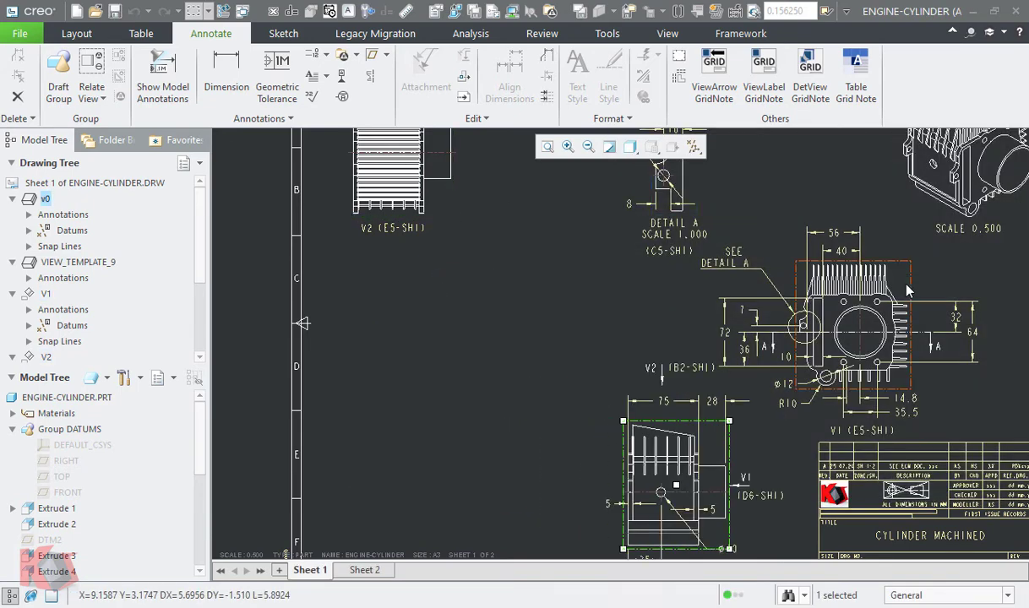
click(901, 273)
mouse_move(902, 277)
mouse_down()
mouse_move(469, 395)
mouse_move(507, 405)
mouse_up()
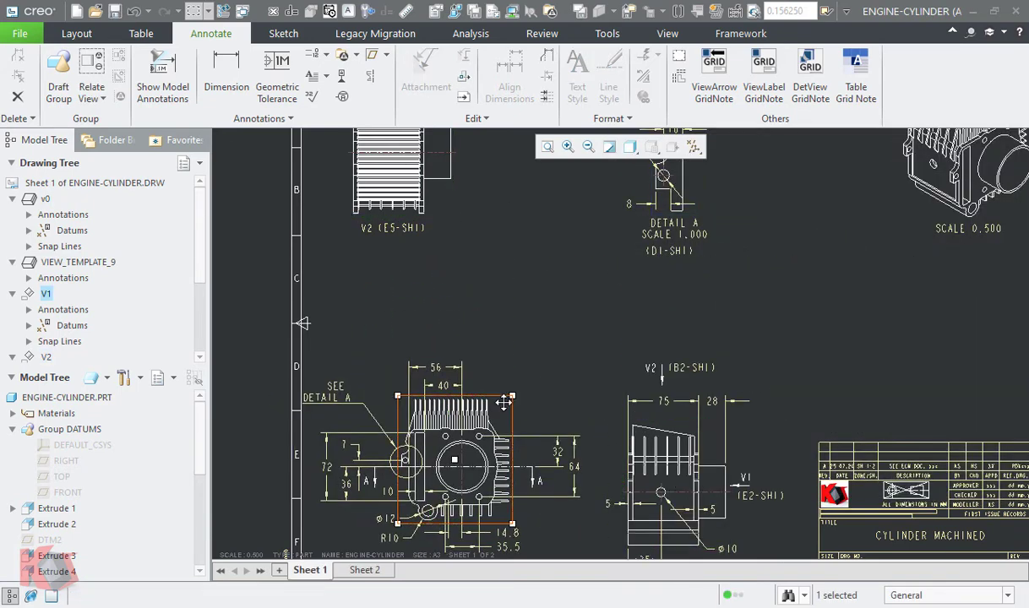
- Move view V2 into zone C2 above view V1, and lower the DETAIL A view to sit alongside V2
scroll(542, 340, down, 2)
click(473, 256)
drag(473, 256, 515, 266)
middle_drag(557, 352, 542, 328)
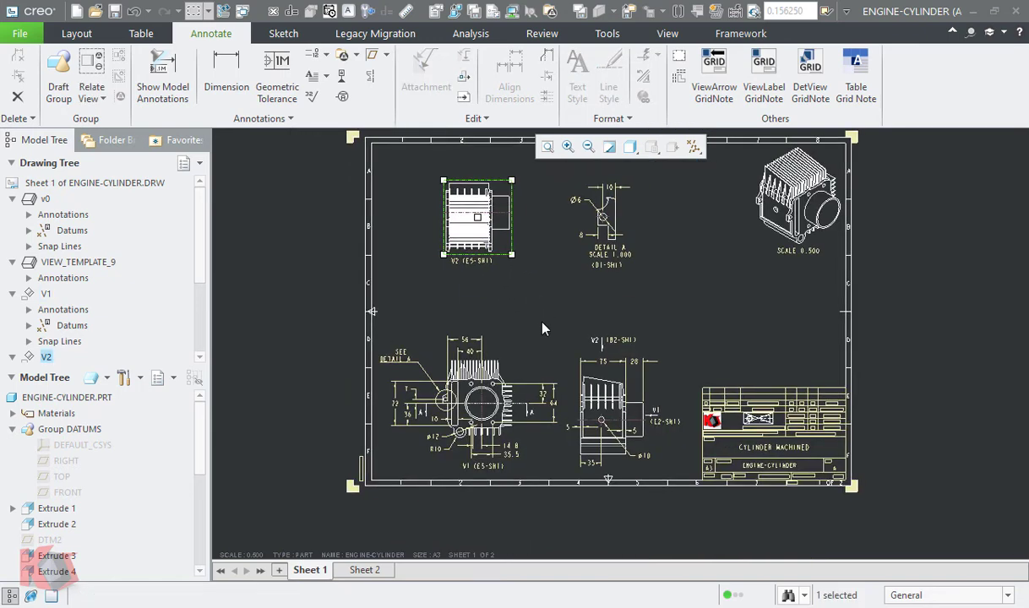
drag(501, 247, 497, 296)
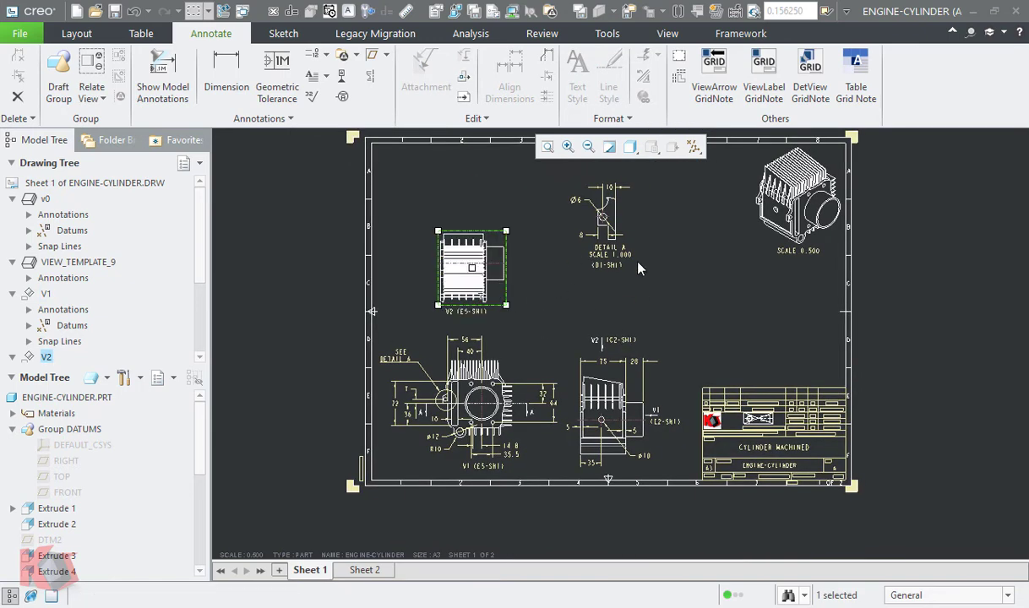
click(611, 222)
drag(612, 221, 614, 269)
middle_drag(712, 259, 707, 303)
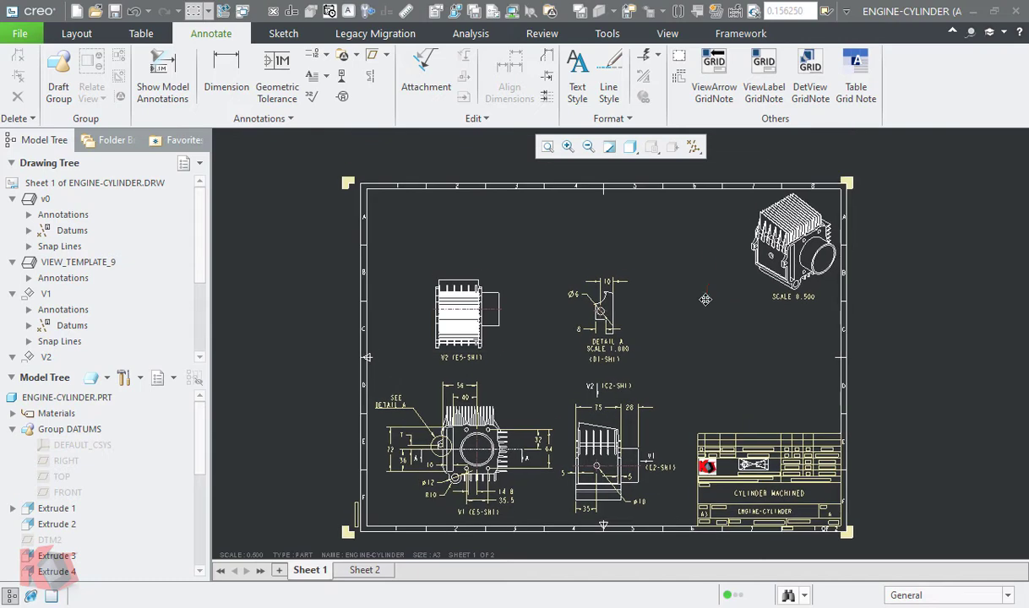
- Move view V2 to Sheet 2 and place it beside SECTION A-A in zone B4
click(494, 336)
right_click(496, 339)
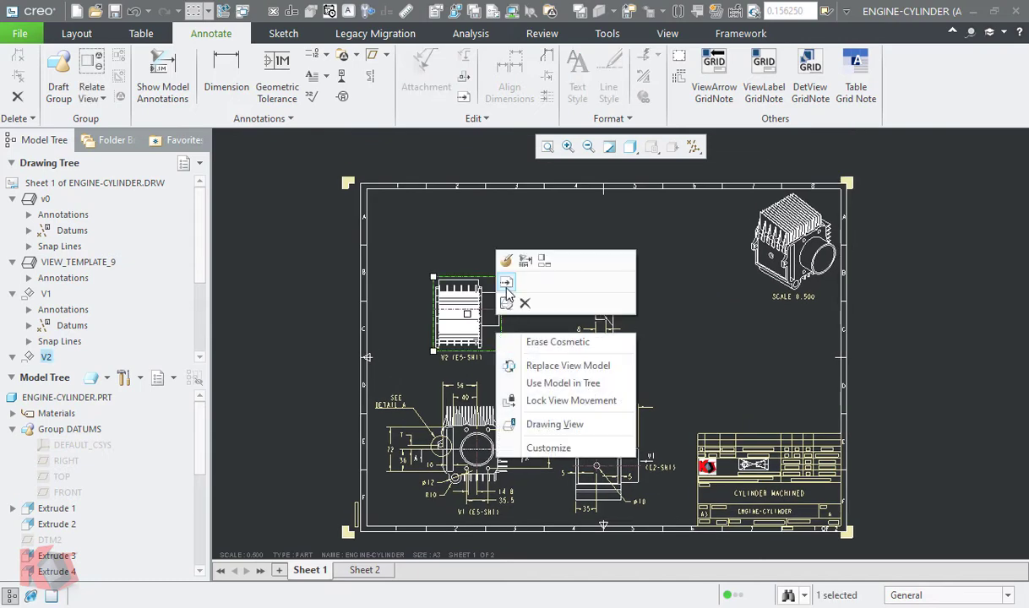
click(506, 284)
click(881, 189)
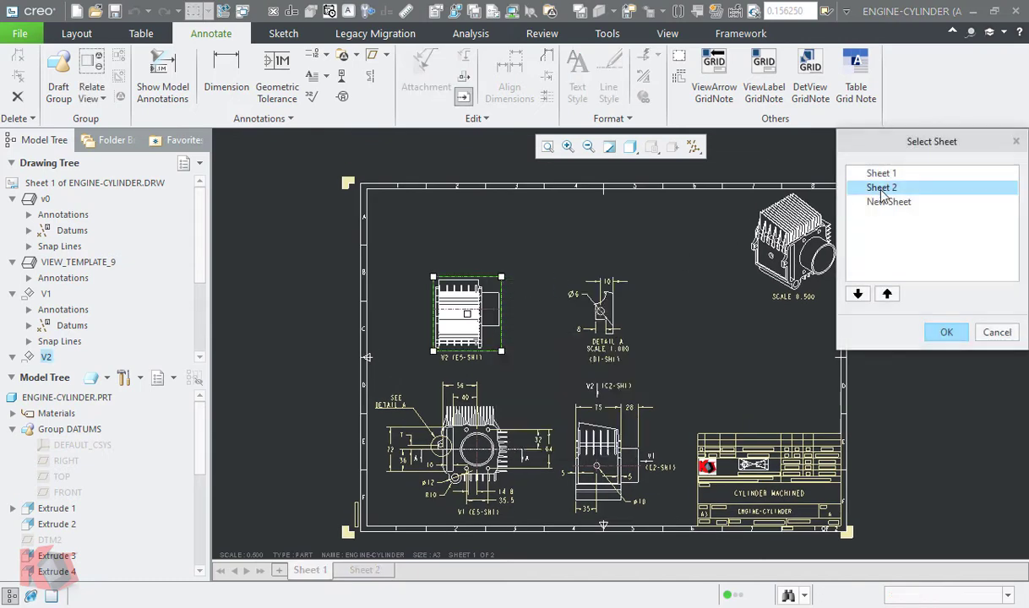
click(946, 333)
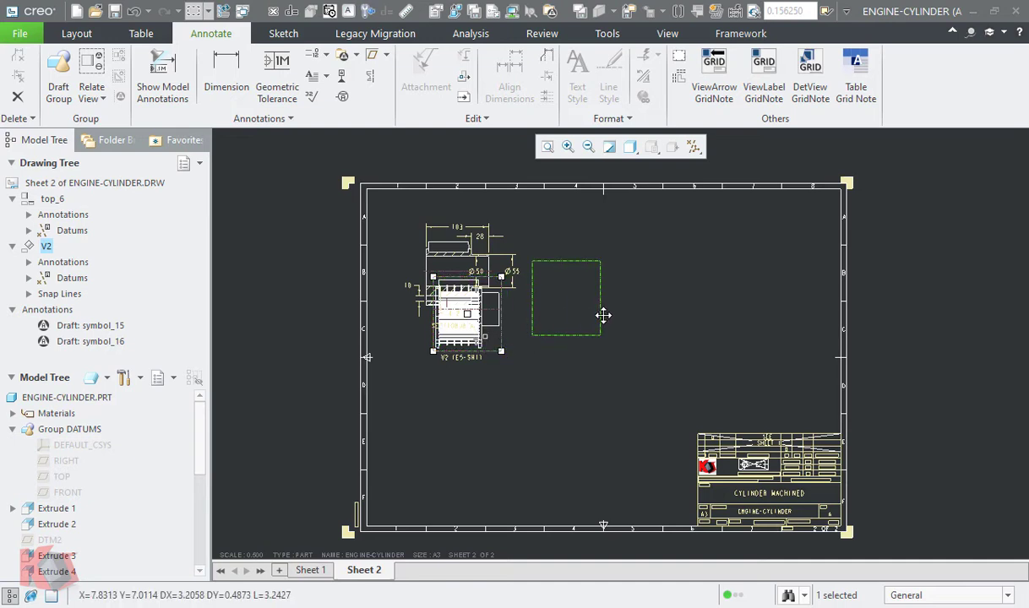
click(613, 293)
click(707, 310)
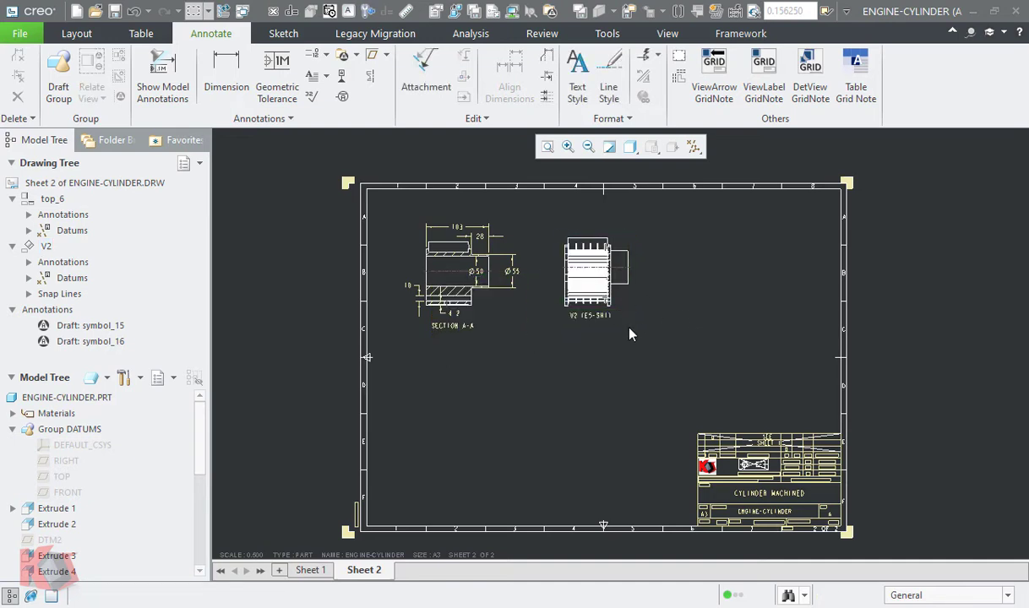
- Return to Sheet 1 and regenerate the model to update the V2 arrow's grid note
click(312, 572)
scroll(657, 483, up, 2)
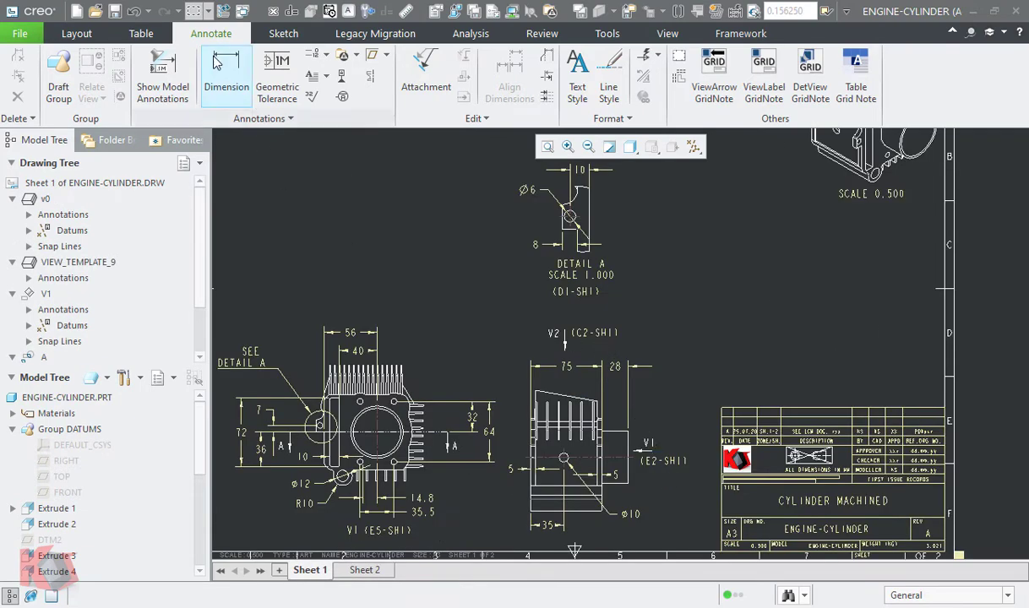
click(223, 11)
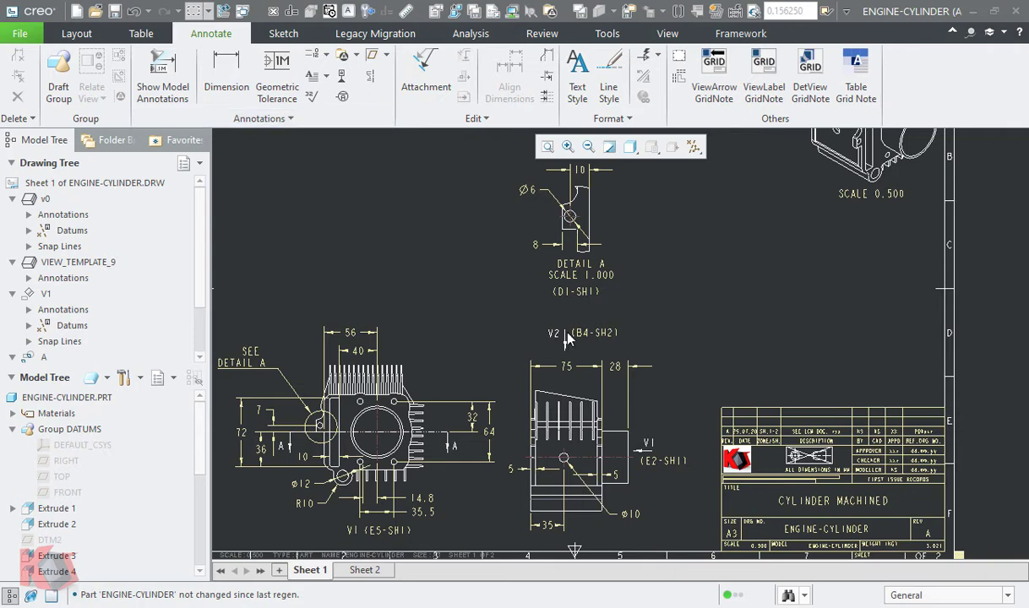
- Go to Sheet 2 and open the name of the SECTION A-A view for editing
click(366, 570)
middle_drag(495, 288, 621, 454)
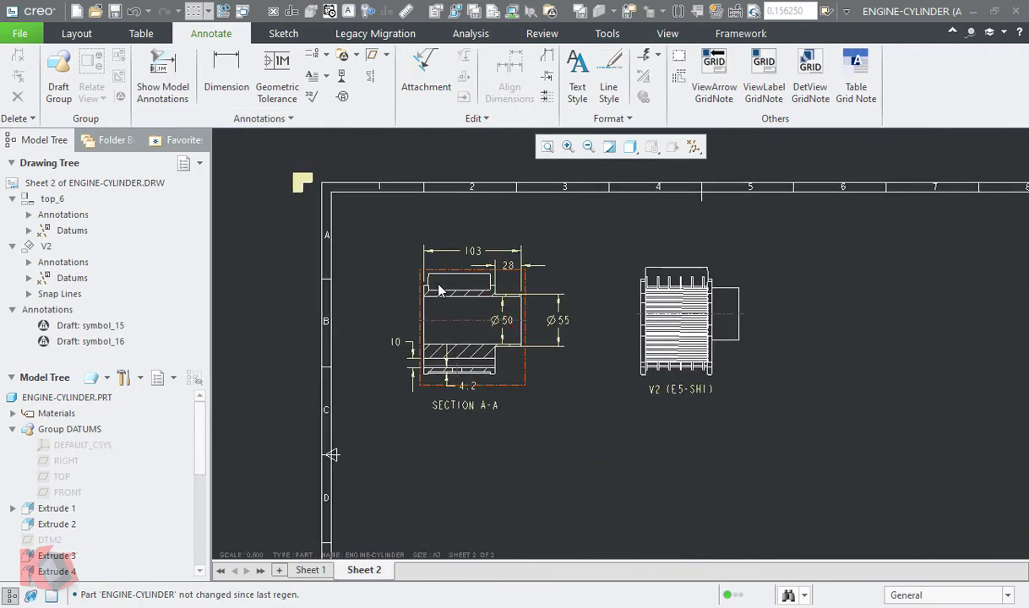
scroll(438, 291, up, 2)
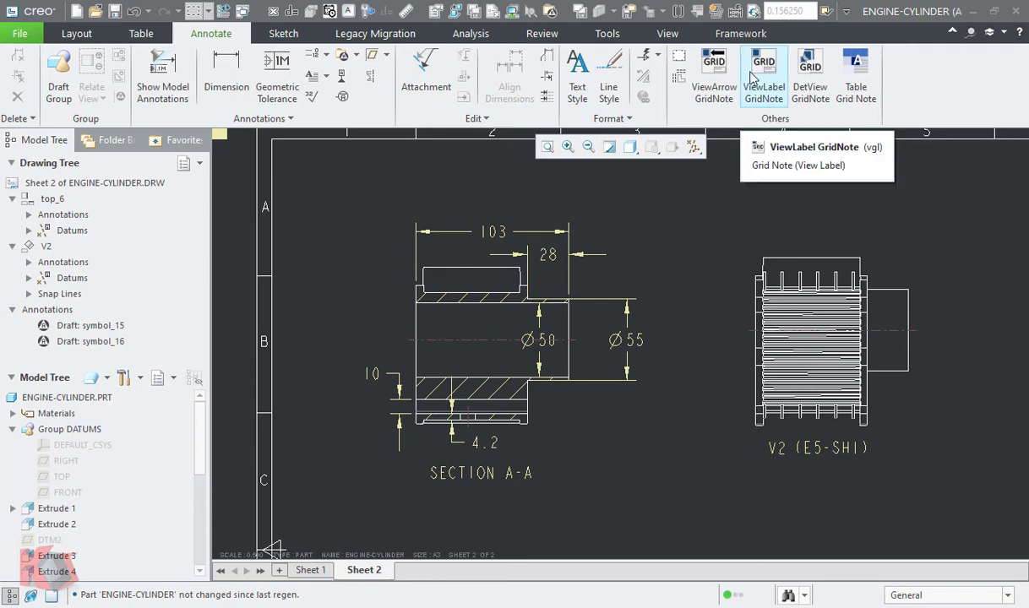
click(461, 323)
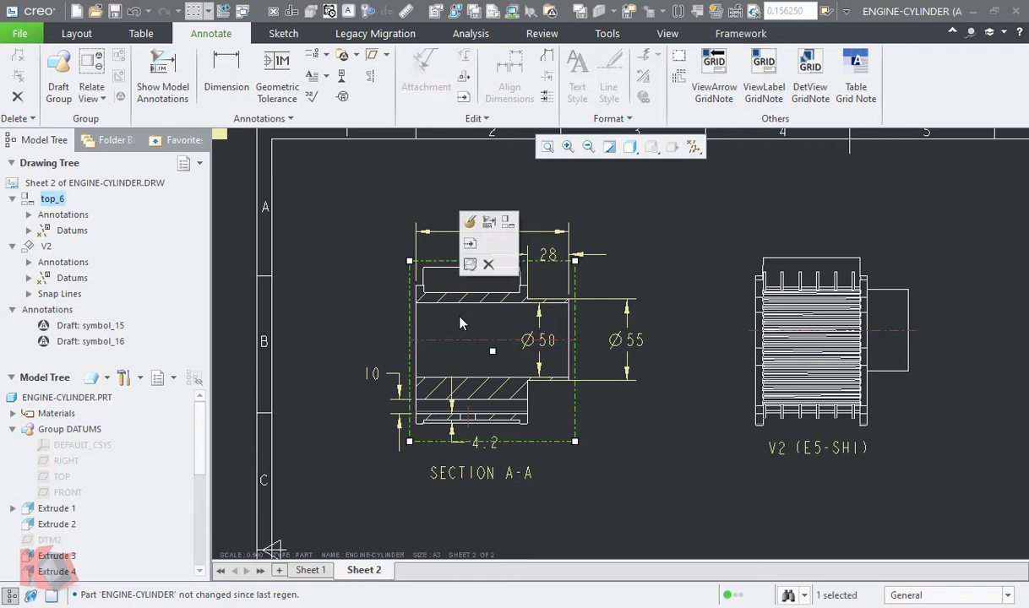
double_click(54, 201)
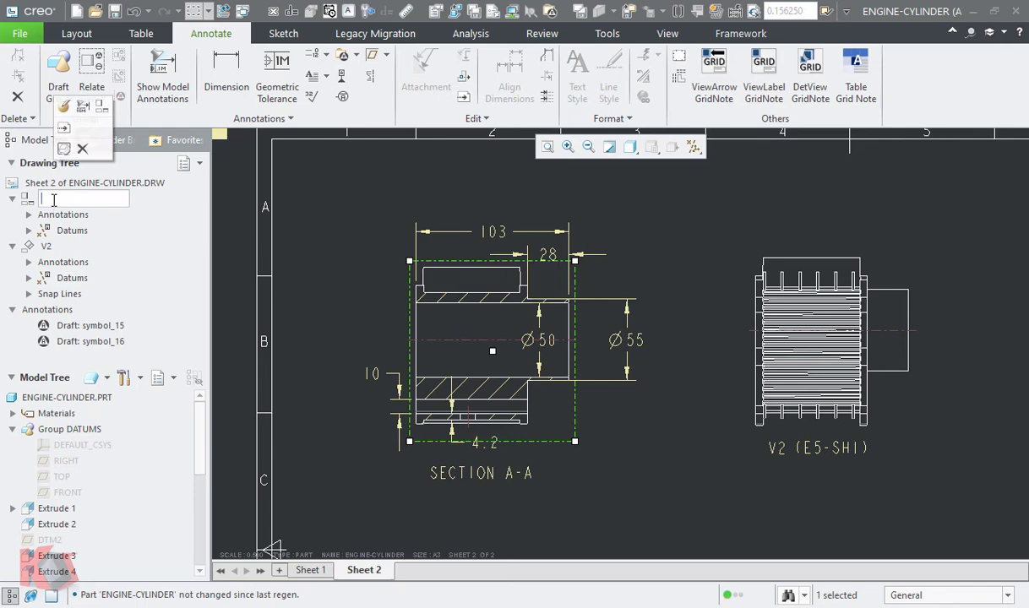
click(356, 514)
- Name the SECTION A-A view AA, and go to Sheet 1 to check its section arrows on view V1
click(309, 570)
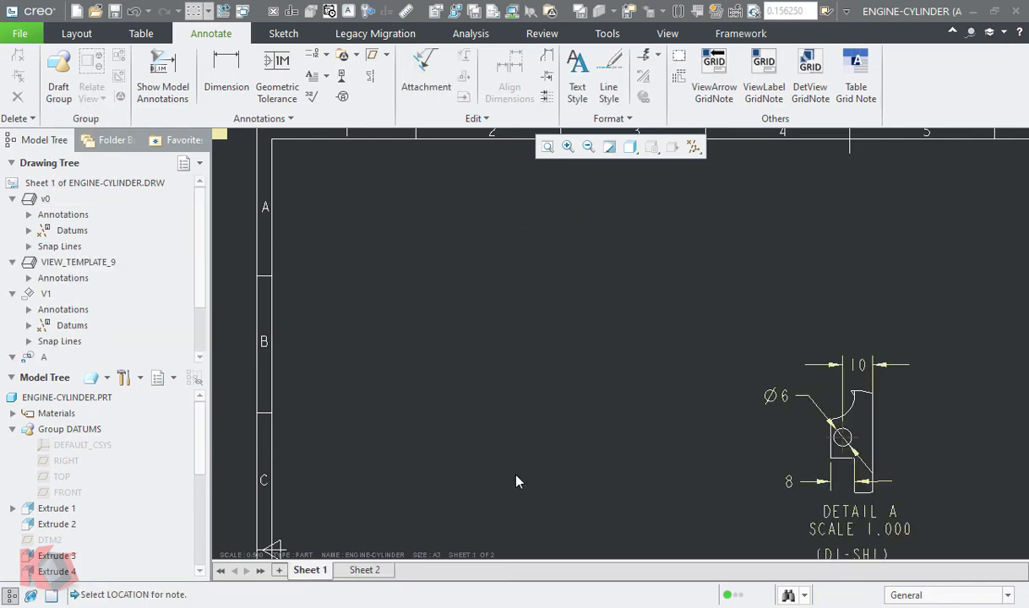
scroll(490, 390, up, 3)
middle_drag(552, 403, 538, 222)
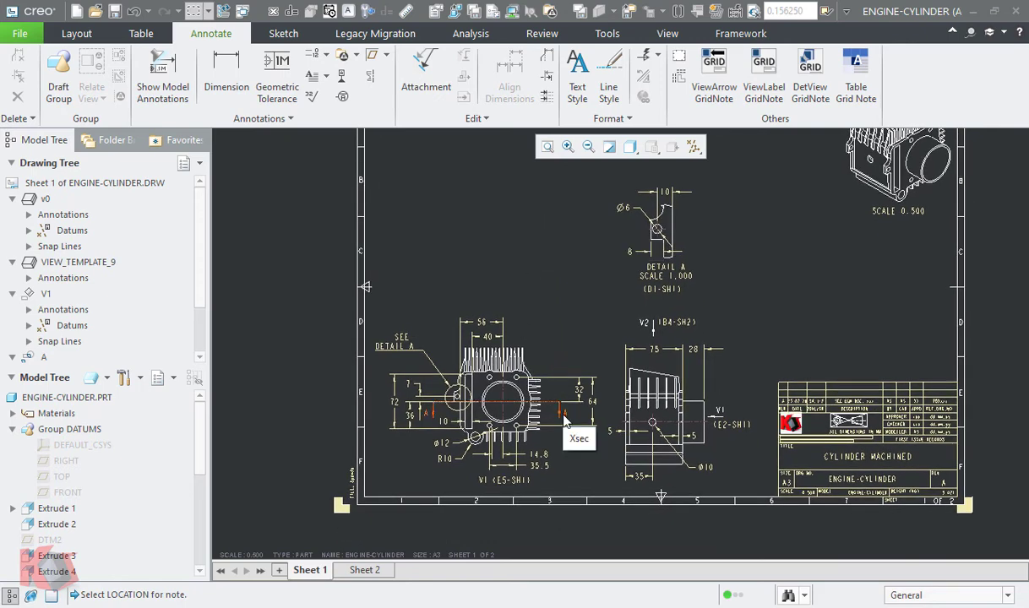
click(535, 358)
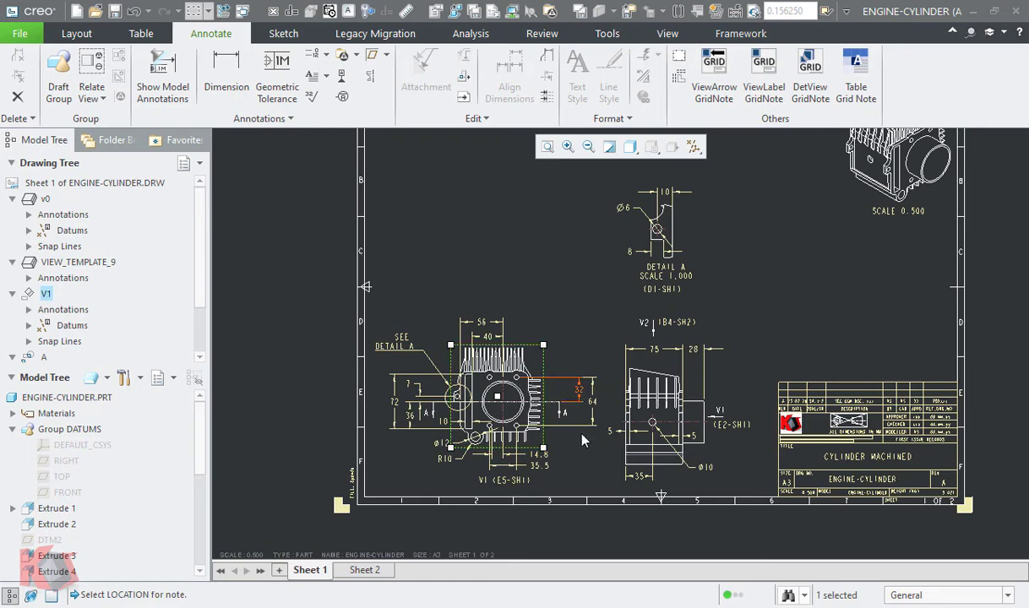
- Go back to Sheet 2 and examine the view information of SECTION A-A for its parent view
click(364, 570)
click(505, 325)
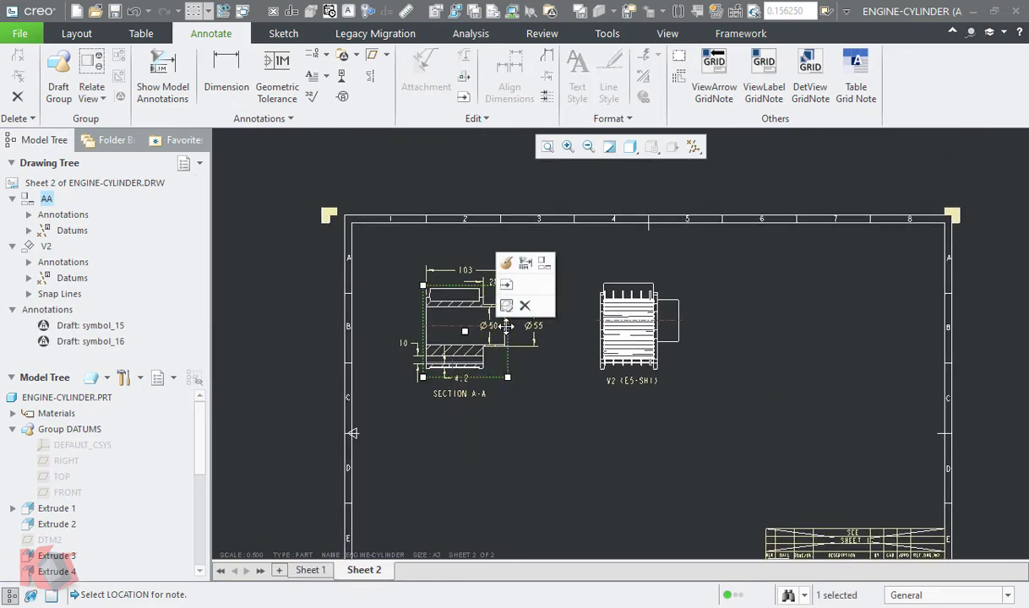
right_click(505, 325)
click(545, 558)
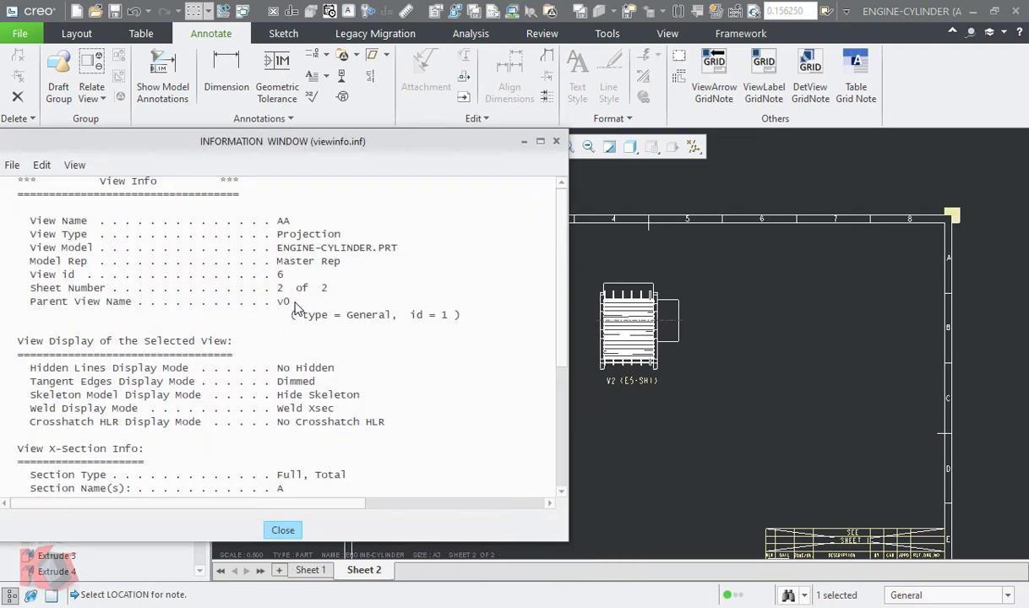
click(282, 531)
- Place a view-label grid note referencing view V1 beneath the SECTION A-A label on Sheet 2
scroll(474, 321, up, 3)
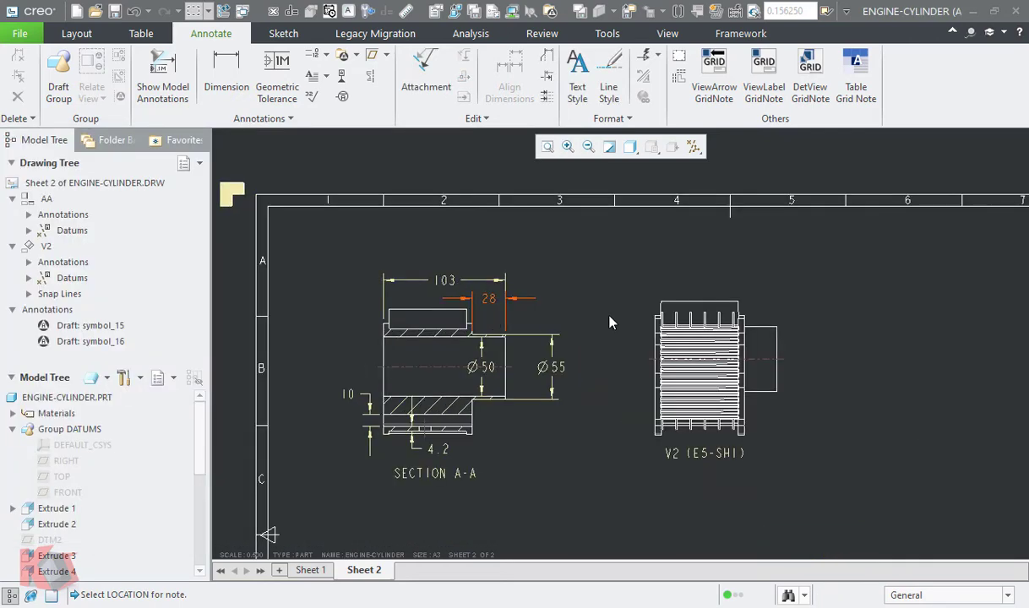
click(764, 86)
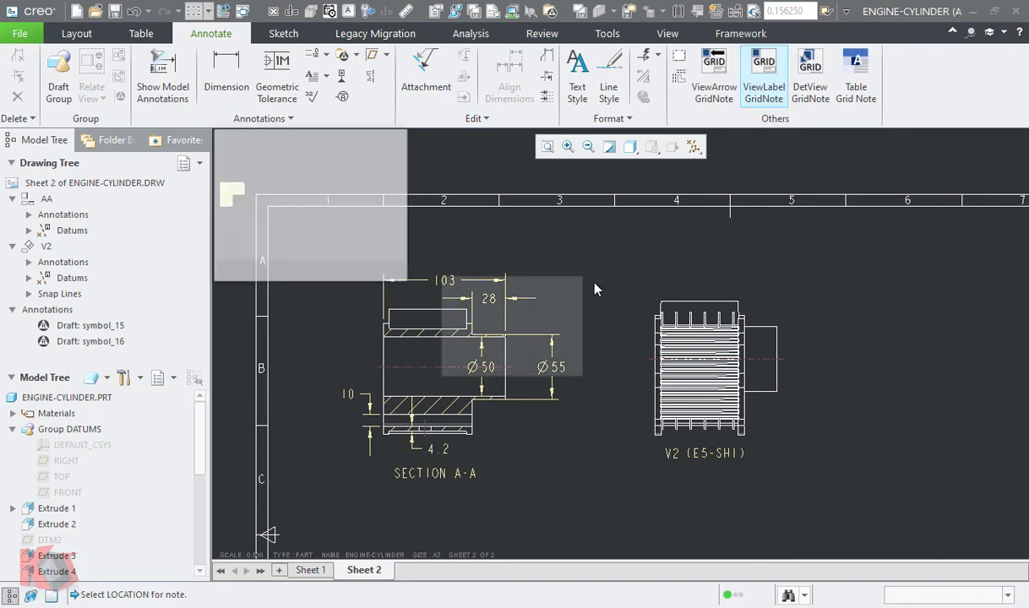
click(399, 494)
click(493, 360)
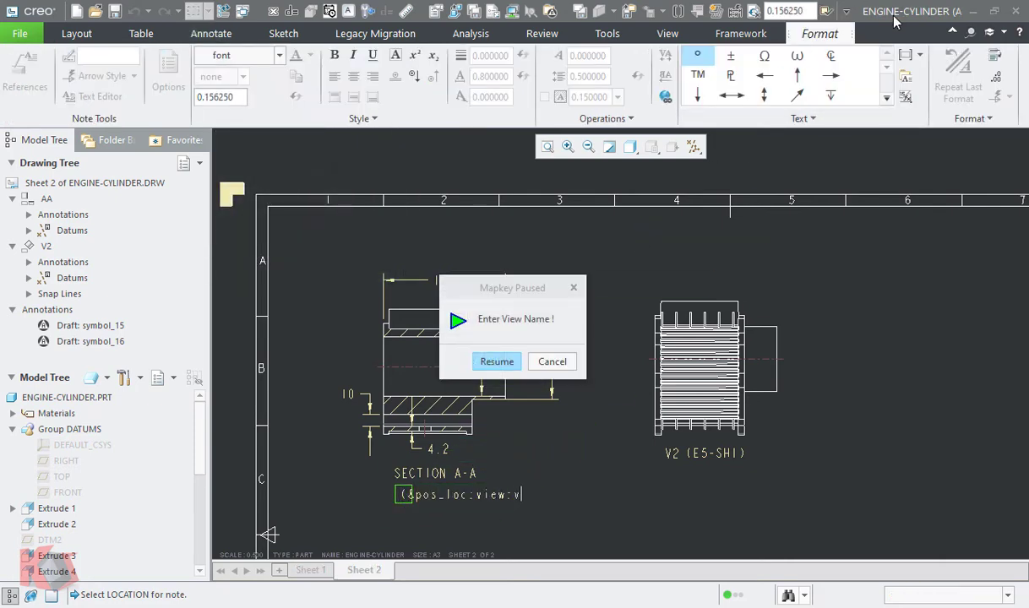
text(v1)
click(505, 362)
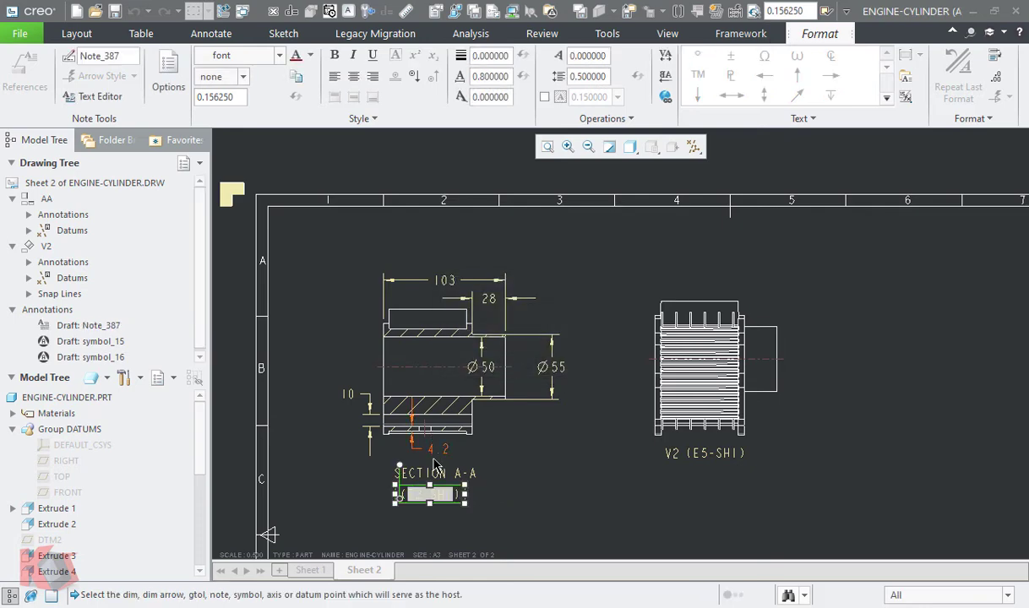
- On Sheet 1, adjust the start of the 32 dimension's lower witness line beside view V1's section A arrow
click(319, 573)
middle_drag(579, 478, 535, 203)
scroll(460, 291, down, 2)
click(588, 409)
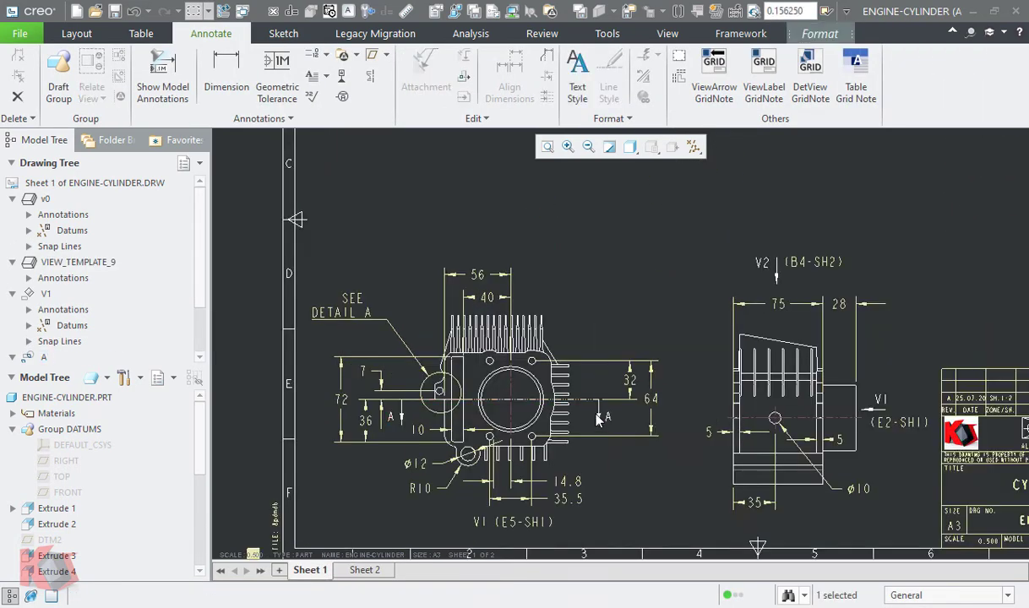
scroll(611, 438, down, 5)
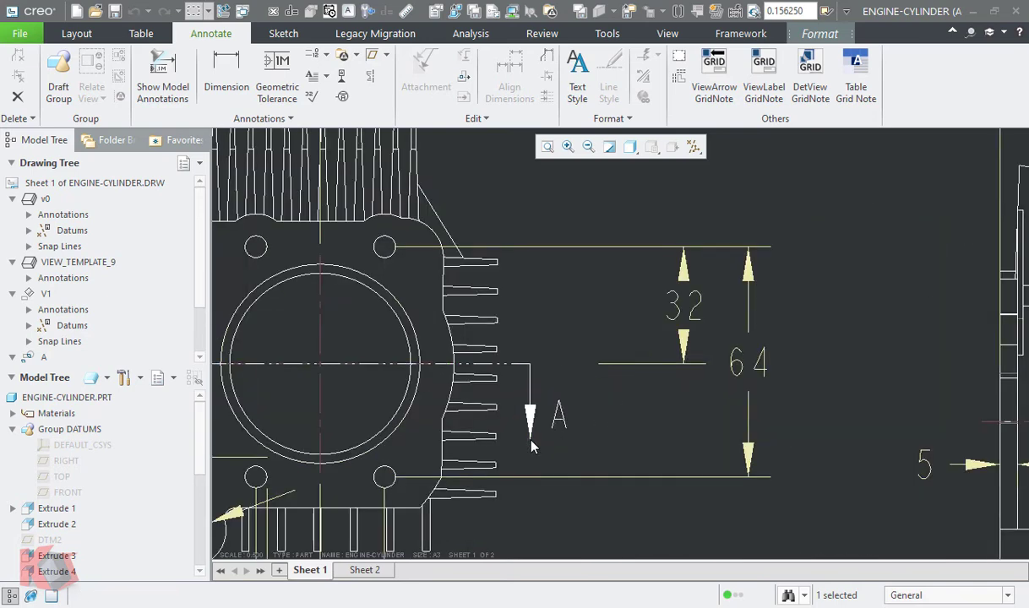
middle_drag(589, 470, 601, 430)
click(623, 324)
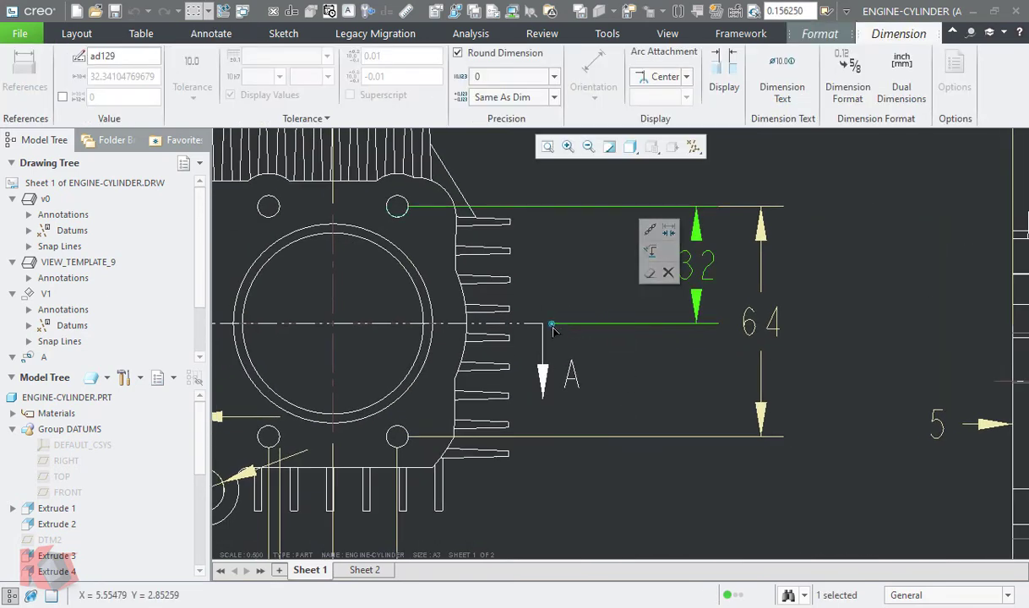
click(647, 501)
- Place a view-arrow grid note referencing view AA beside the section A arrow of view V1
scroll(632, 430, up, 2)
click(707, 89)
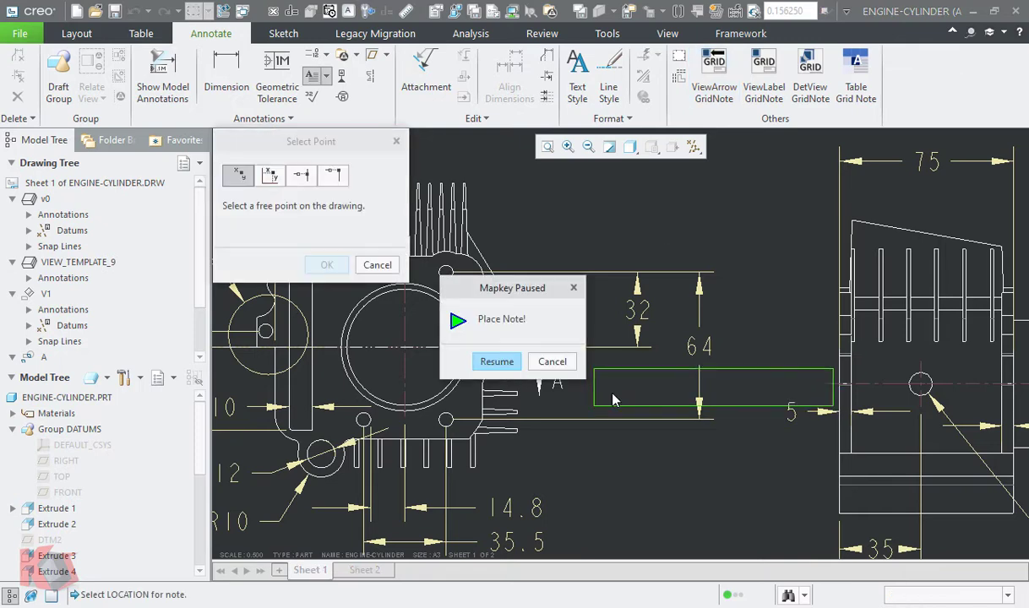
middle_drag(574, 382, 622, 423)
click(622, 428)
click(497, 361)
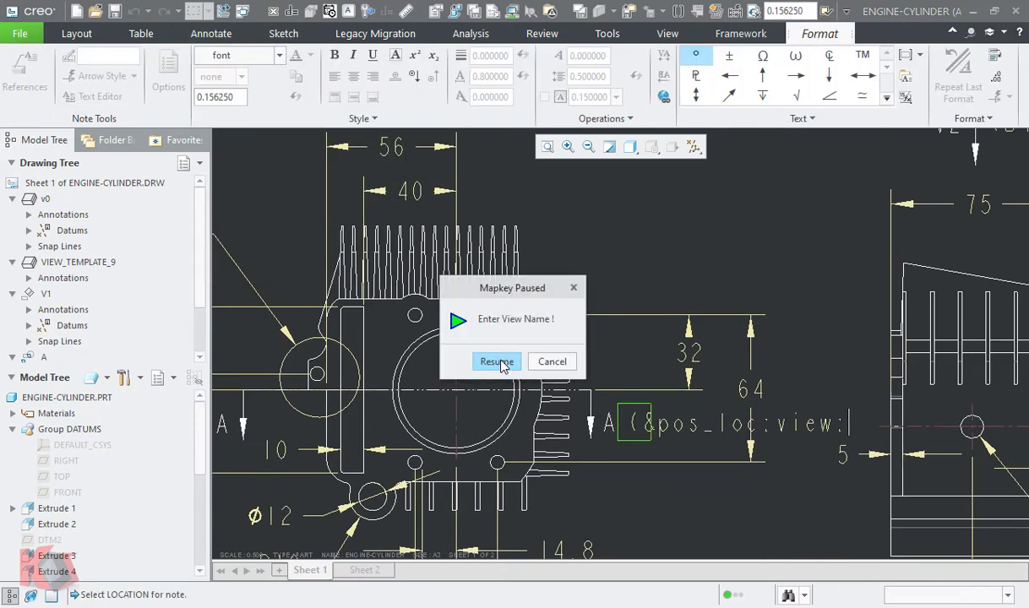
text(AA)
click(514, 362)
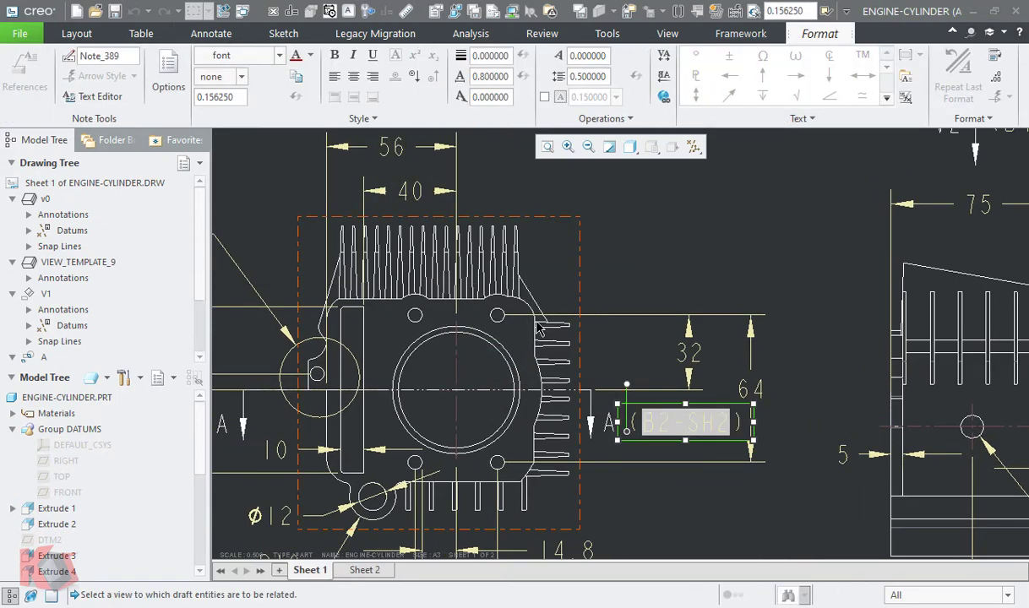
click(659, 234)
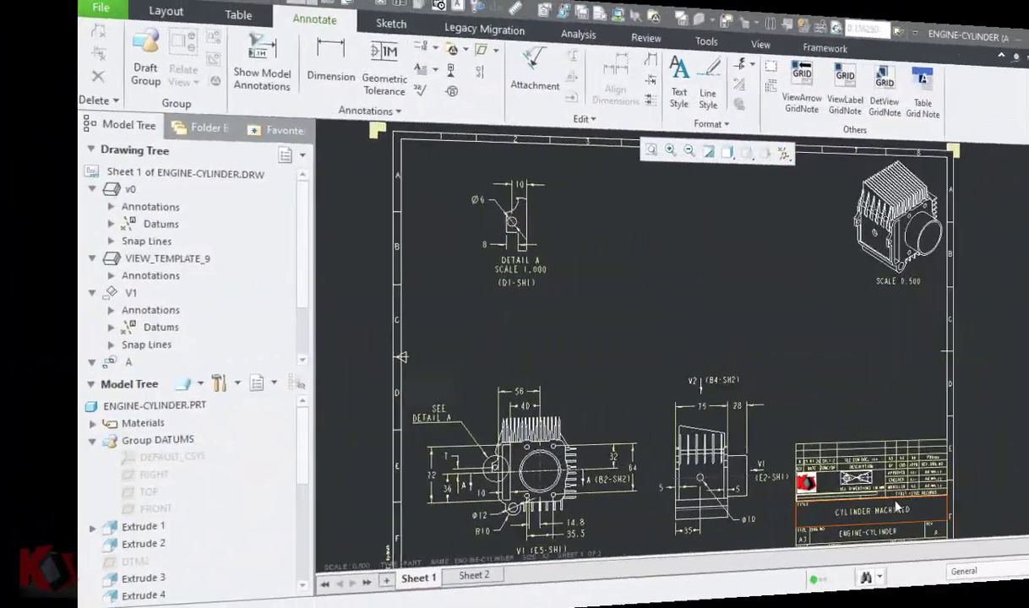
- Choose the default text style for new text in the drawing
scroll(840, 411, down, 3)
scroll(838, 411, down, 2)
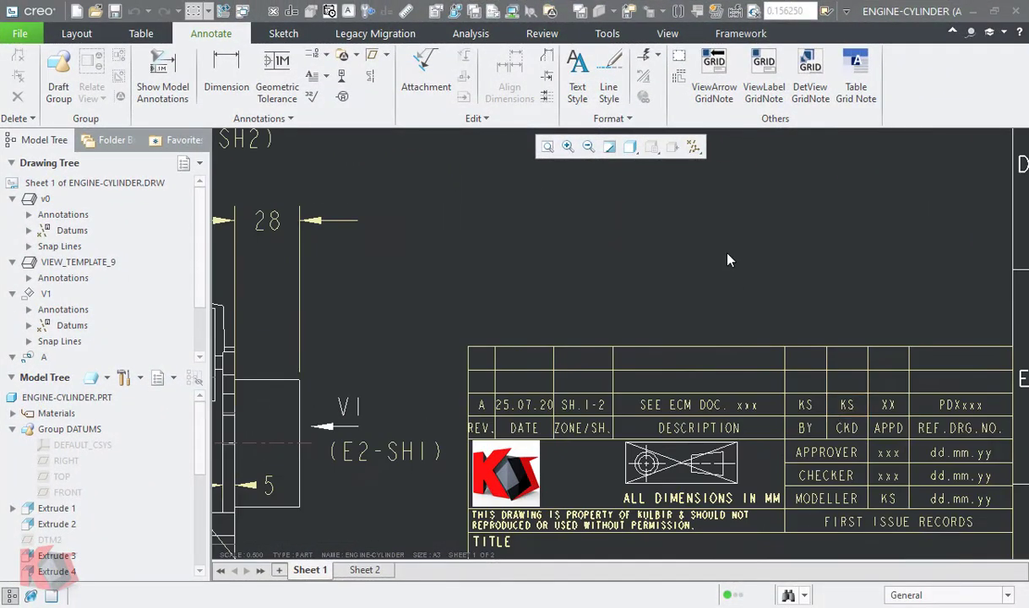
mouse_move(726, 250)
middle_down()
mouse_move(670, 282)
mouse_move(664, 303)
middle_up()
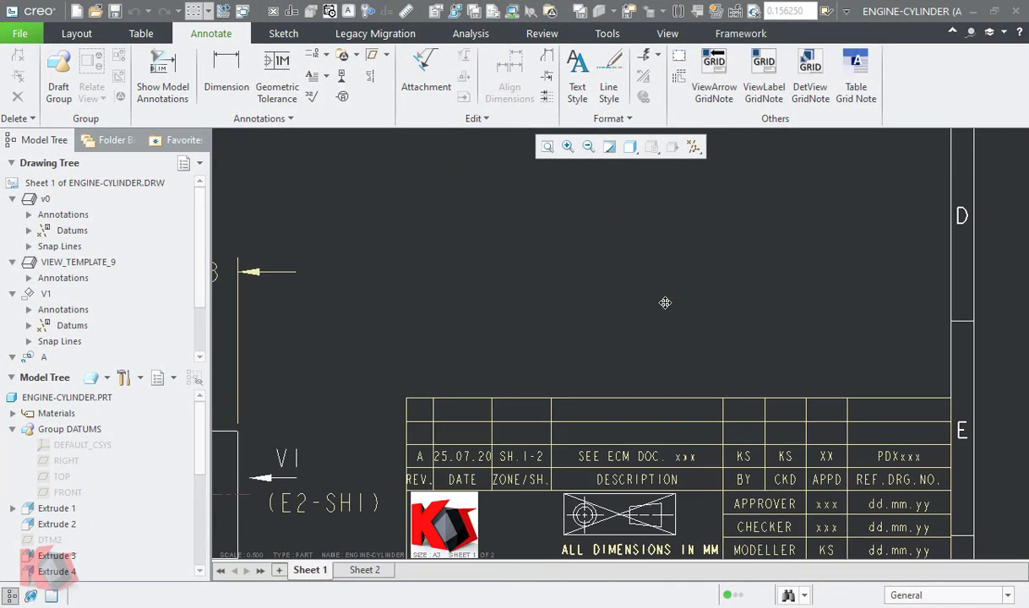
click(613, 118)
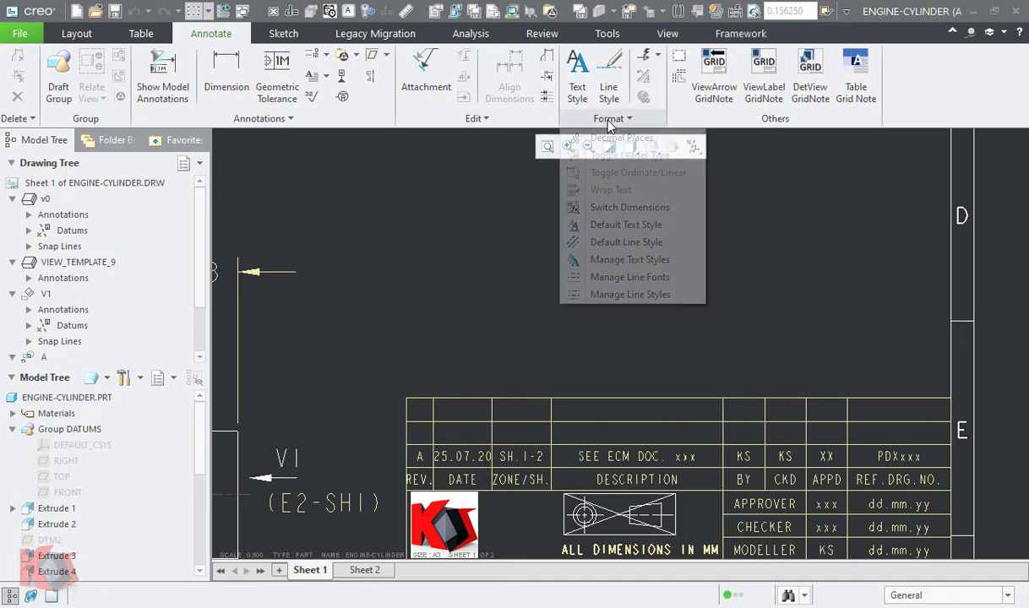
click(646, 229)
click(958, 97)
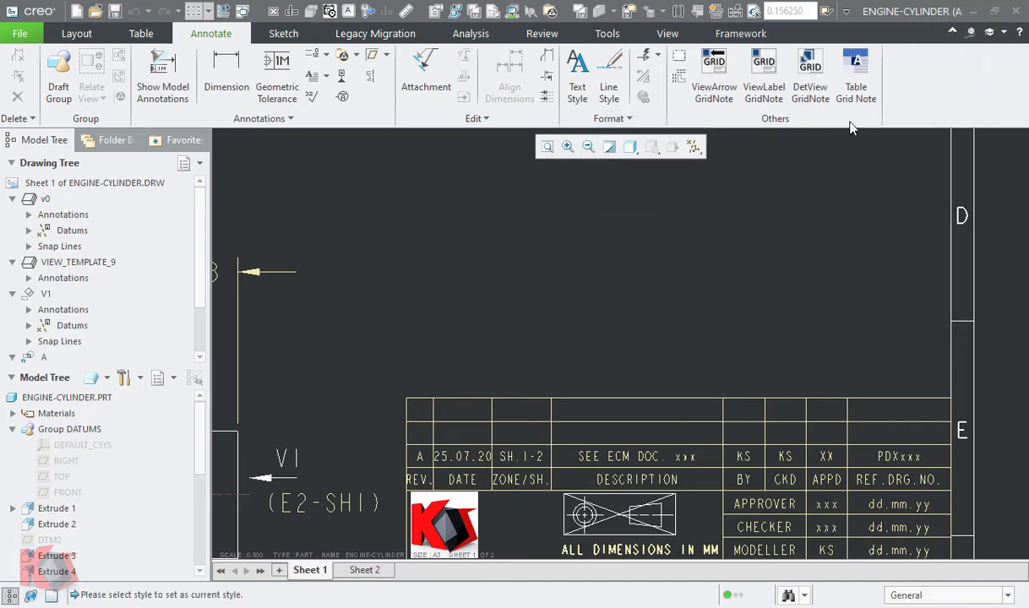
- Insert a table grid note in the ZONE/SH. cell of the empty row above revision A
click(854, 87)
scroll(522, 345, up, 2)
mouse_move(561, 182)
middle_down()
mouse_move(625, 216)
mouse_move(828, 384)
middle_up()
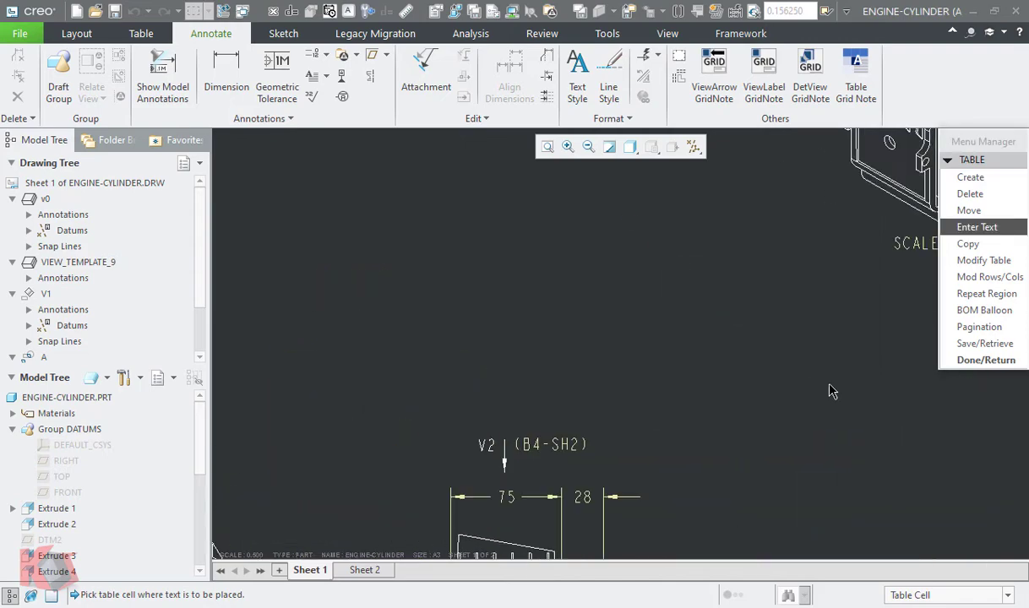
scroll(679, 343, up, 2)
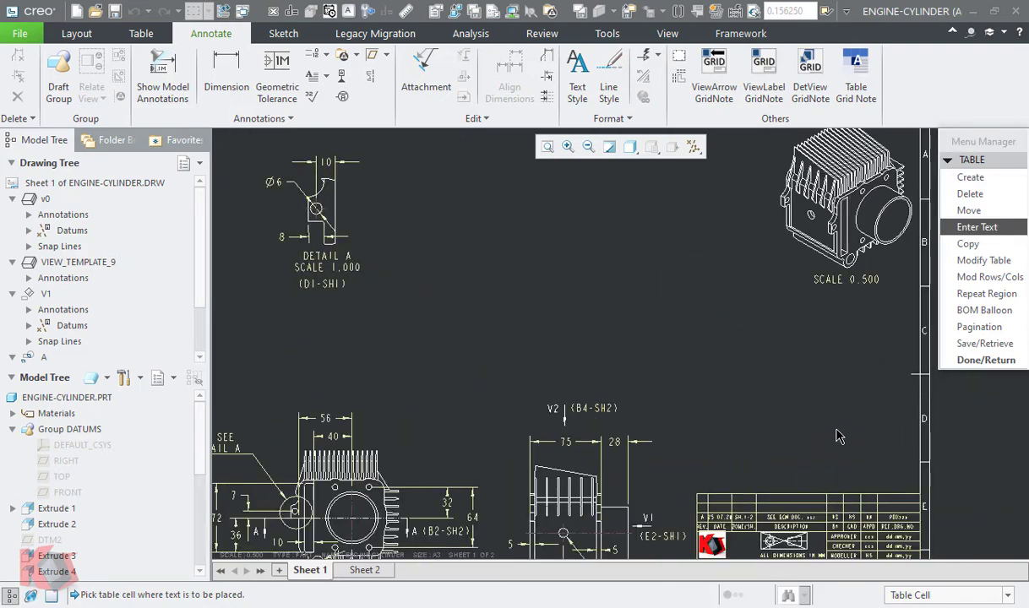
middle_drag(778, 516, 607, 474)
scroll(606, 475, down, 5)
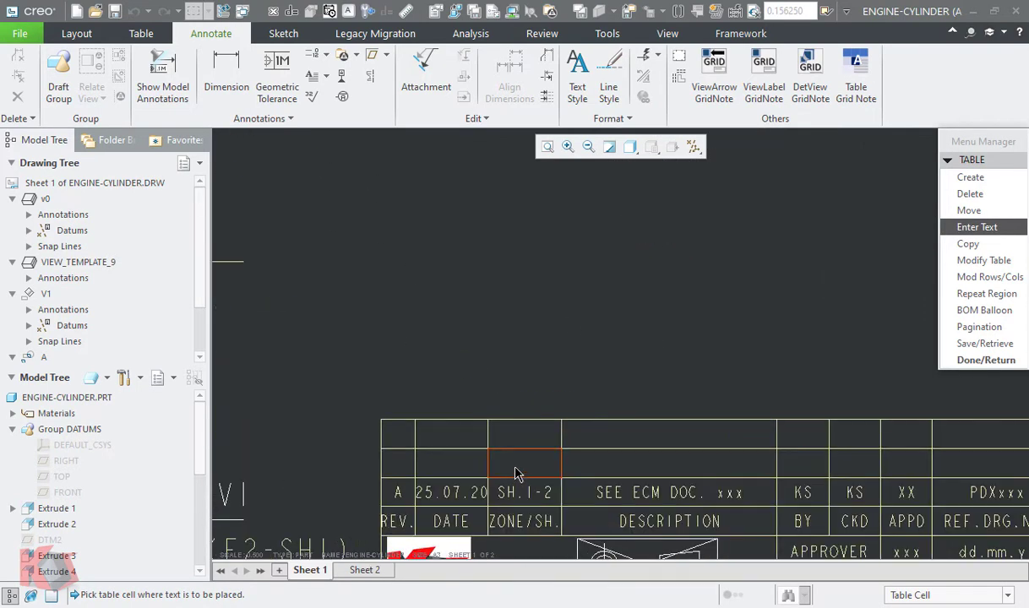
click(515, 467)
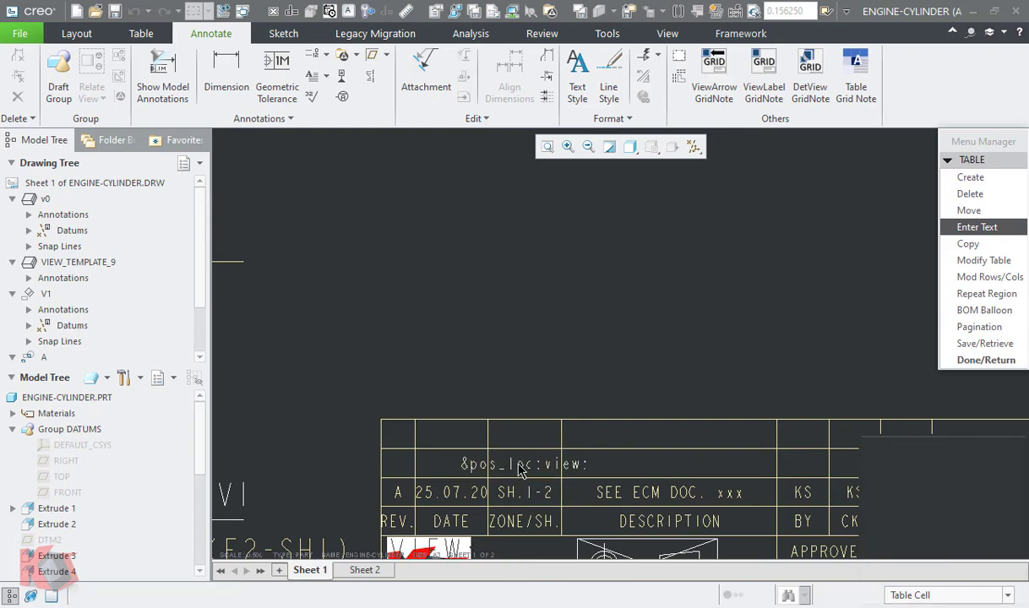
middle_click(663, 341)
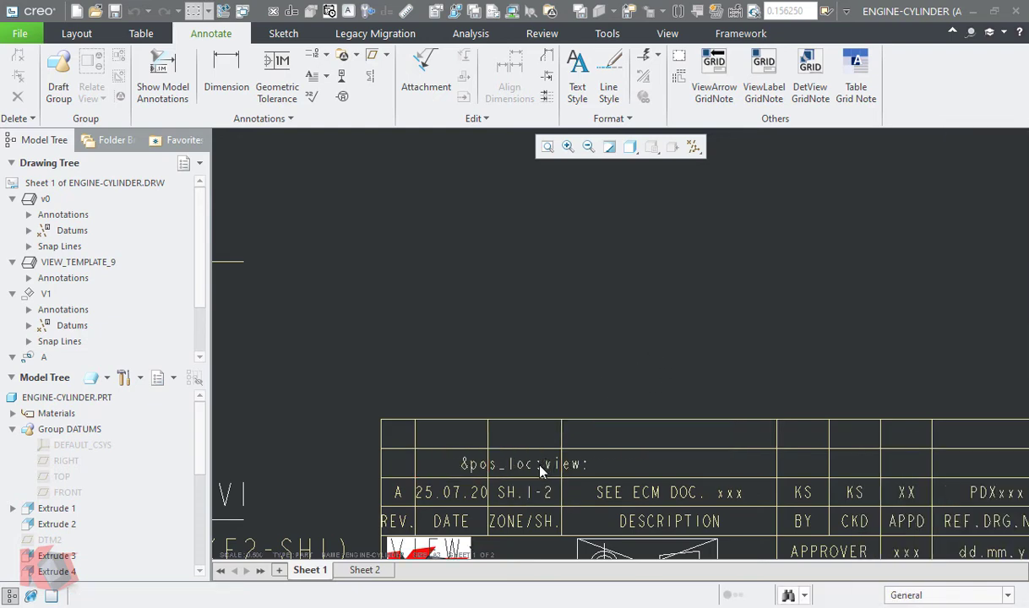
- Complete the grid note in the new row's ZONE/SH. cell with view name A
double_click(513, 465)
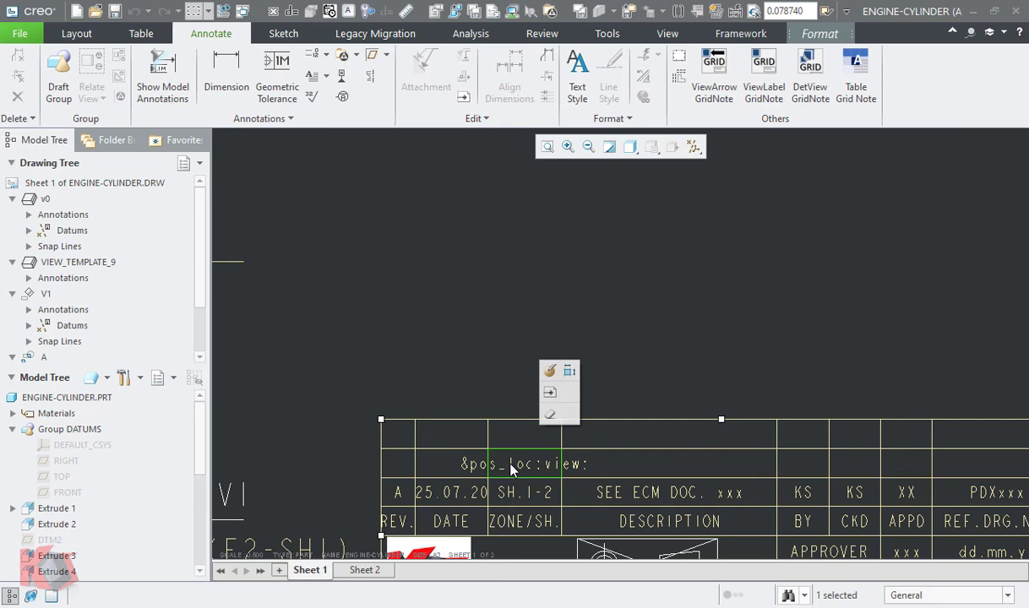
click(588, 470)
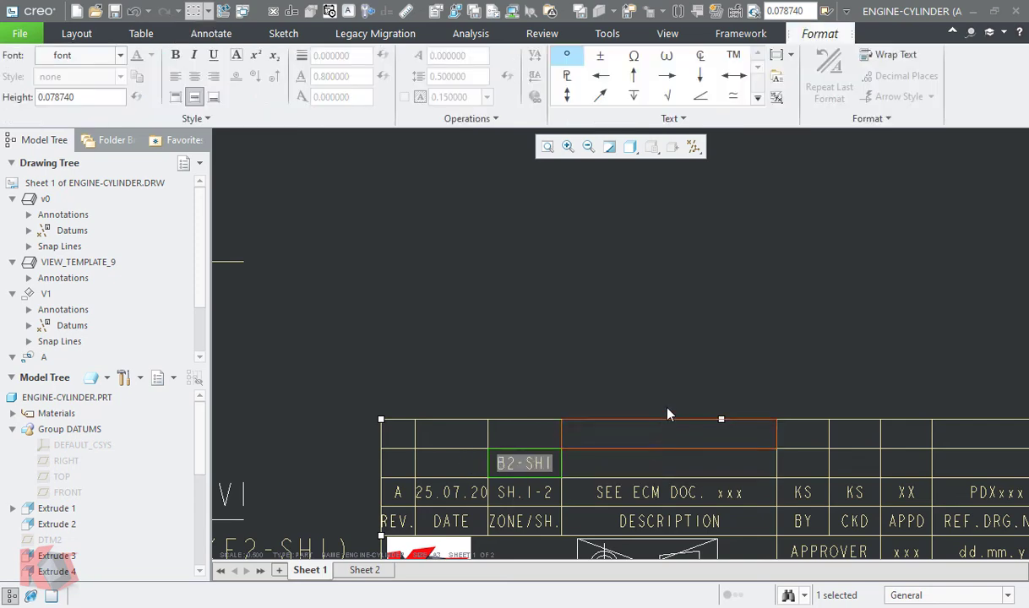
click(590, 315)
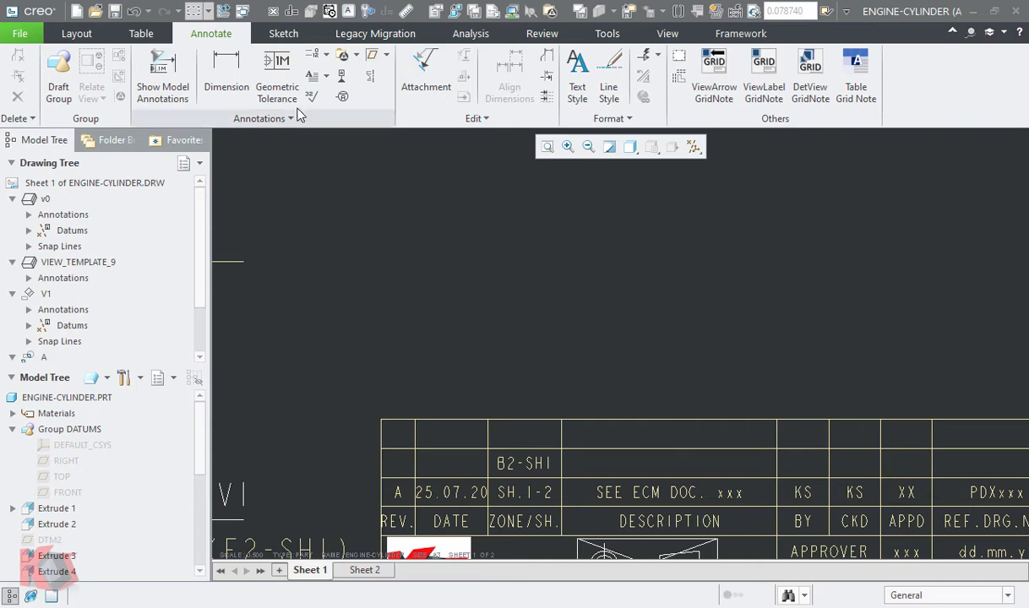
- Enter the date 27.07.20 and revision letter B in the new revision row
click(329, 12)
click(437, 470)
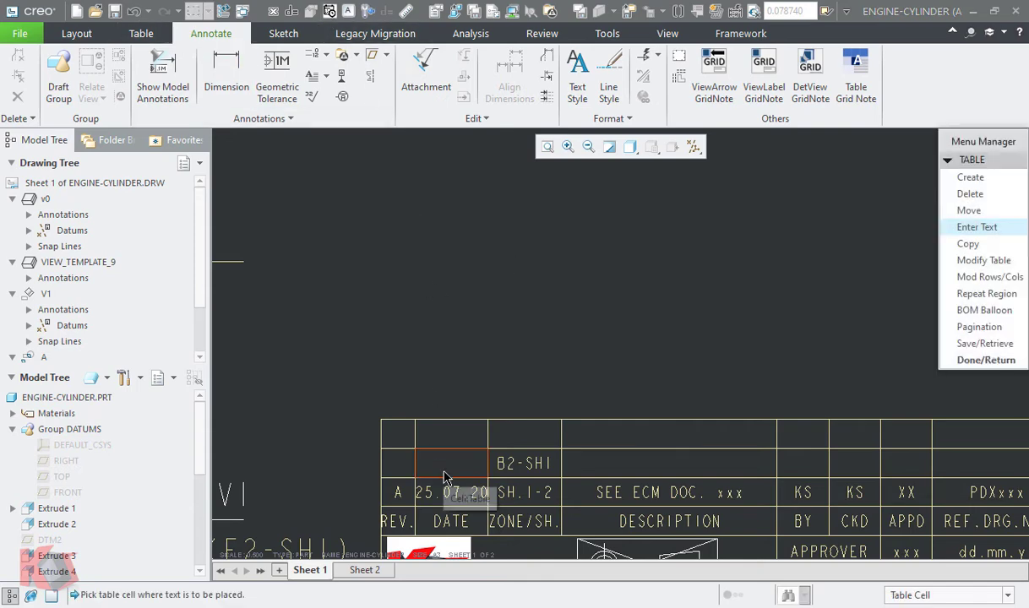
click(397, 474)
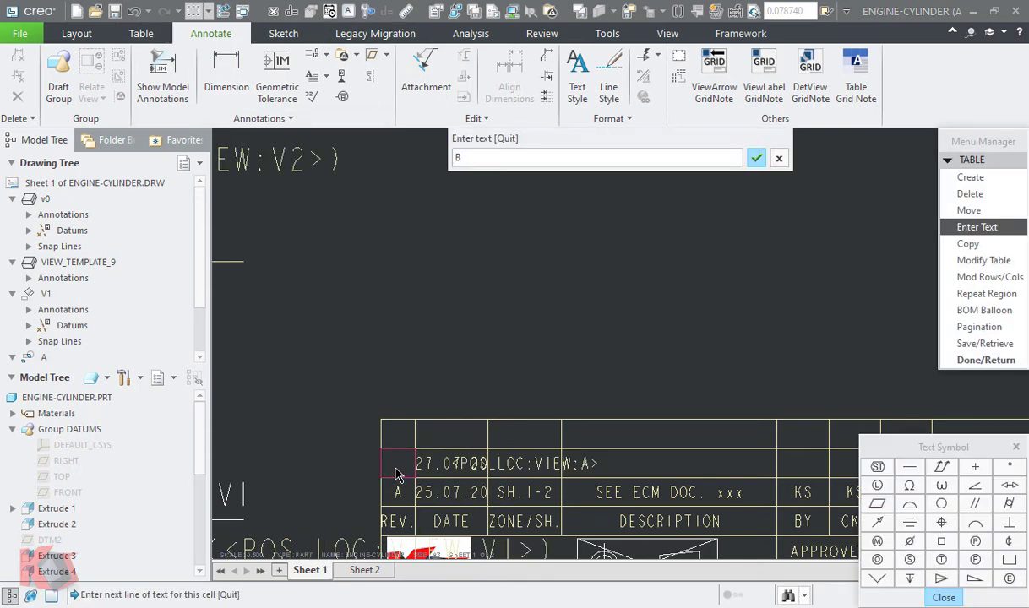
text(B)
key(Return)
- Enter DETAIL VIEW ADDED as revision B's description and fill in the author's initials under BY
click(626, 472)
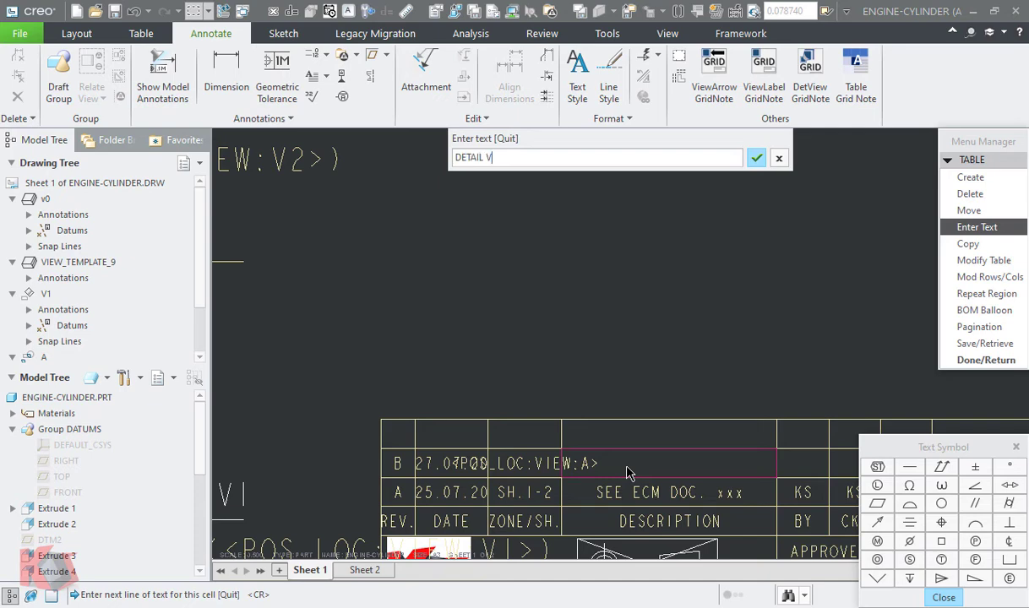
key(Return)
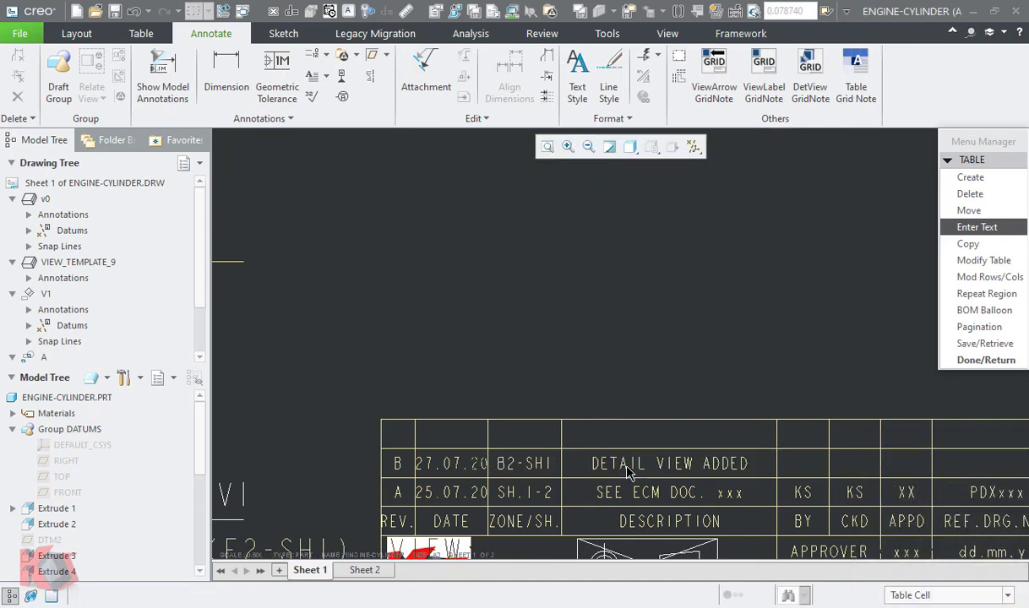
click(825, 469)
text(KS)
key(Return)
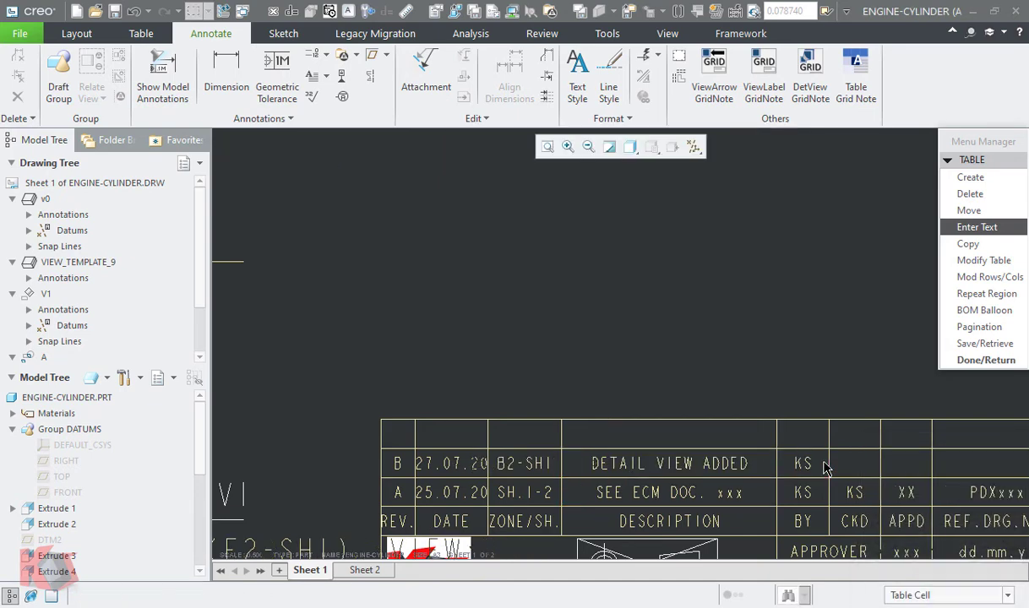
middle_click(868, 394)
middle_click(868, 394)
- Review the revision table on Sheet 1, and go to Sheet 2 to examine its title block
scroll(816, 344, up, 2)
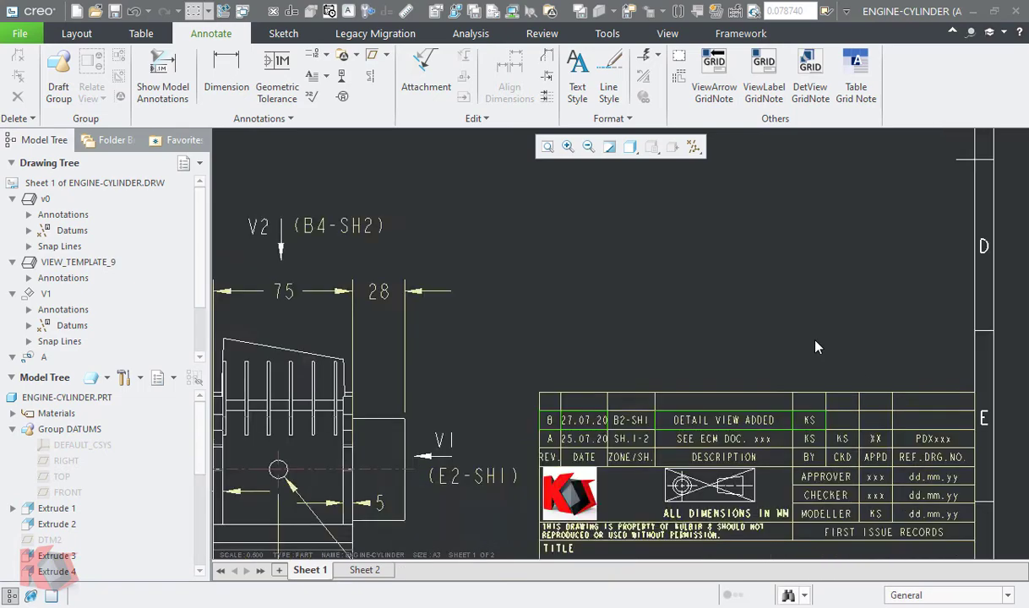
scroll(816, 345, up, 2)
click(748, 432)
click(382, 572)
middle_drag(416, 494, 505, 483)
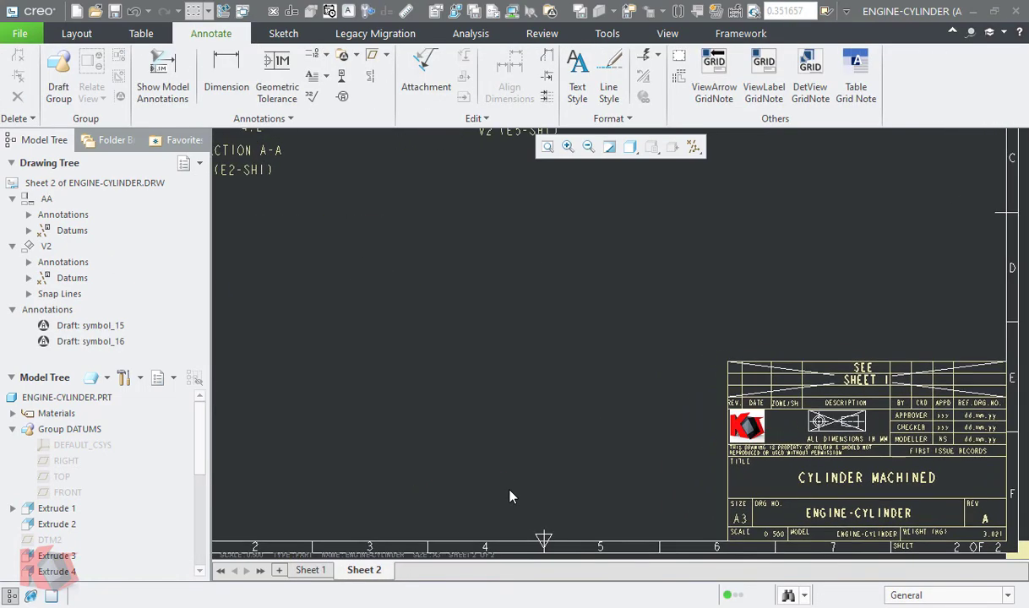
- View the whole of Sheet 2 and return to Sheet 1
scroll(547, 403, up, 2)
click(551, 148)
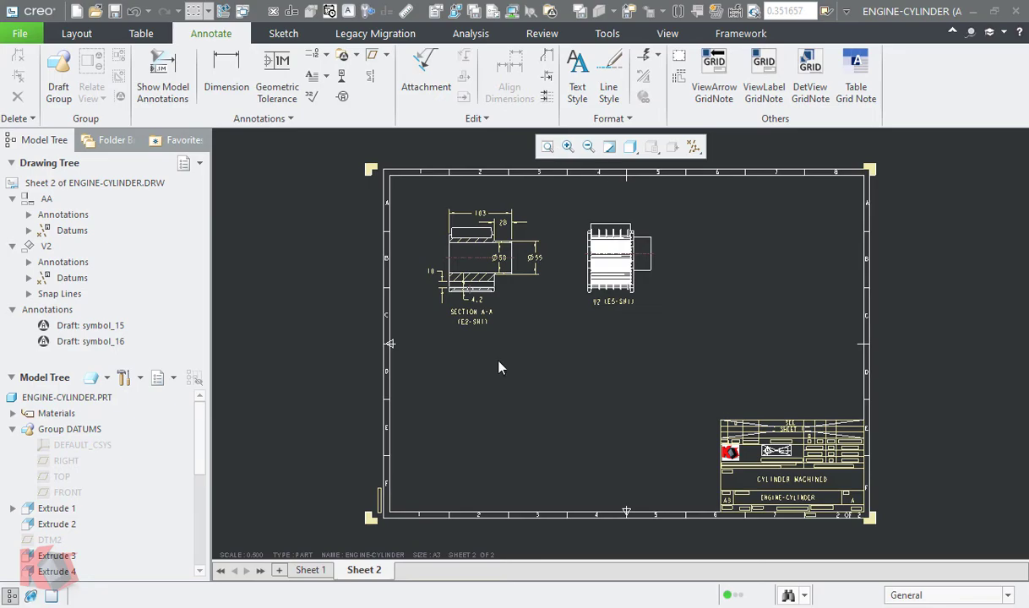
click(310, 570)
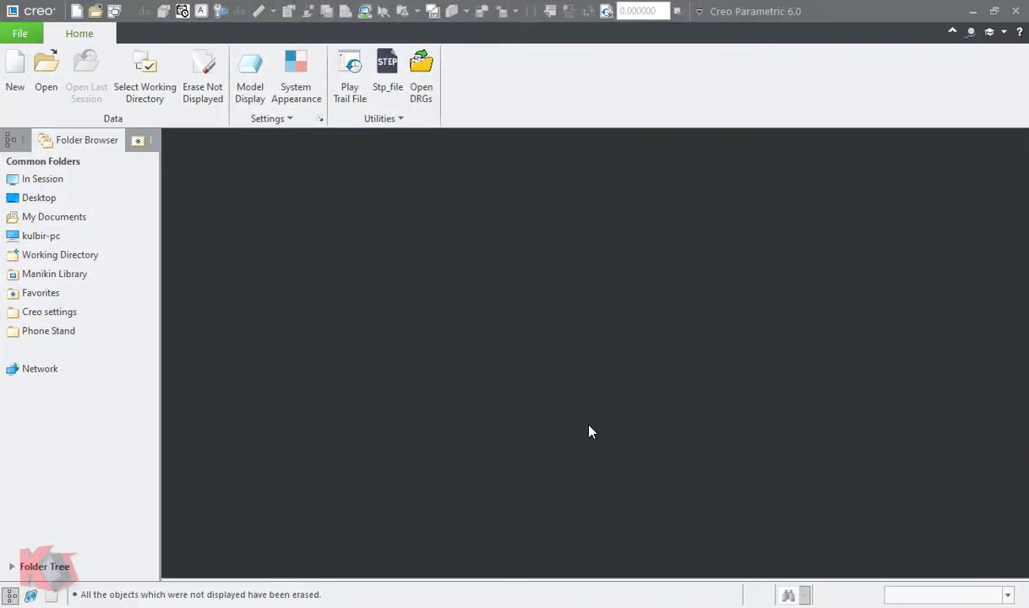
- Open the a3-size.frm format, and create a new empty A3 format in landscape orientation
click(46, 84)
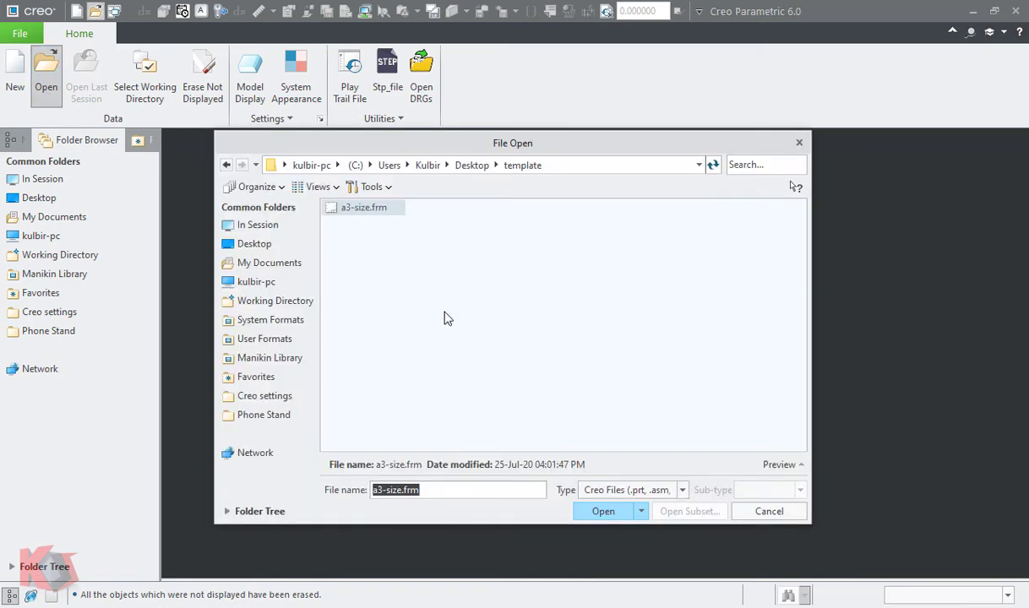
click(601, 512)
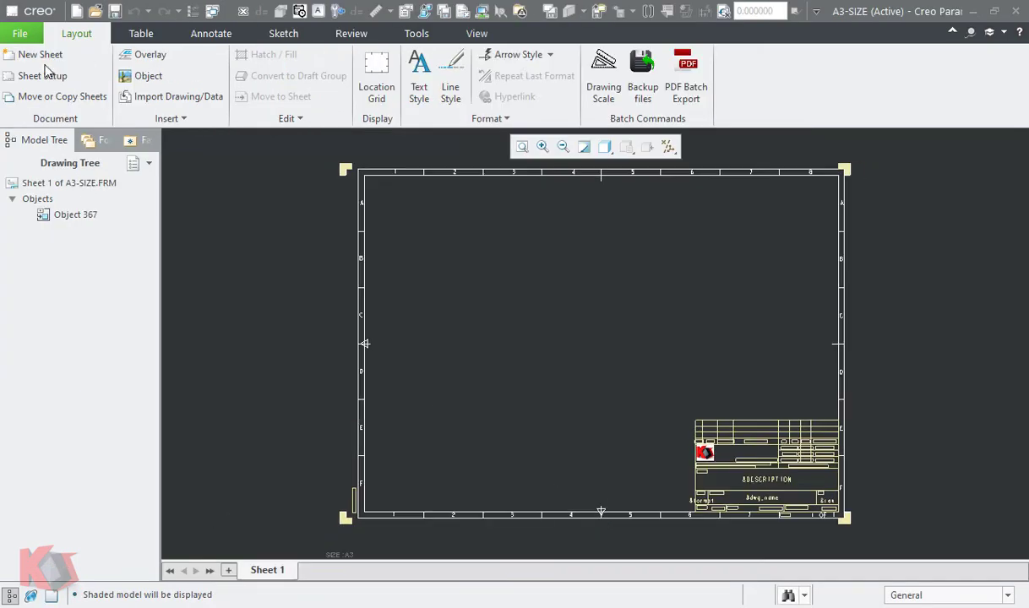
click(76, 11)
click(418, 313)
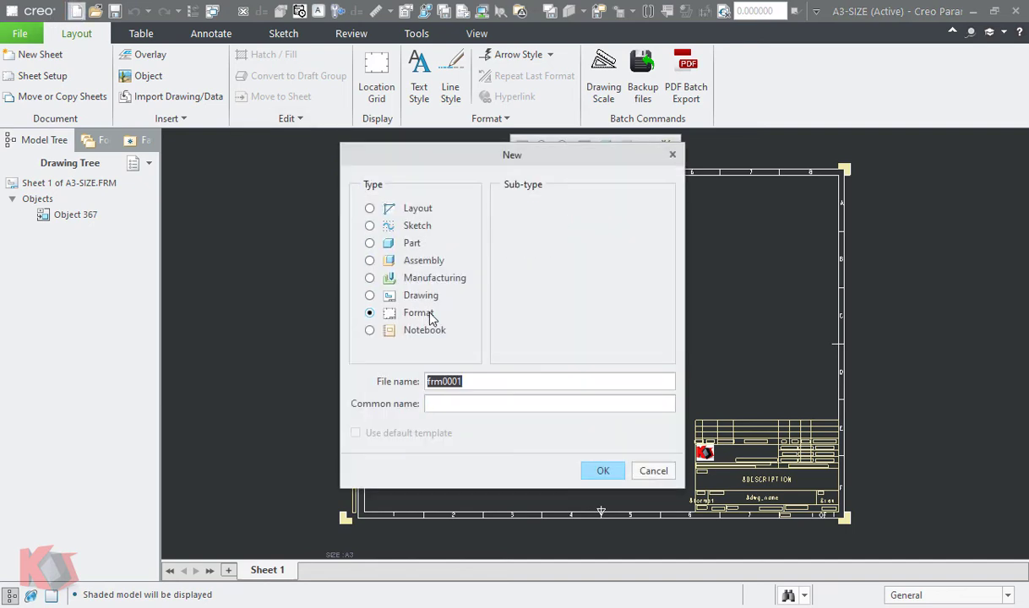
click(603, 470)
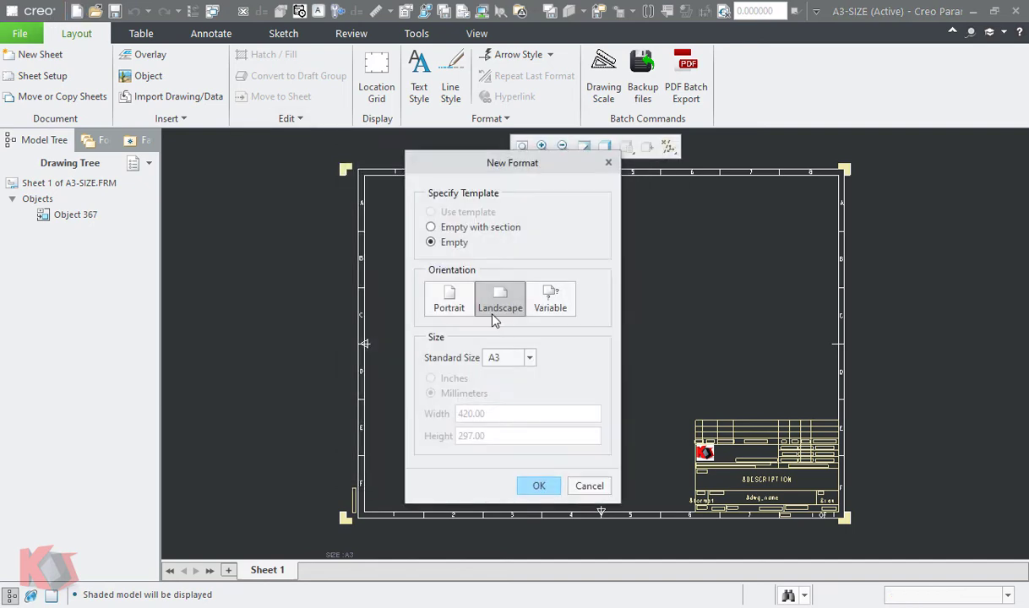
click(537, 486)
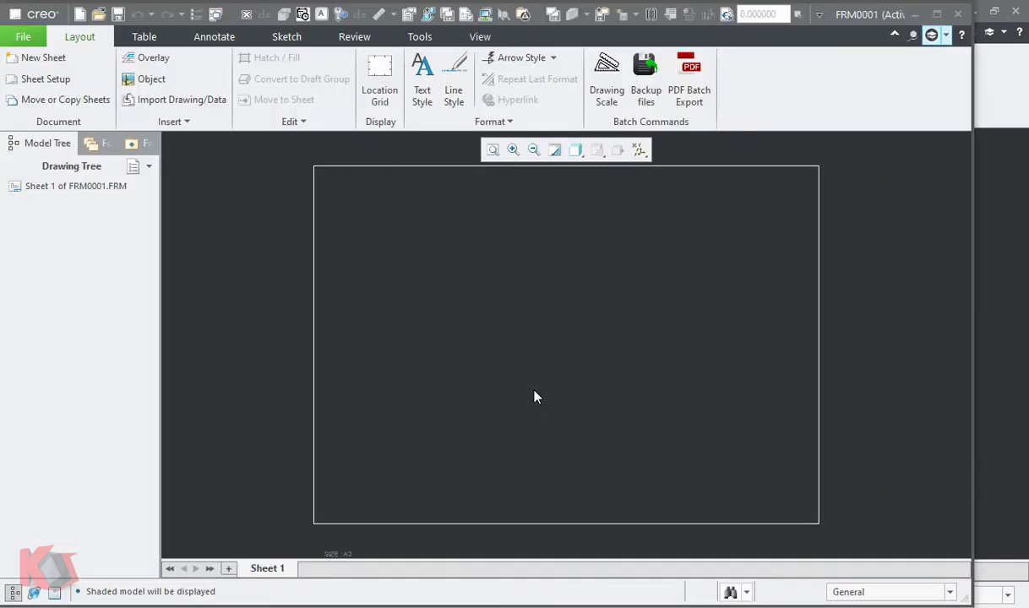
- Import the model space of a3-size.dxf into the new format, keeping dimensions as dimensions and creating multi-line text
click(183, 100)
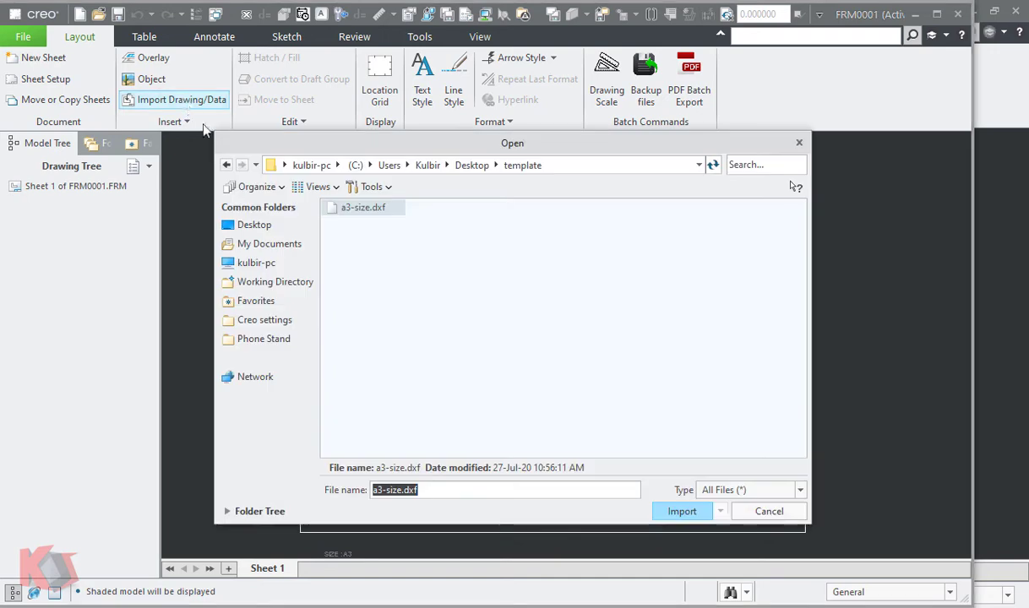
double_click(360, 209)
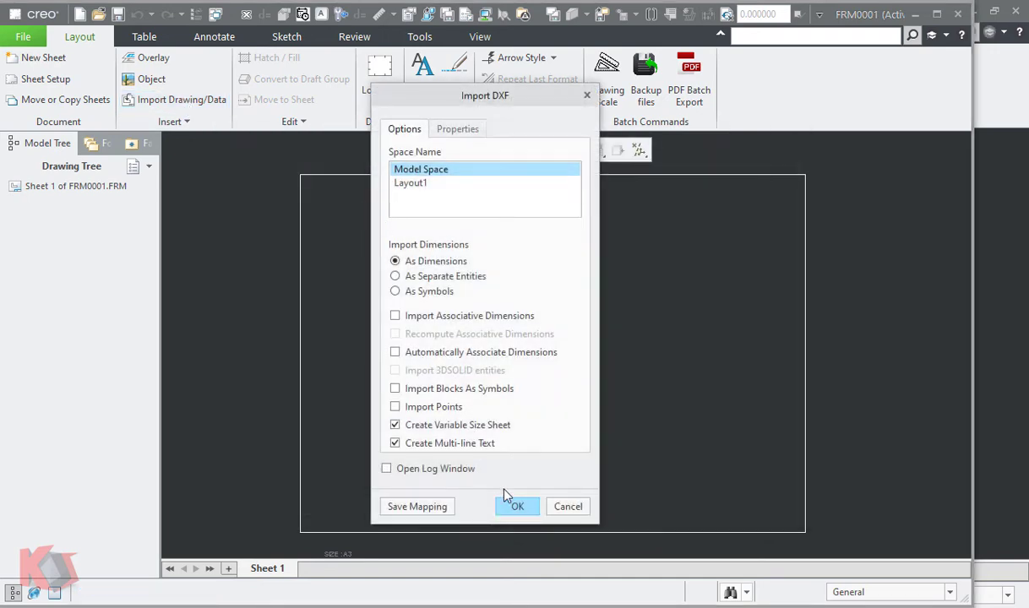
click(517, 507)
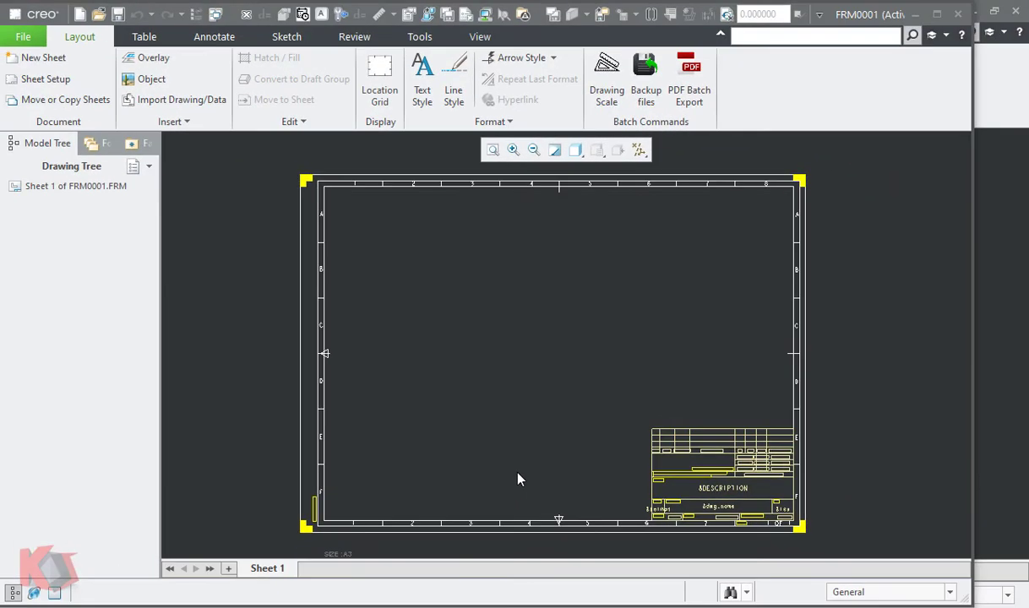
- Start defining the location grid's outline as a picked box, with its first corner on the upper-left vertex of the inner border
click(376, 85)
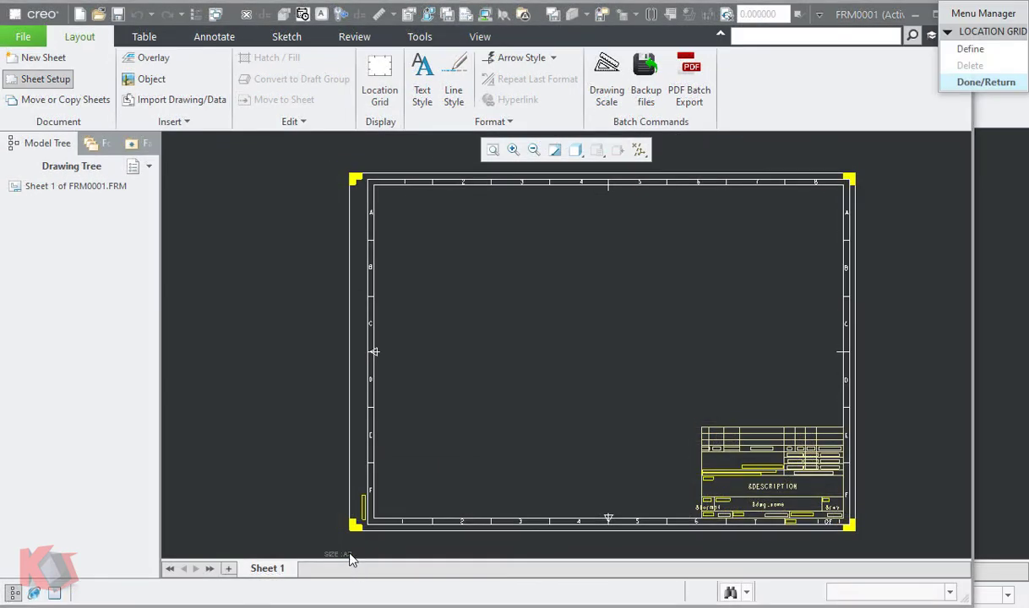
click(963, 82)
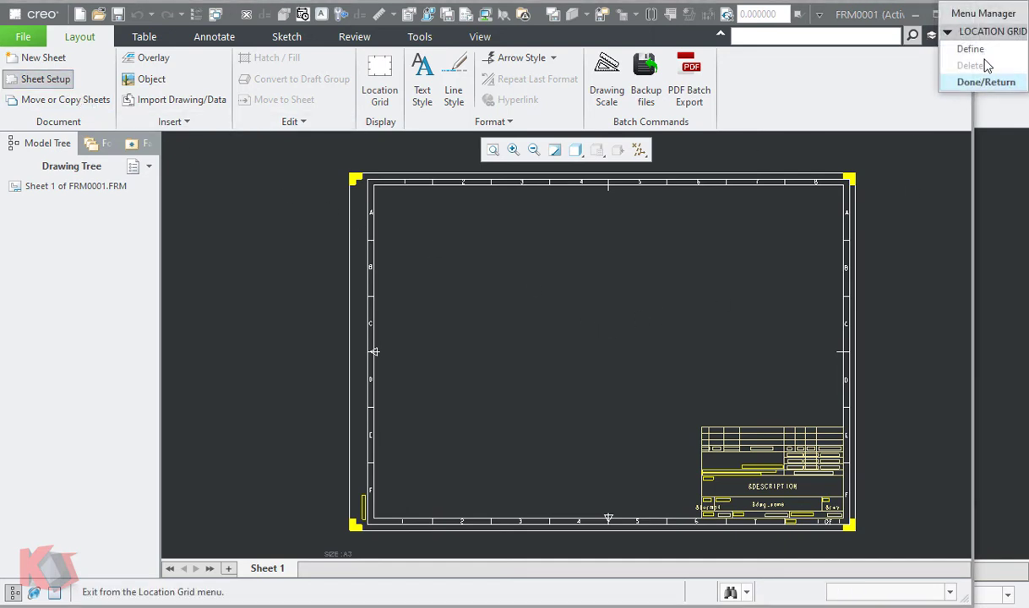
click(972, 49)
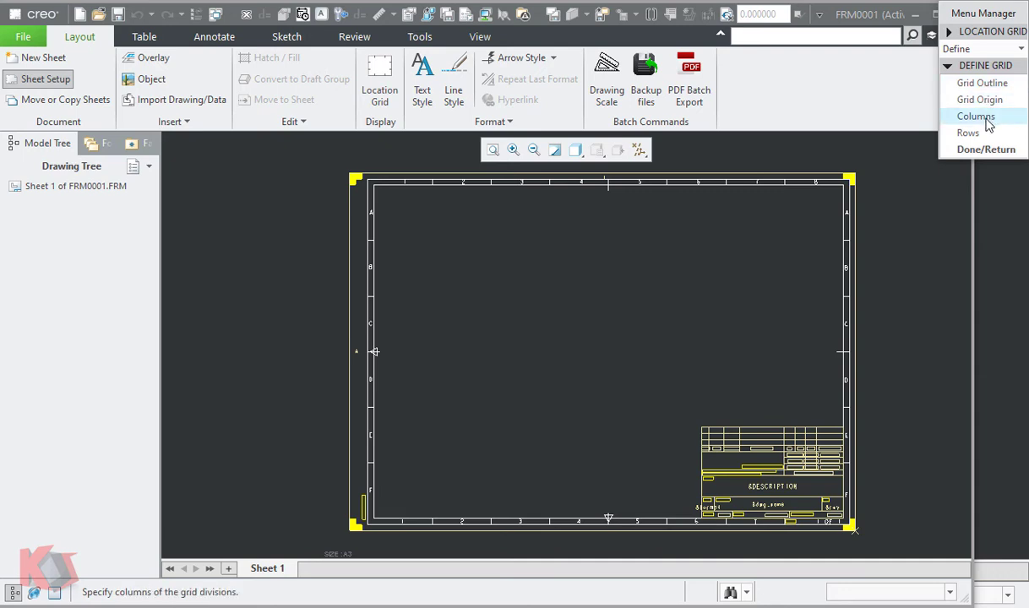
click(983, 83)
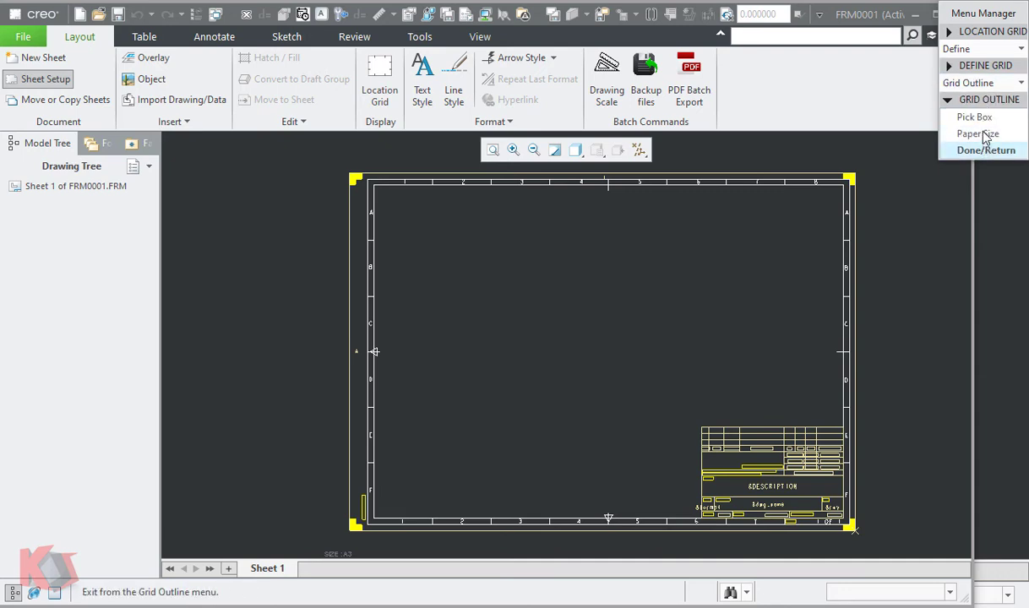
click(975, 117)
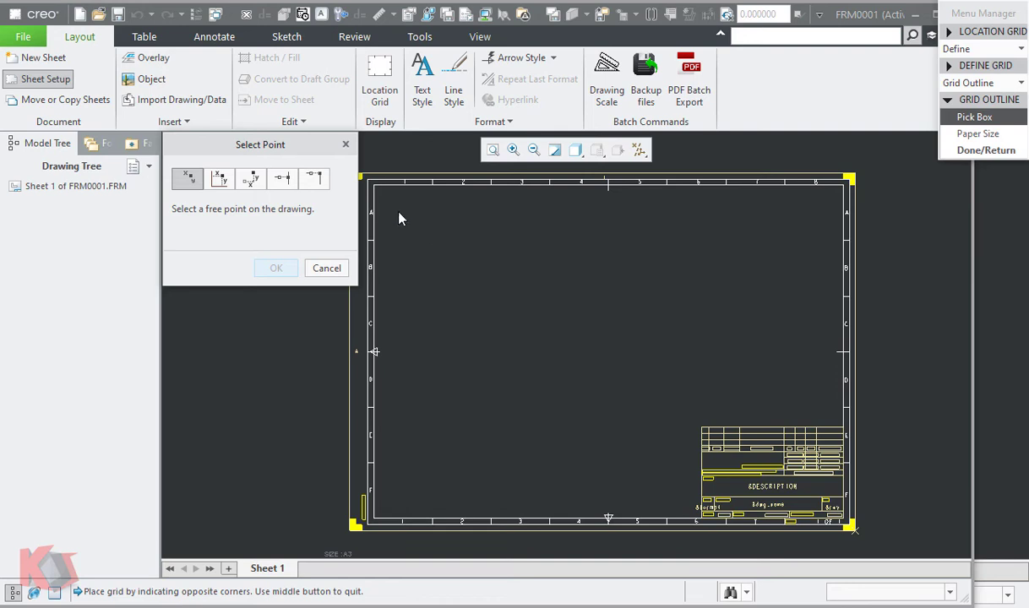
scroll(400, 218, down, 5)
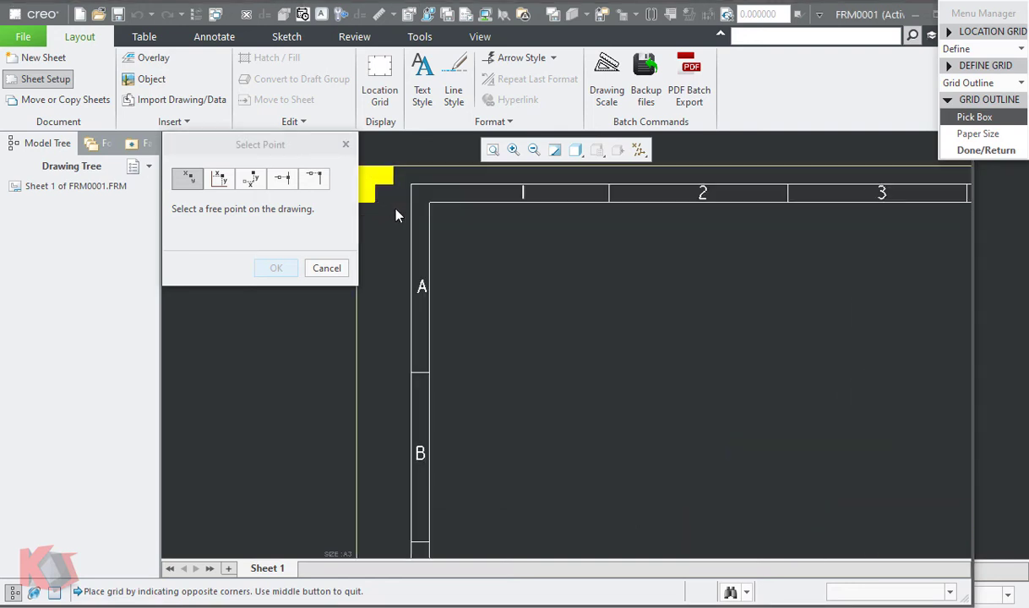
click(282, 178)
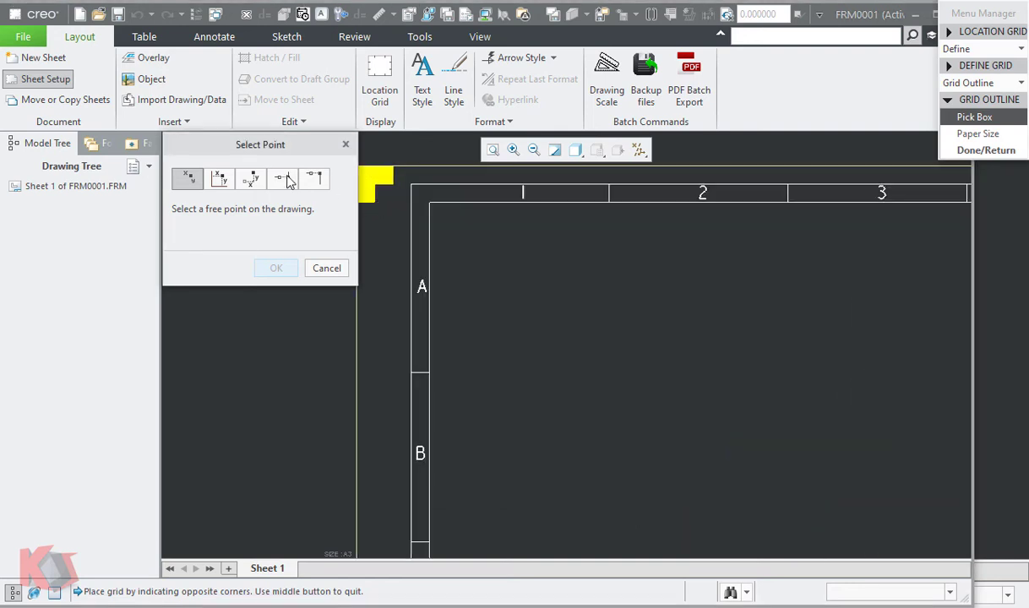
click(431, 210)
scroll(436, 262, up, 5)
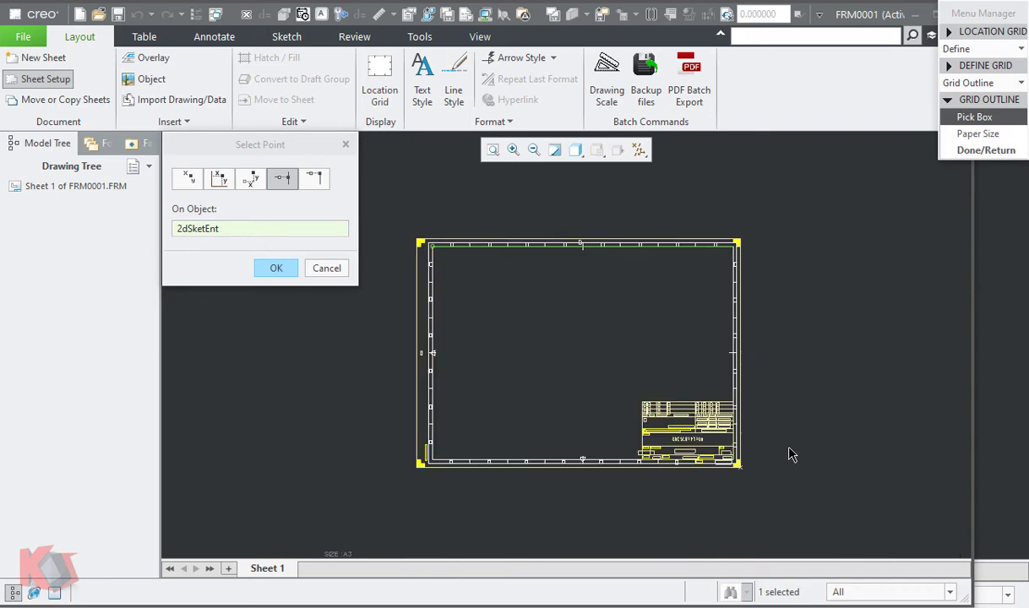
scroll(789, 454, down, 5)
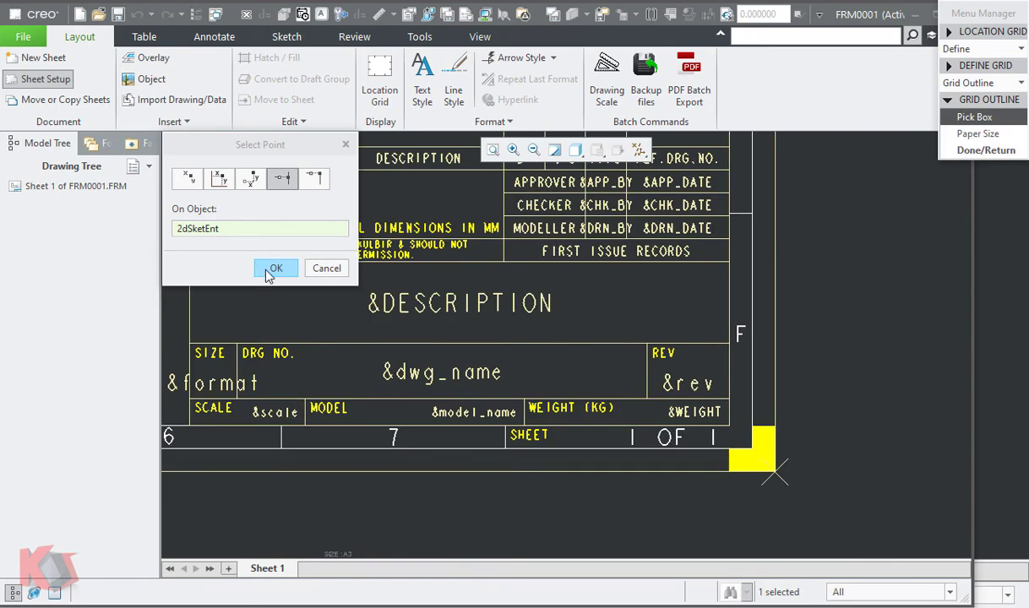
click(266, 270)
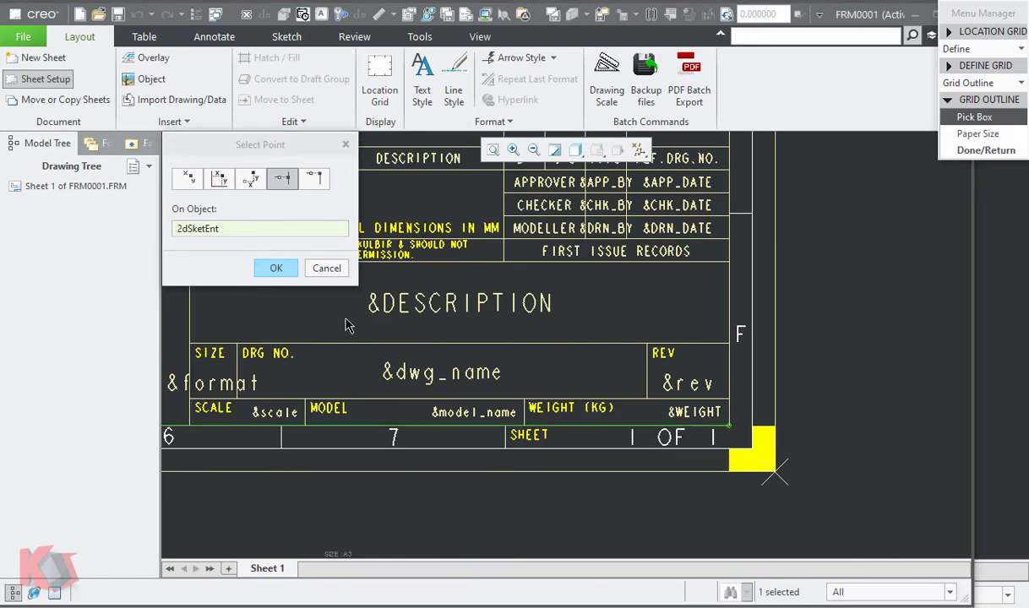
- Complete the grid outline with its opposite corner on the lower-right vertex of the inner border
click(275, 267)
scroll(861, 503, up, 6)
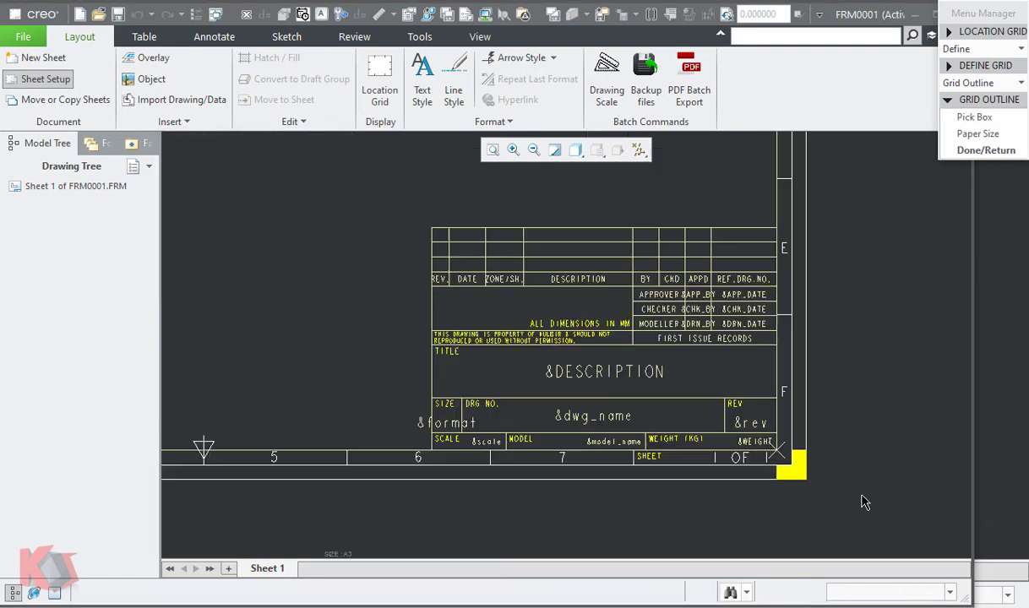
middle_drag(573, 283, 572, 315)
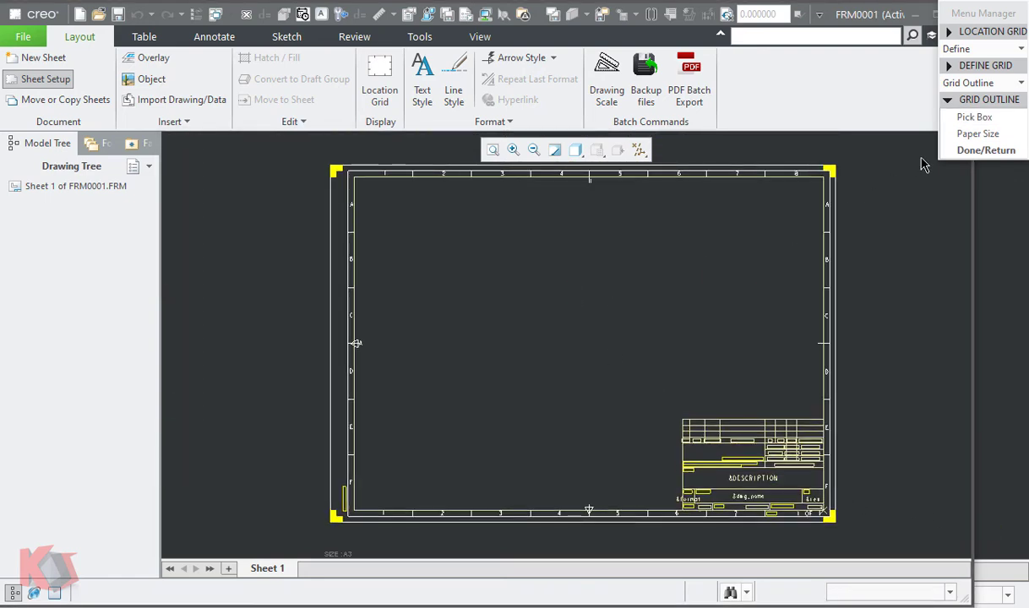
click(962, 150)
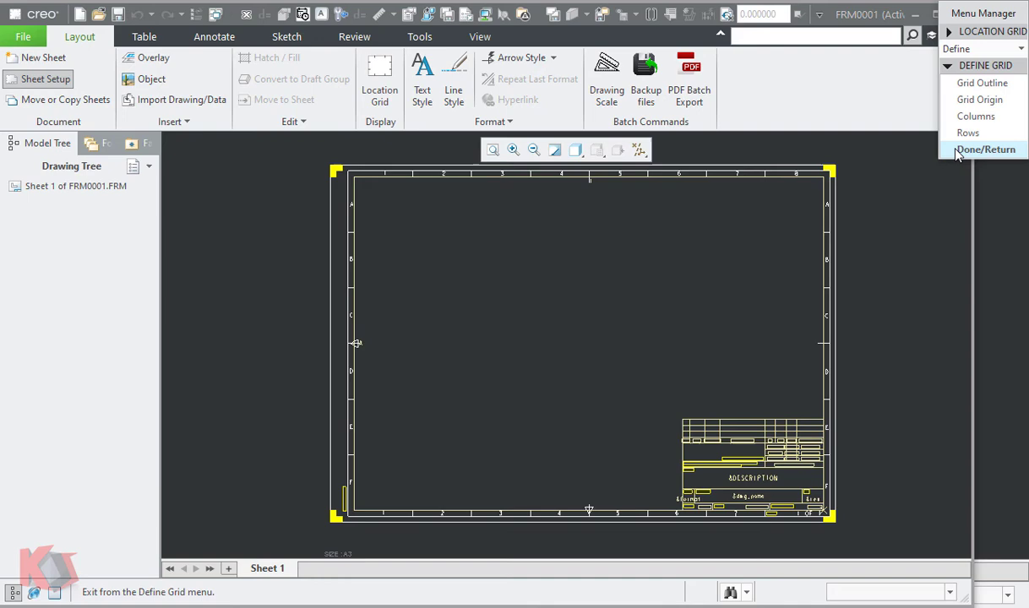
- Set the grid origin at the upper-left corner of the inner border
click(977, 100)
scroll(825, 524, down, 2)
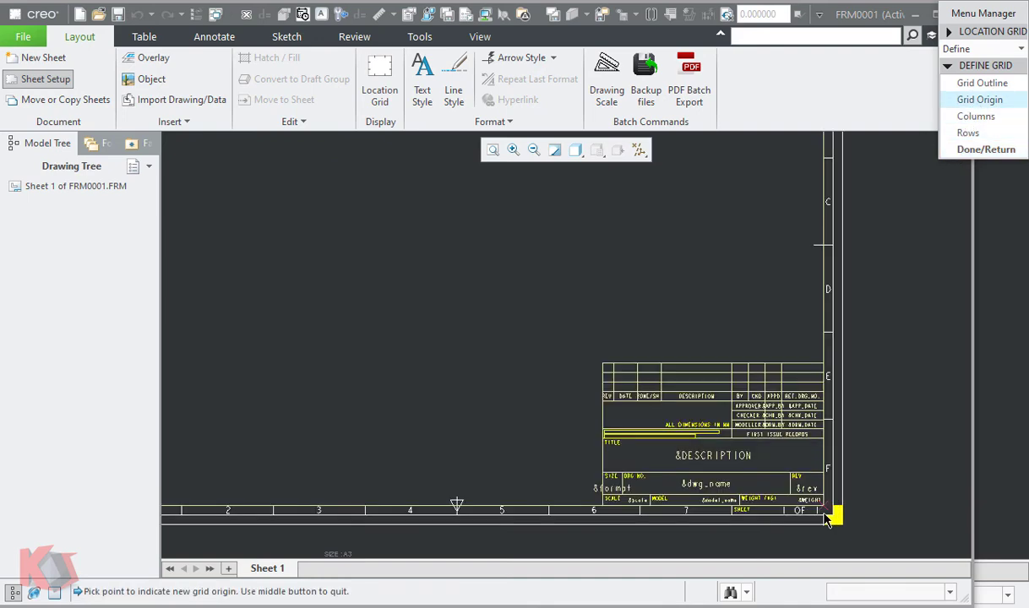
mouse_move(404, 308)
middle_down()
mouse_move(453, 326)
mouse_move(675, 477)
middle_up()
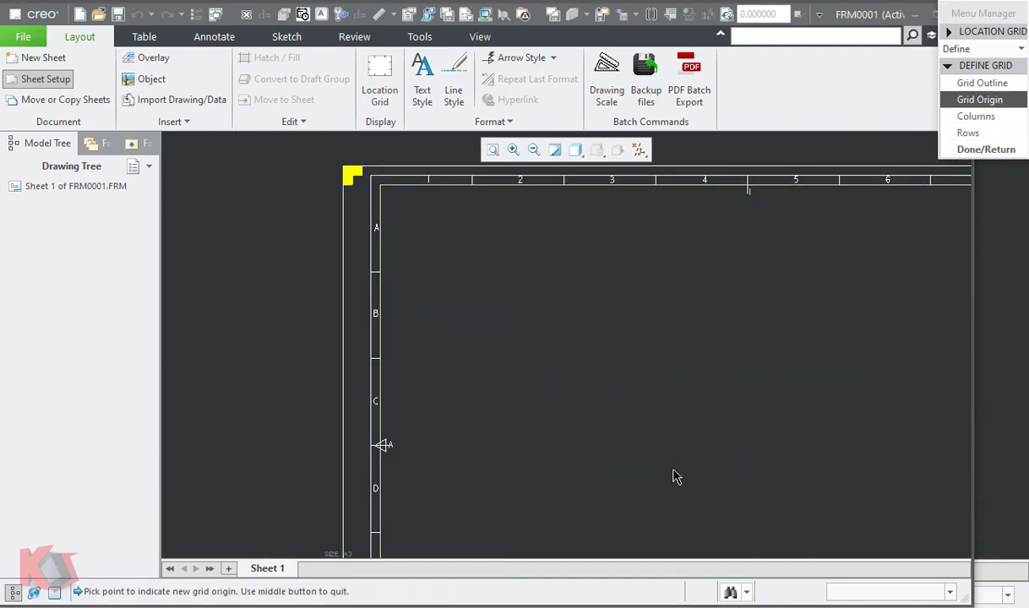
click(381, 192)
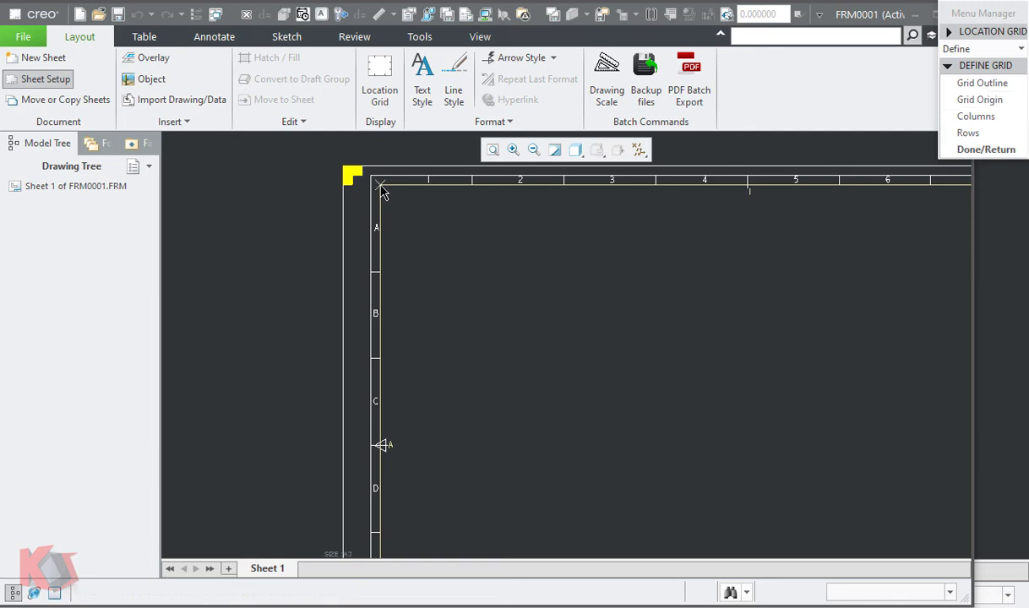
- Divide the location grid into 8 columns by number, labelled with numbers
click(973, 119)
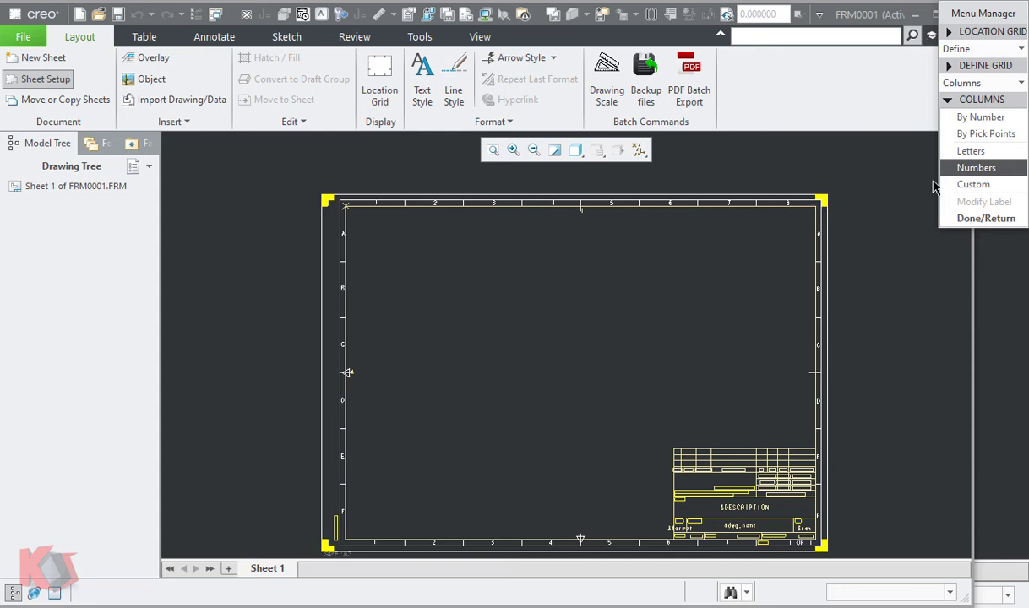
click(993, 118)
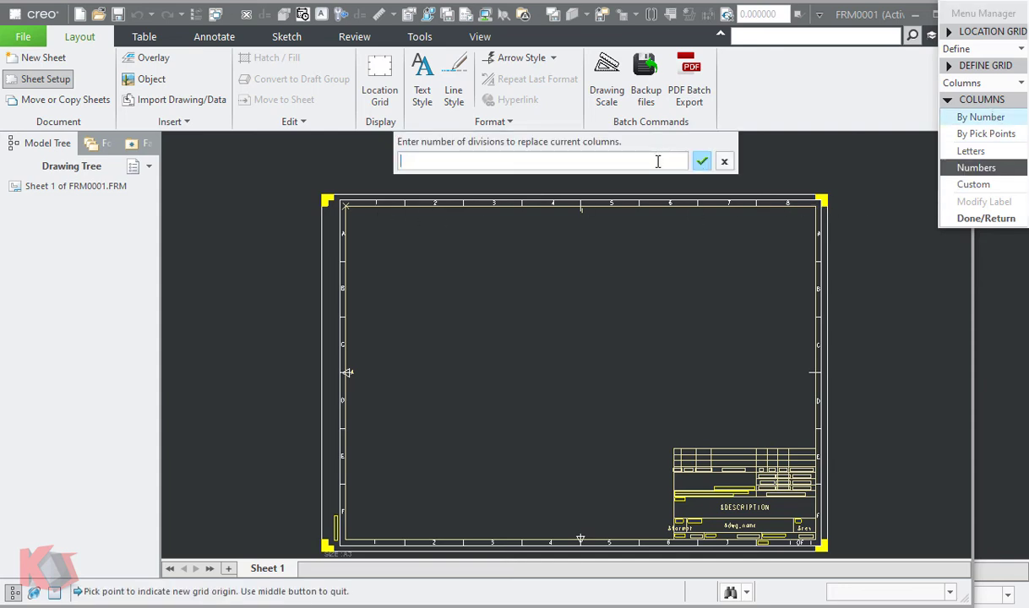
text(8)
key(Return)
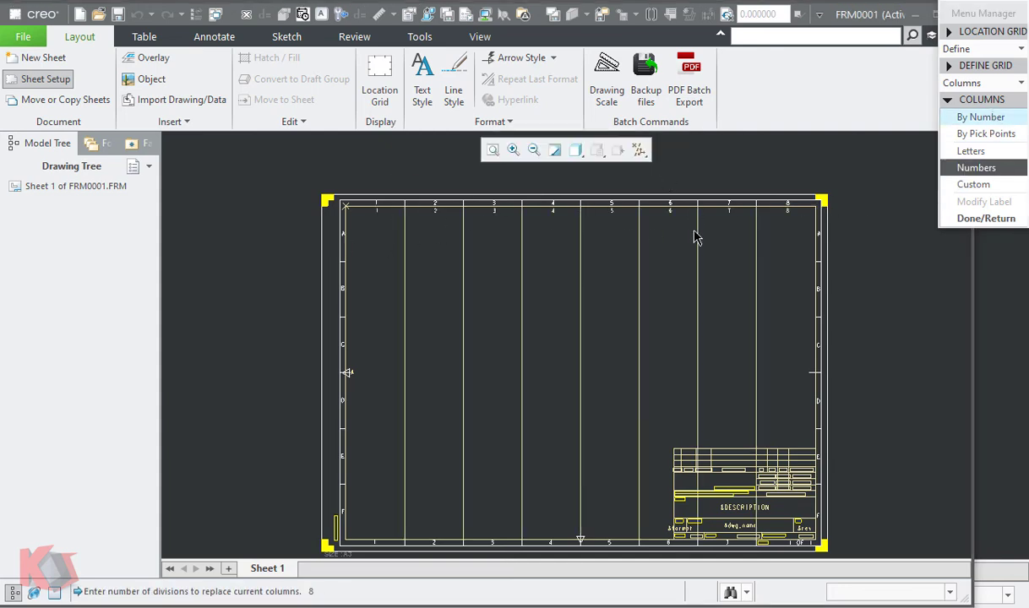
click(986, 218)
- Divide the location grid into 6 rows by number, labelled with letters
click(971, 132)
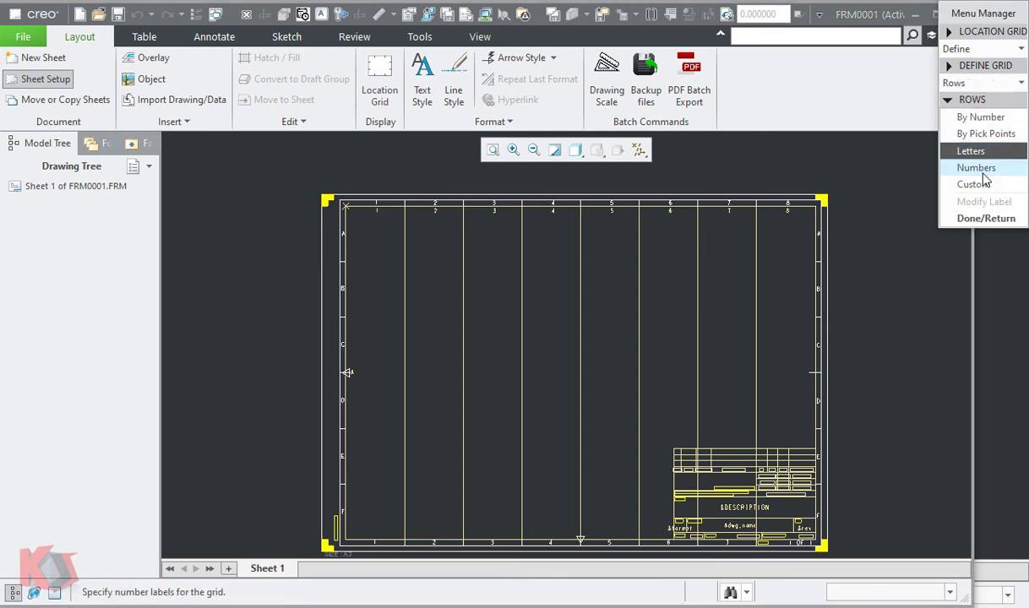
click(978, 118)
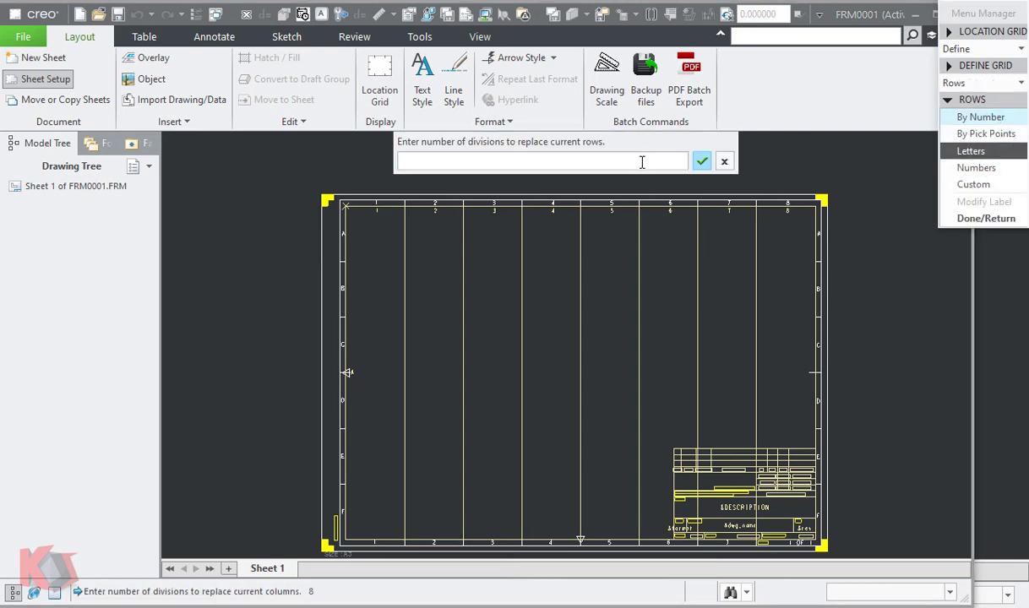
text(6)
key(Return)
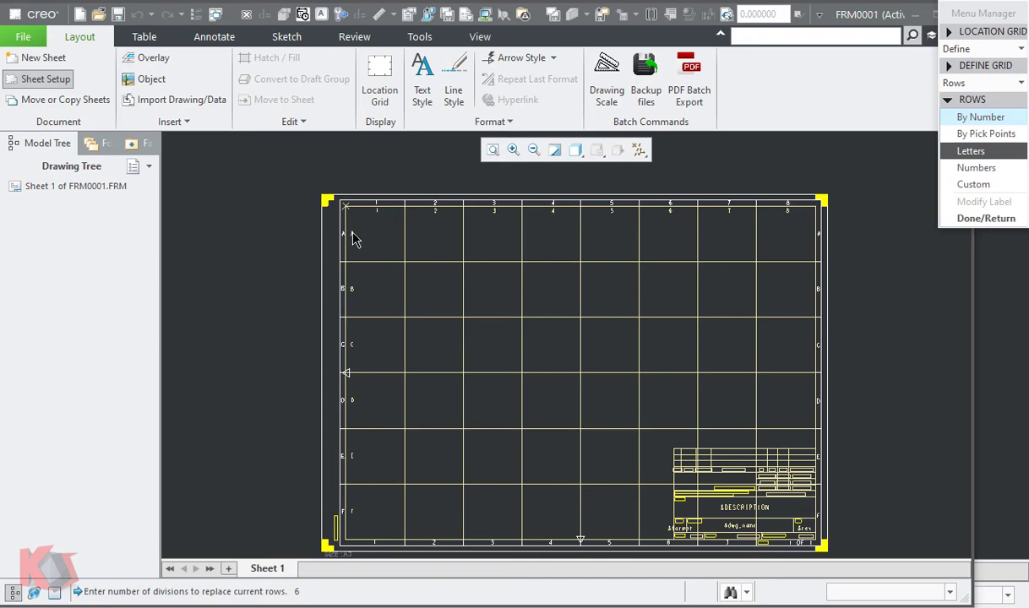
- Try number labels on the grid rows and letter labels on the columns, restoring lettered rows and numbered columns
click(975, 168)
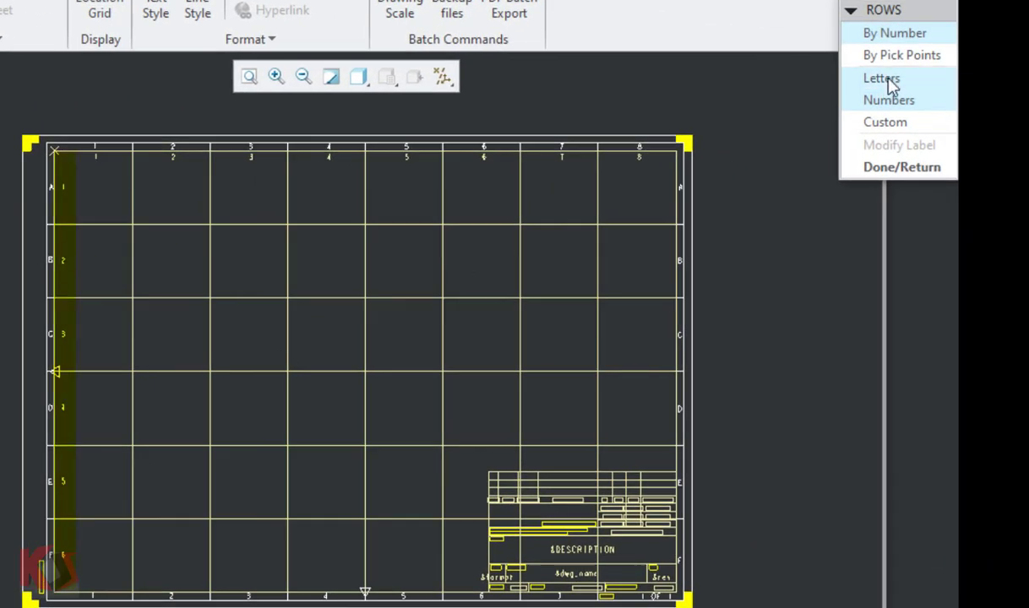
click(889, 85)
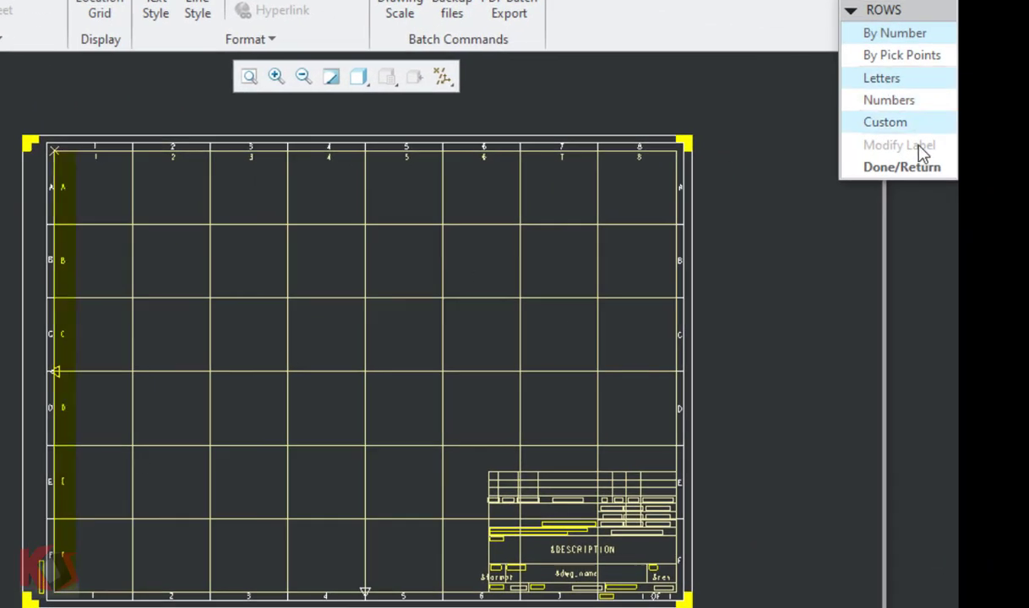
click(908, 166)
click(886, 33)
click(893, 81)
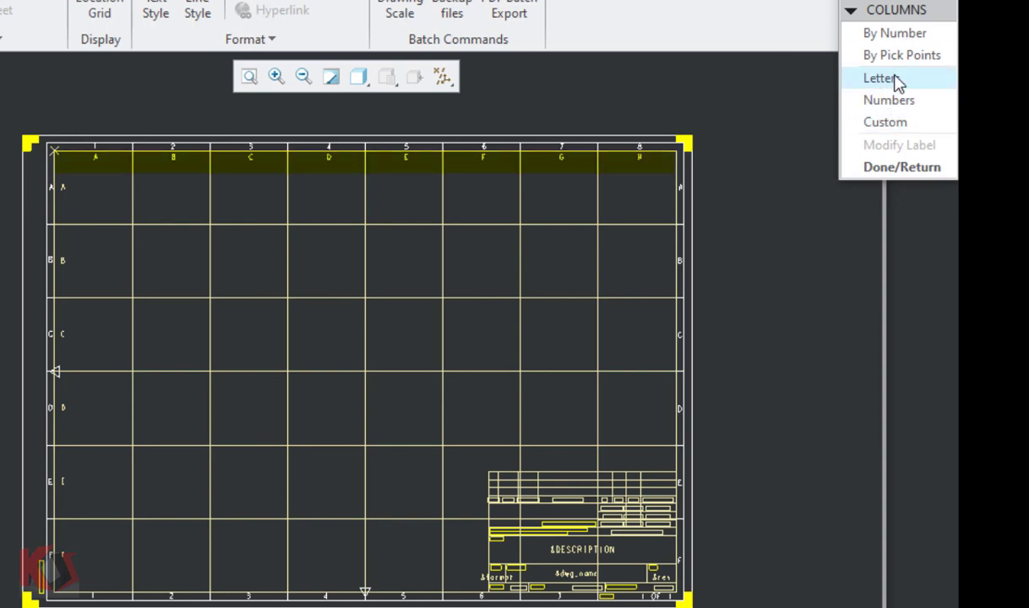
click(889, 100)
click(901, 166)
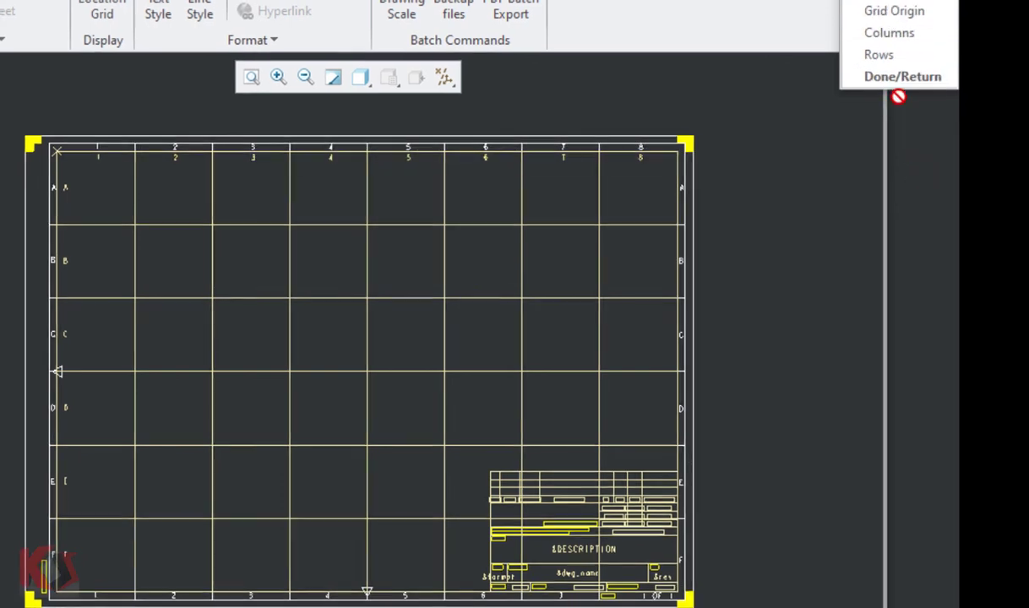
- Finish defining the location grid and toggle its display to check it against the border zones
click(903, 76)
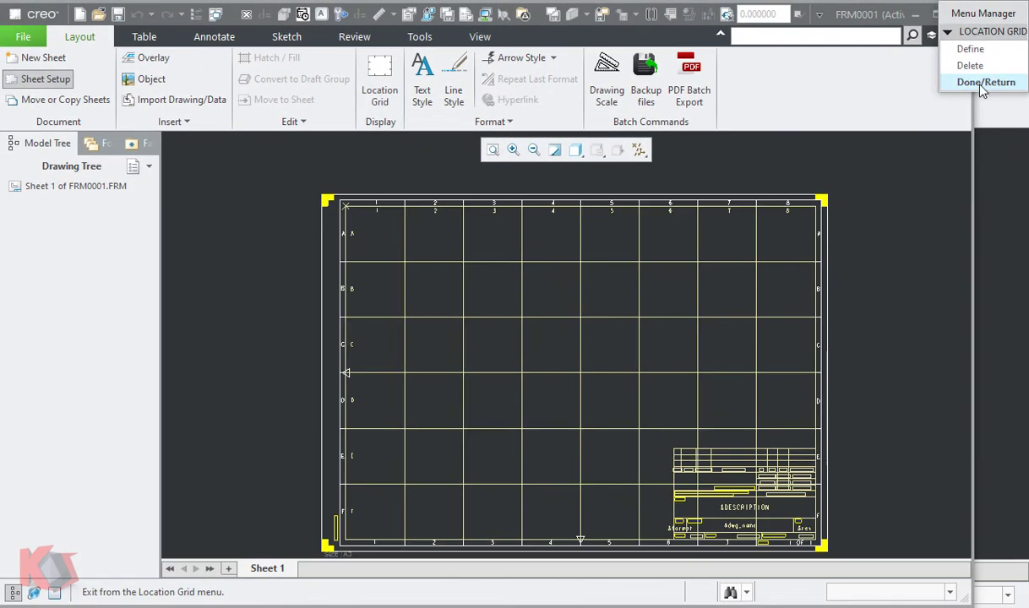
click(980, 83)
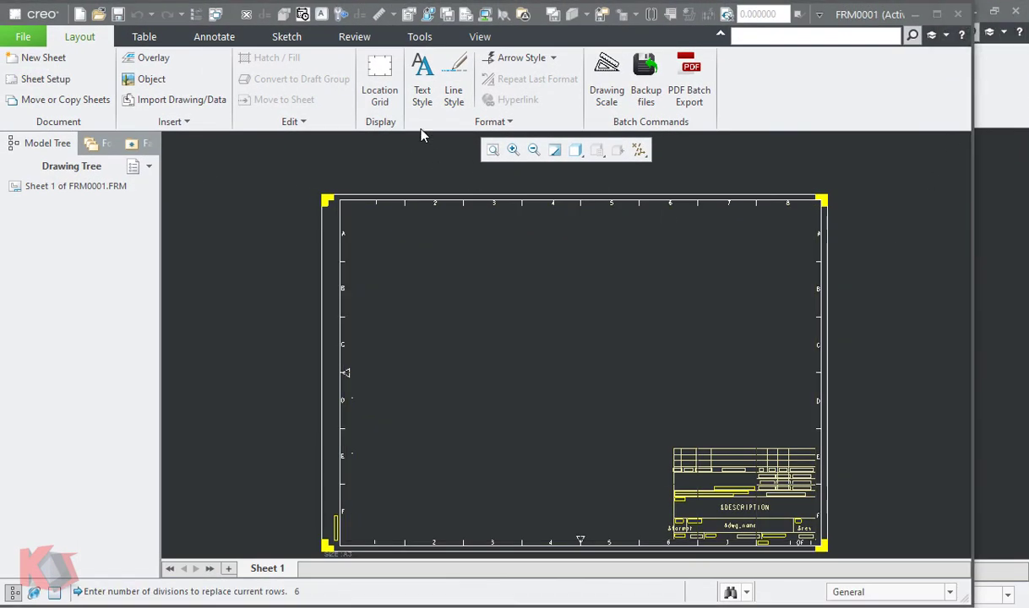
click(390, 86)
click(391, 87)
middle_drag(442, 300, 441, 282)
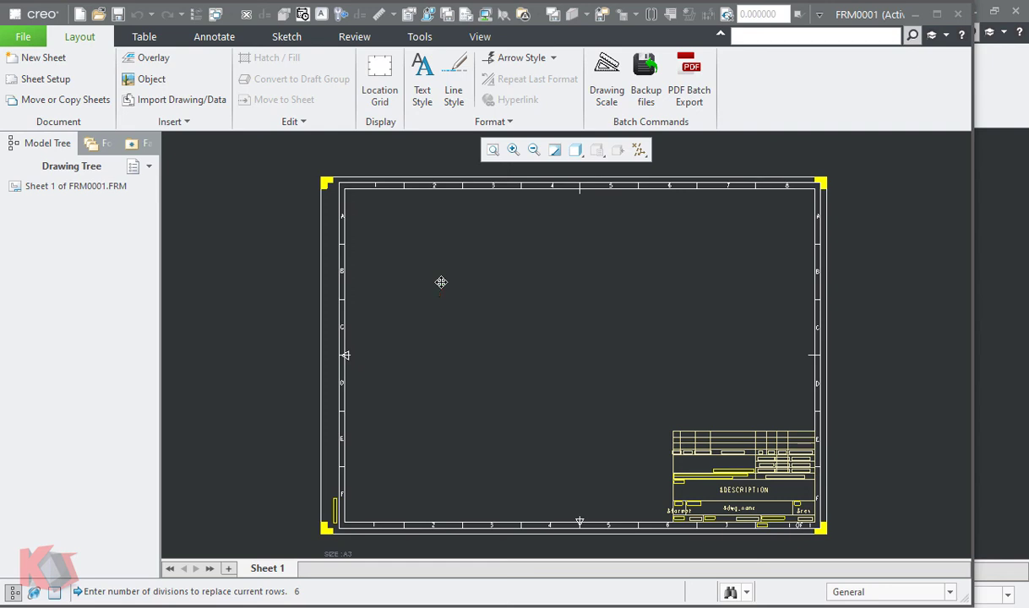
click(381, 100)
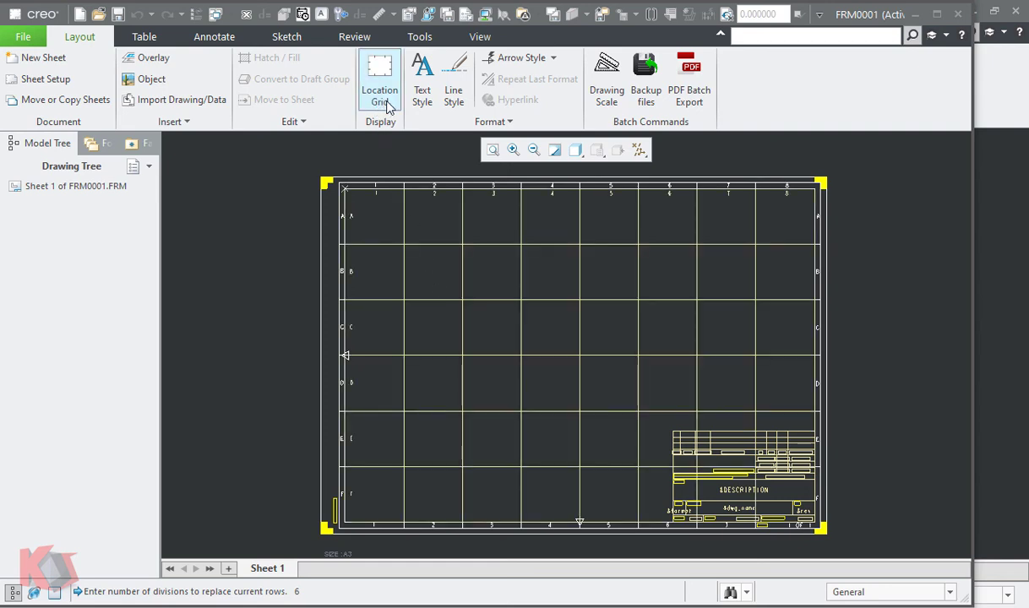